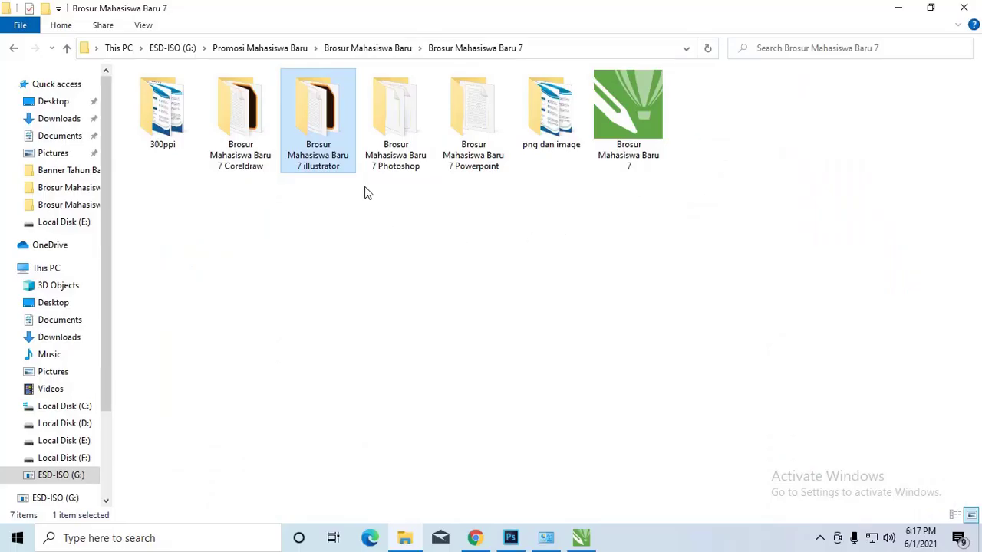
Open the Coreldraw folder of the Brosur Mahasiswa Baru 7 brochure.
click(236, 198)
click(247, 135)
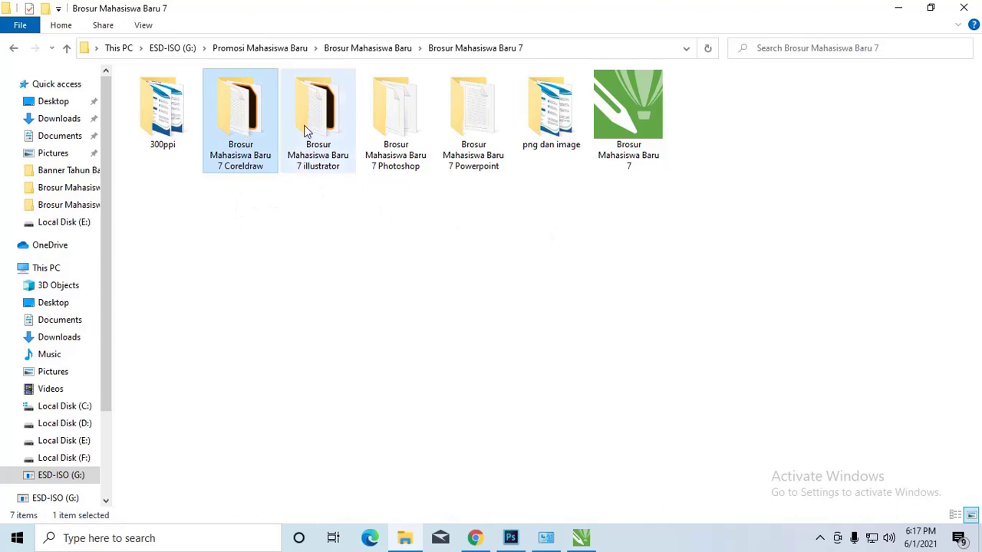
click(306, 131)
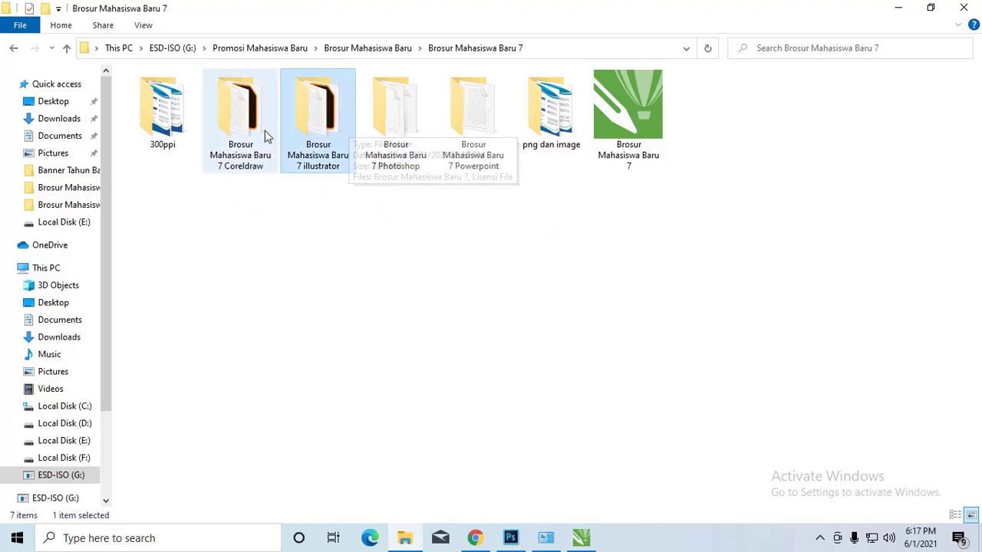
click(244, 113)
double_click(242, 113)
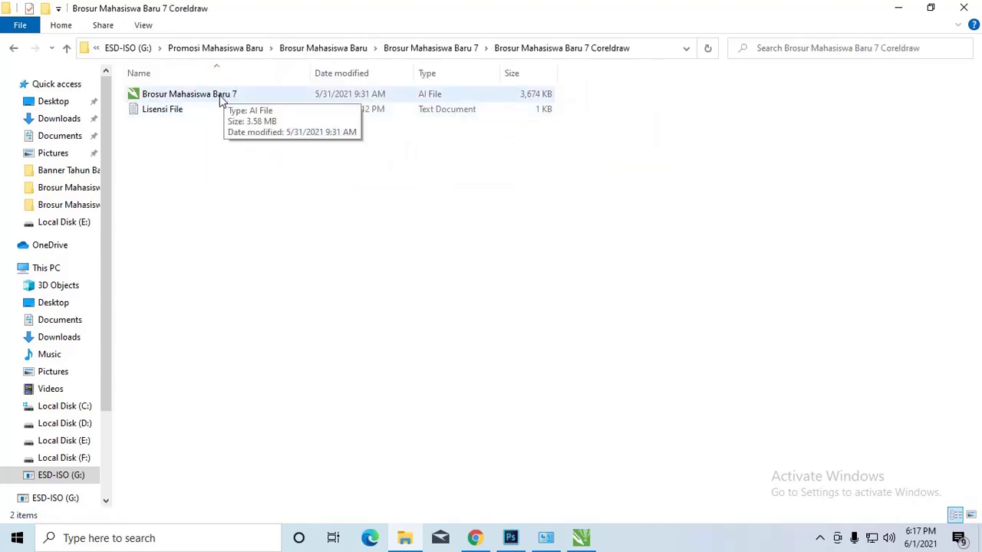
Drag the Brosur Mahasiswa Baru 7 AI file onto the CorelDRAW taskbar button.
right_click(219, 95)
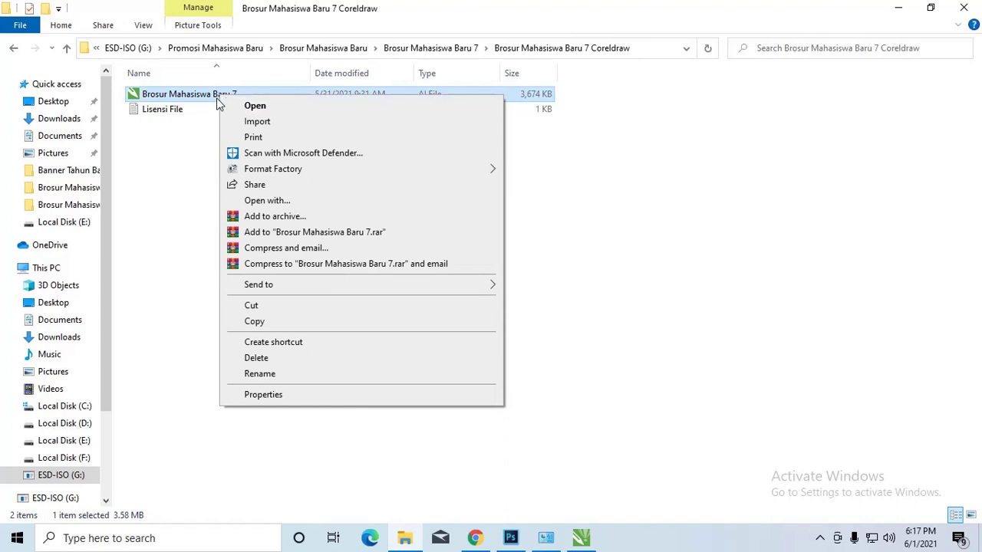
click(204, 117)
drag(223, 95, 569, 474)
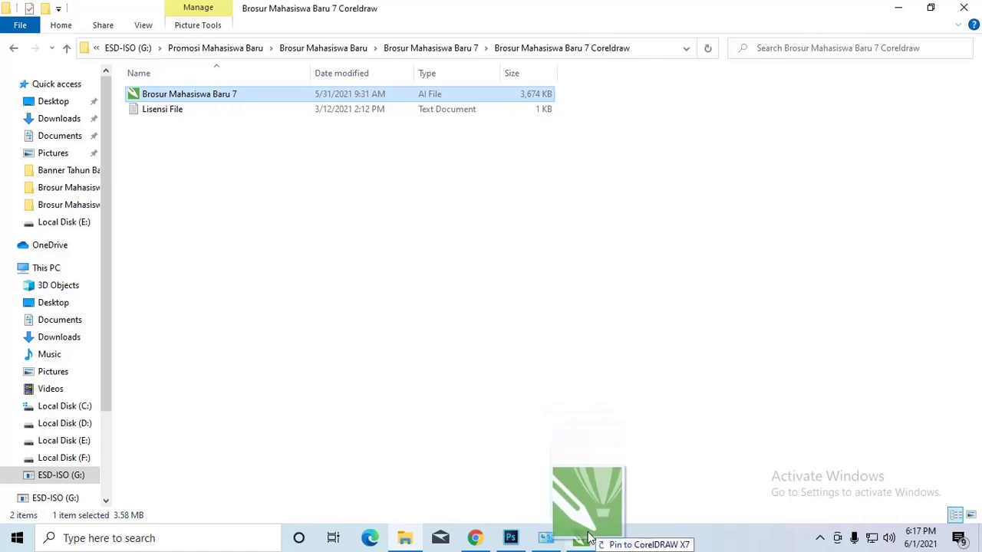
Drop Brosur Mahasiswa Baru 7 onto the CorelDRAW page, accepting Arial in place of MyriadPro.
mouse_move(570, 470)
mouse_down()
mouse_move(588, 531)
mouse_move(428, 292)
mouse_up()
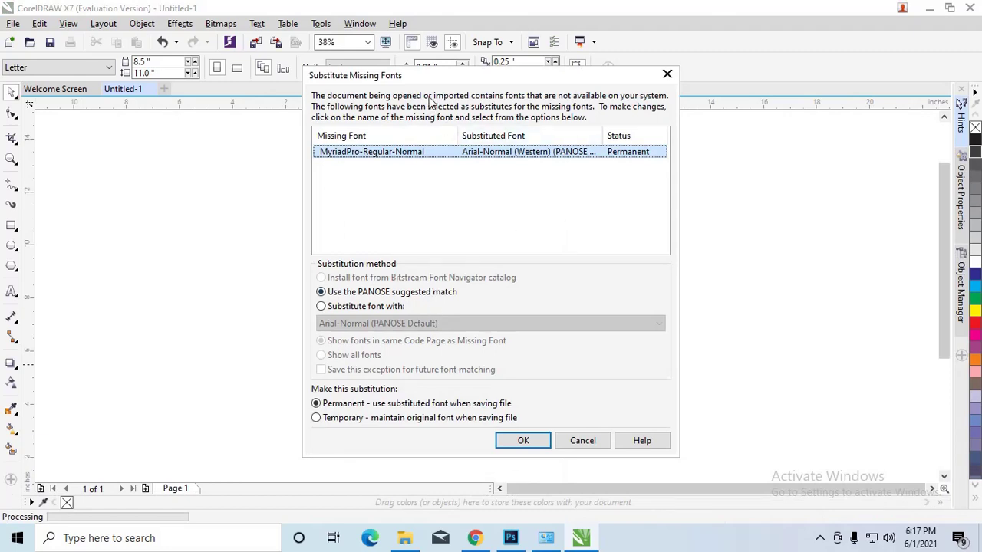
drag(432, 75, 399, 72)
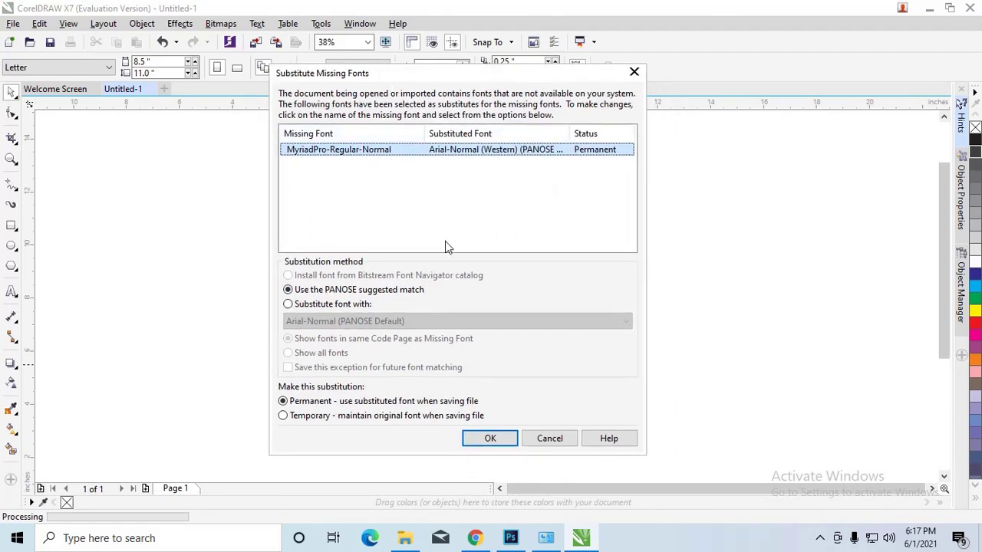
click(485, 435)
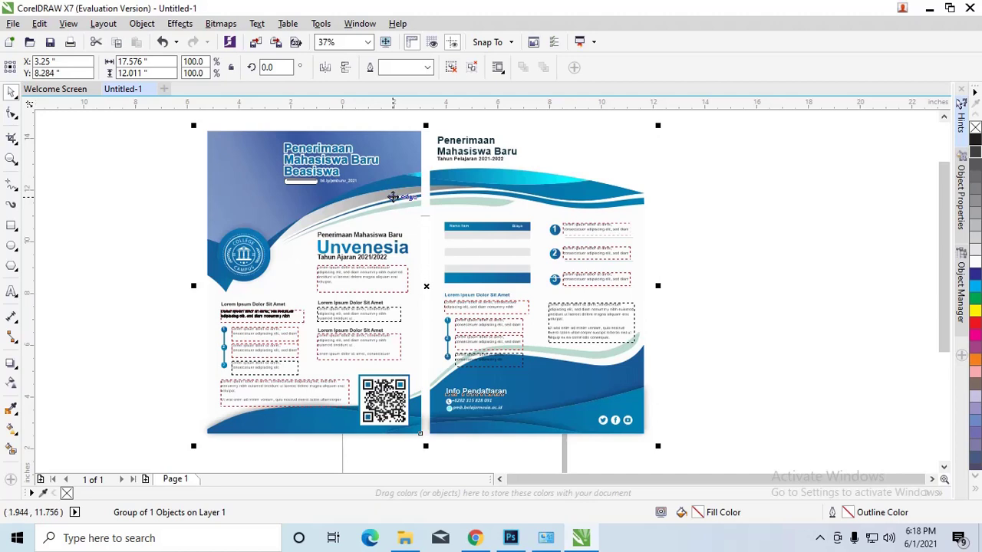
Zoom in on the brochure, select the whole brochure group and copy it.
key(z)
drag(188, 126, 712, 447)
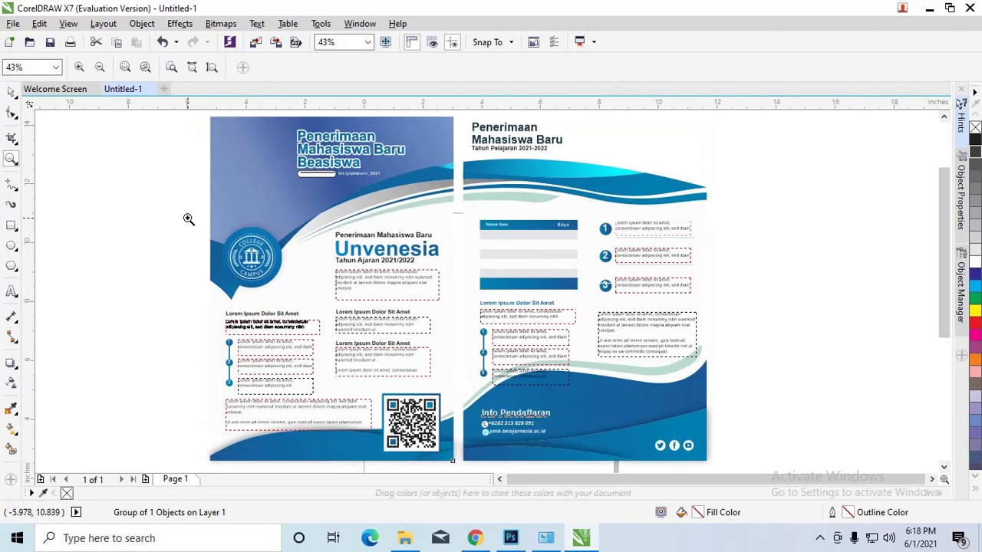
click(11, 91)
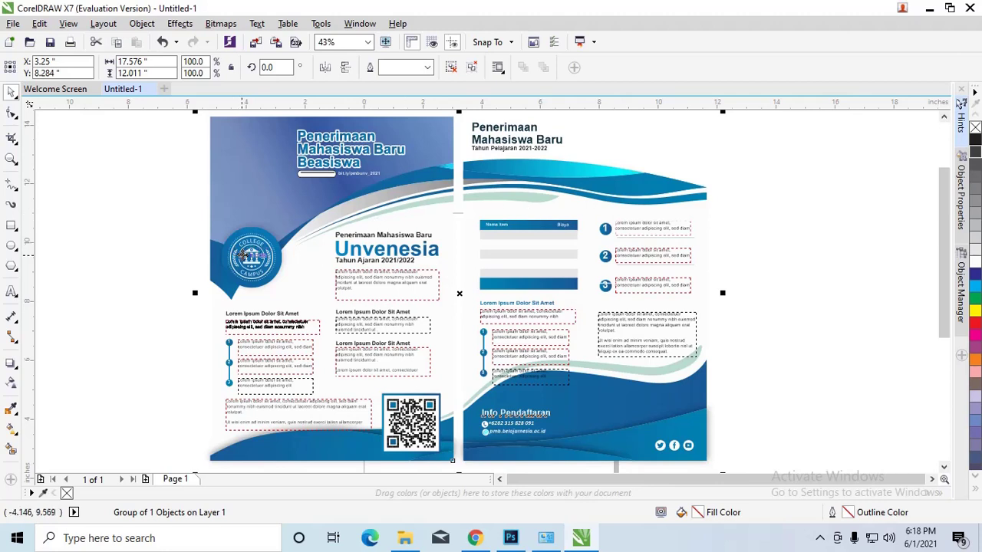
click(260, 250)
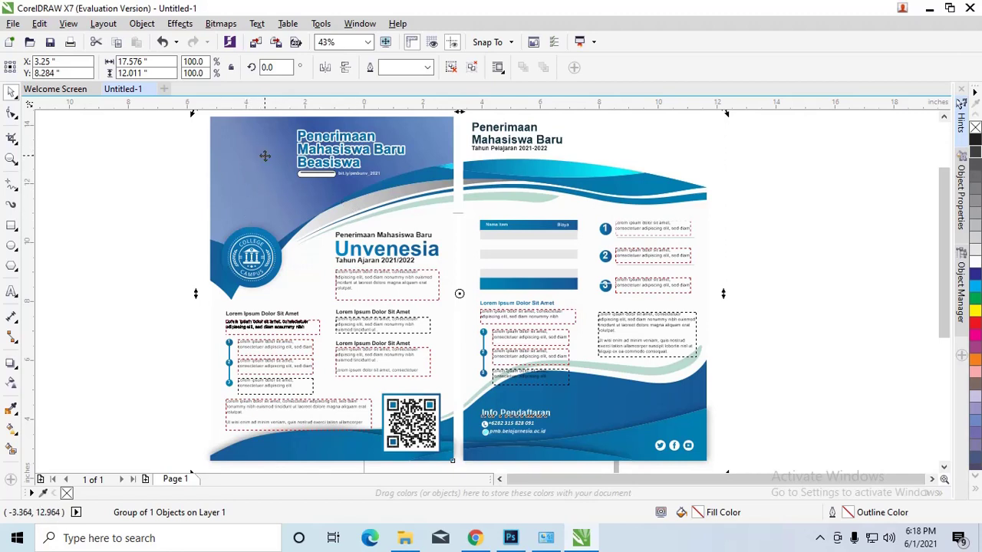
key(ctrl+c)
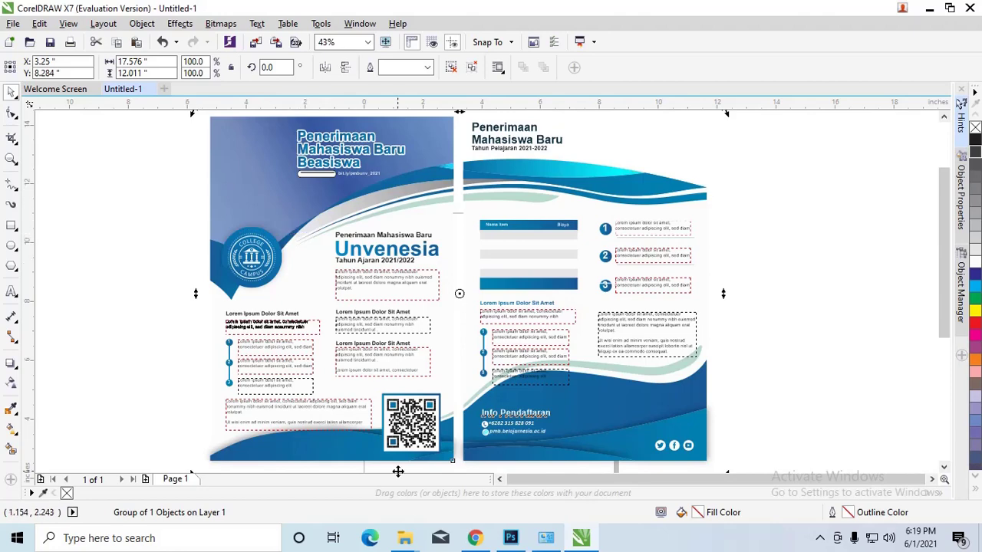
click(406, 541)
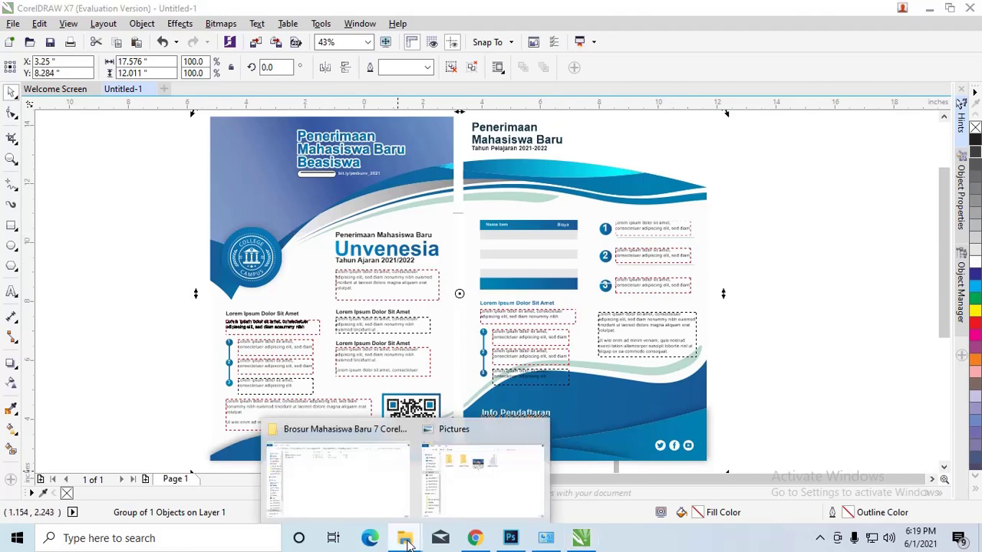
Drag the building photo and 'model png Siluet' from Pictures into CorelDRAW.
click(441, 472)
click(378, 149)
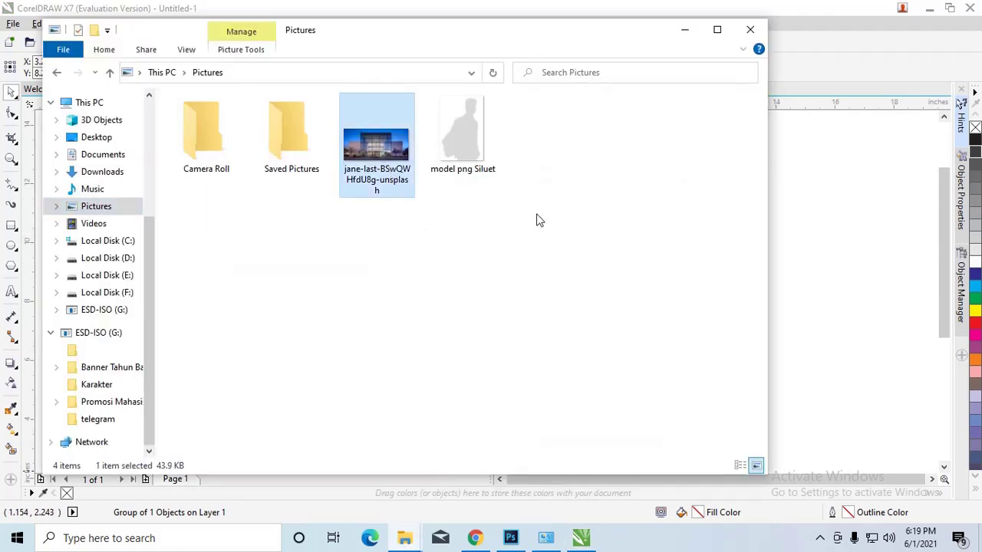
drag(537, 220, 373, 103)
drag(456, 182, 837, 300)
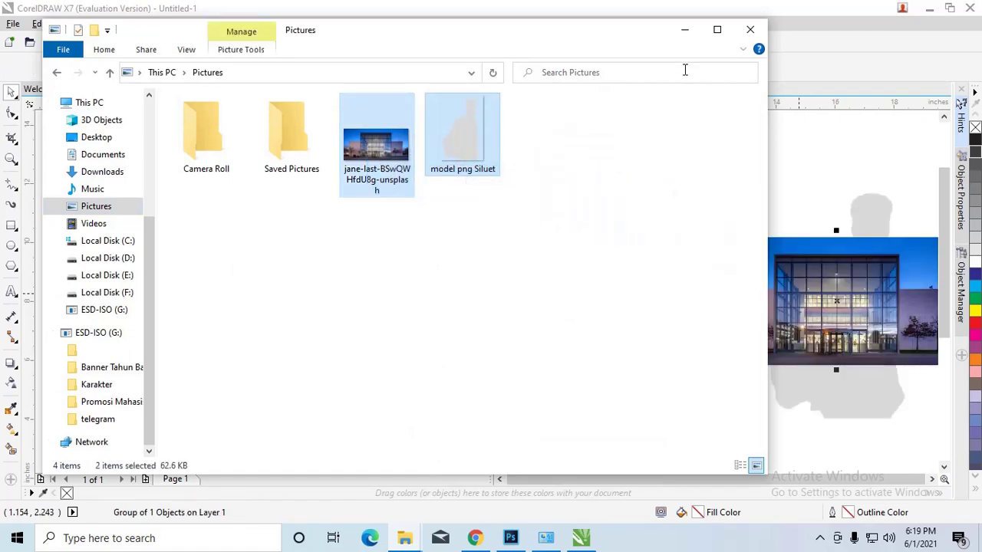
click(685, 29)
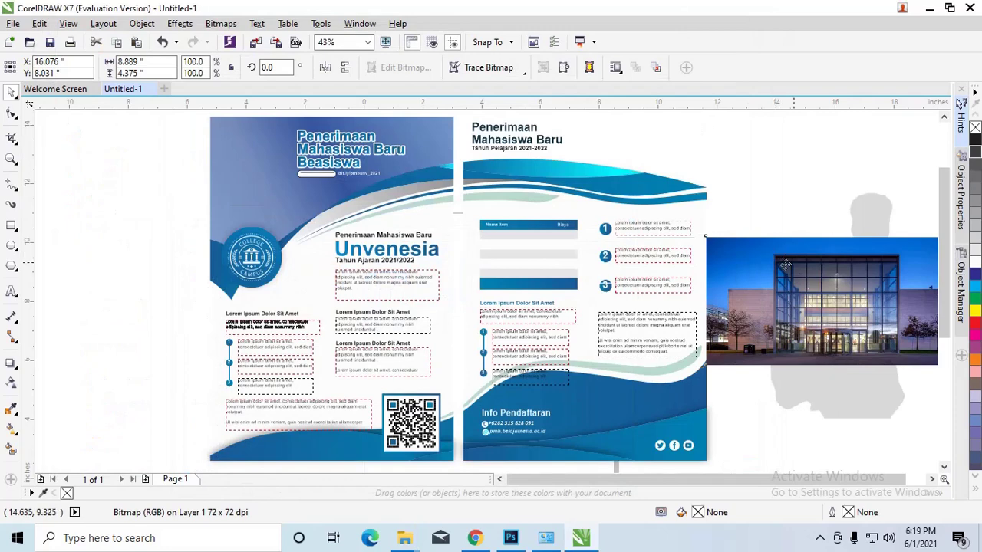
Arrange the silhouette and building photo to the left of the brochure.
drag(785, 265, 454, 239)
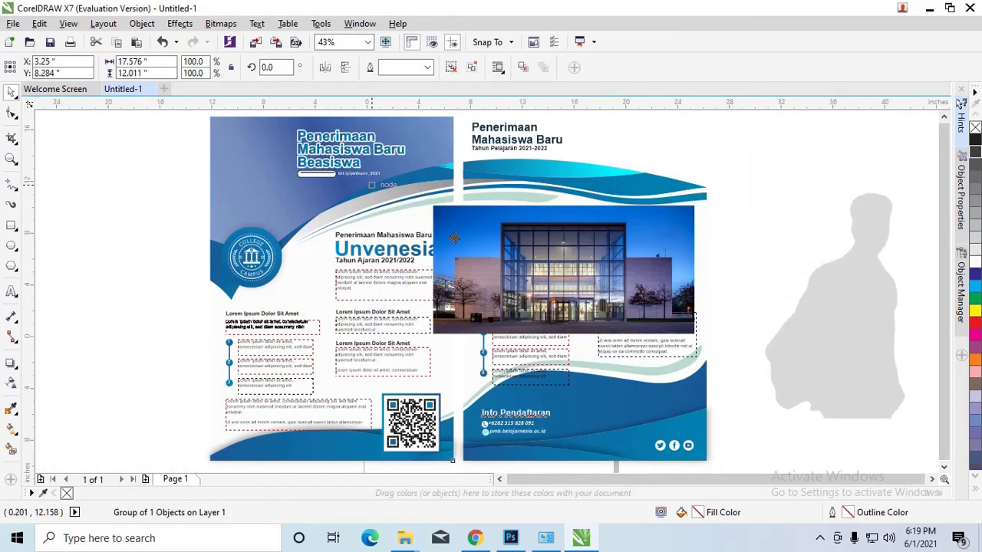
key(F3)
drag(606, 269, 238, 257)
drag(253, 219, 213, 218)
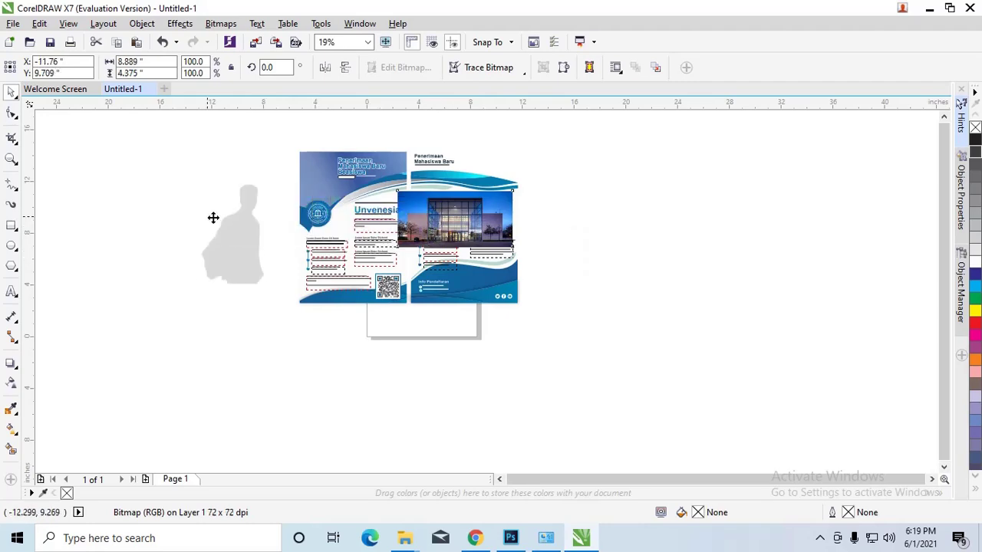
click(349, 206)
Ungroup the brochure group and move the building photo further left.
scroll(348, 206, up, 2)
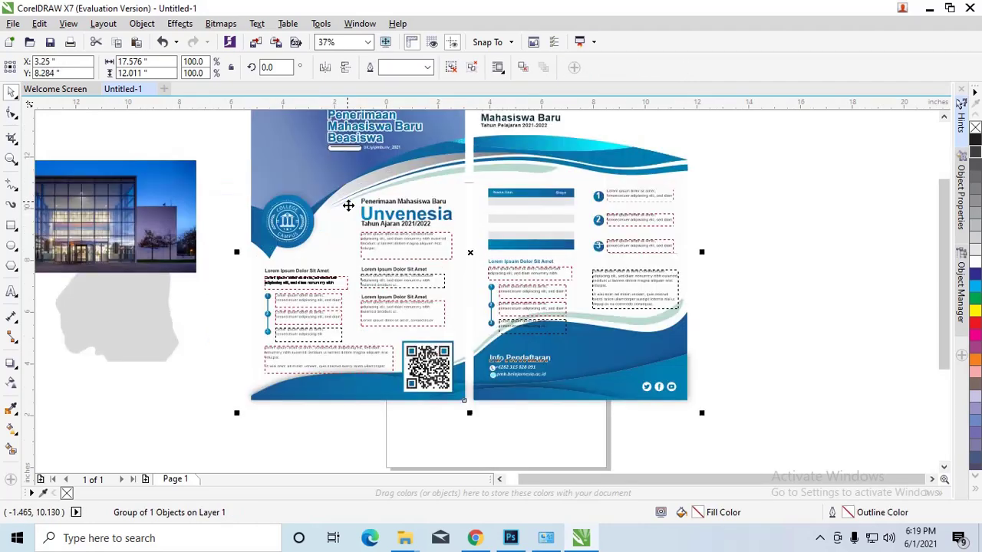
right_click(349, 205)
click(426, 223)
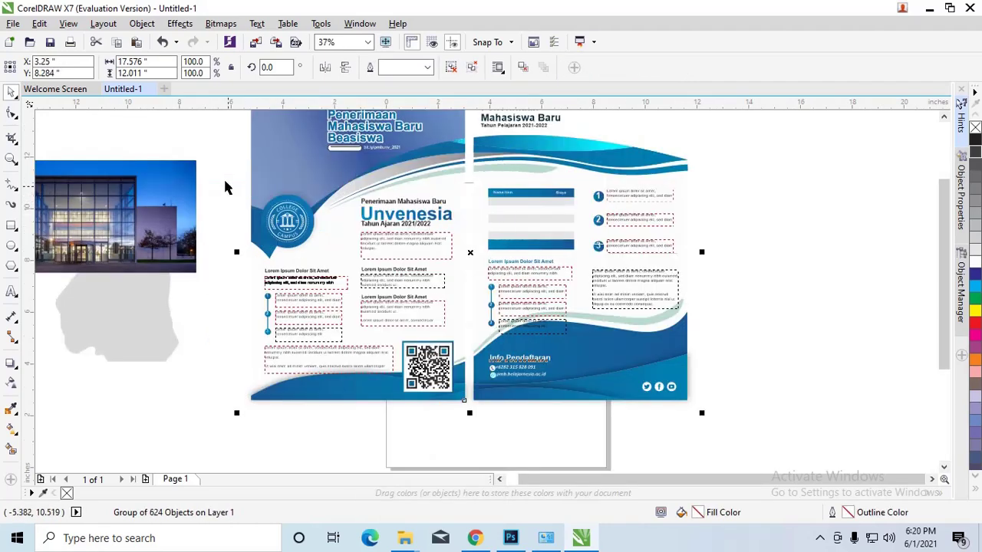
click(196, 142)
scroll(222, 188, down, 2)
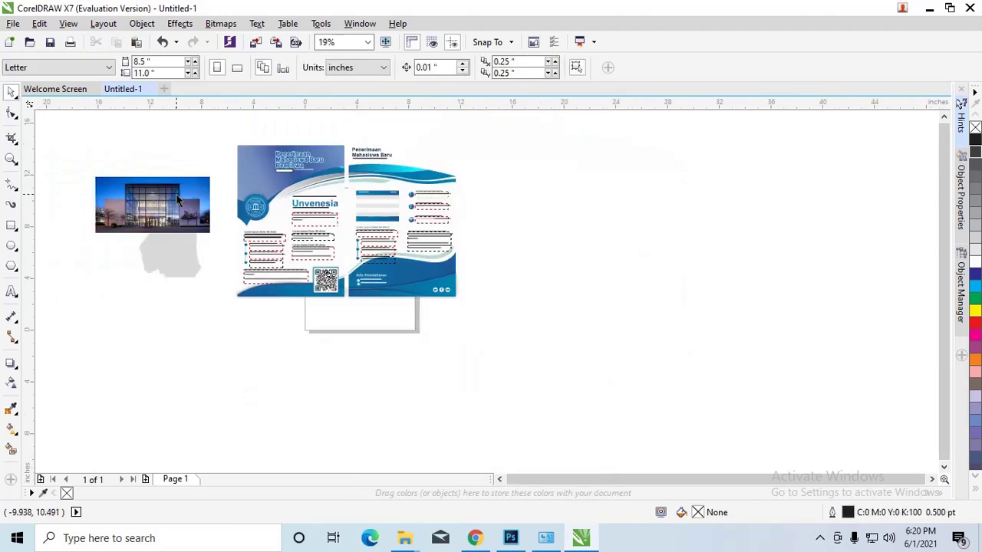
mouse_move(177, 198)
mouse_down()
mouse_move(319, 166)
mouse_move(208, 210)
mouse_move(93, 191)
mouse_up()
Move the brochure right of the page, group its right panel, and delete the left panel's objects.
click(453, 277)
mouse_move(465, 226)
mouse_down()
mouse_move(662, 243)
mouse_move(672, 235)
mouse_up()
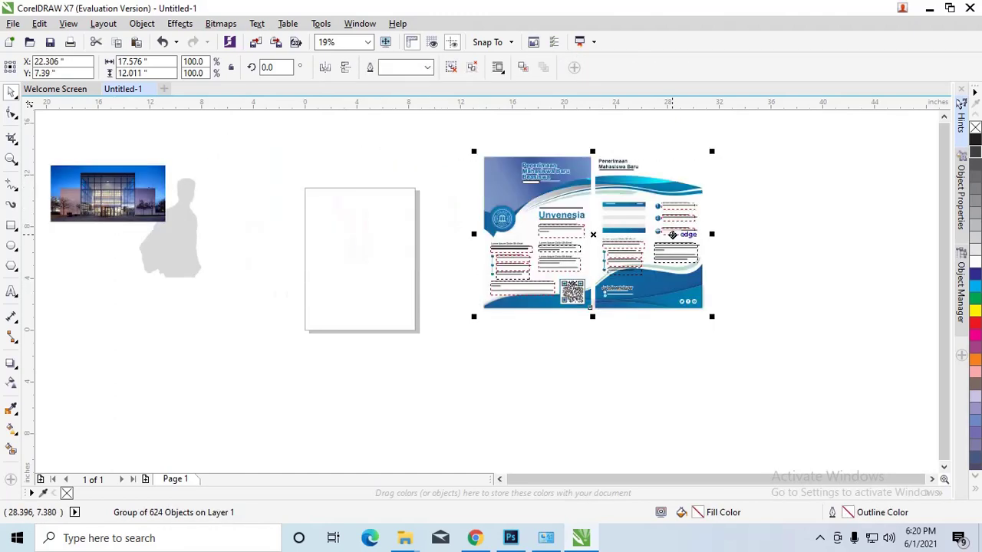
right_click(672, 235)
click(712, 224)
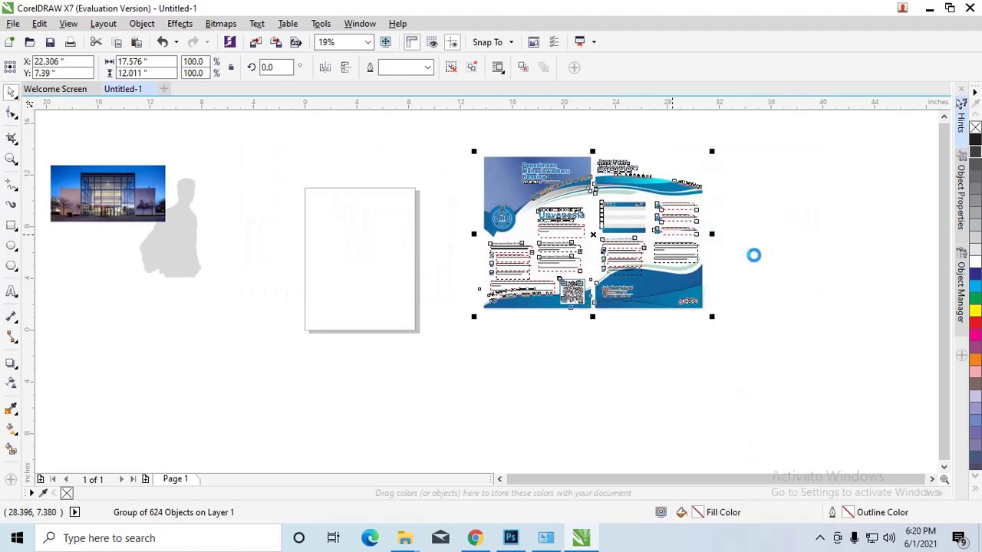
drag(765, 333, 596, 151)
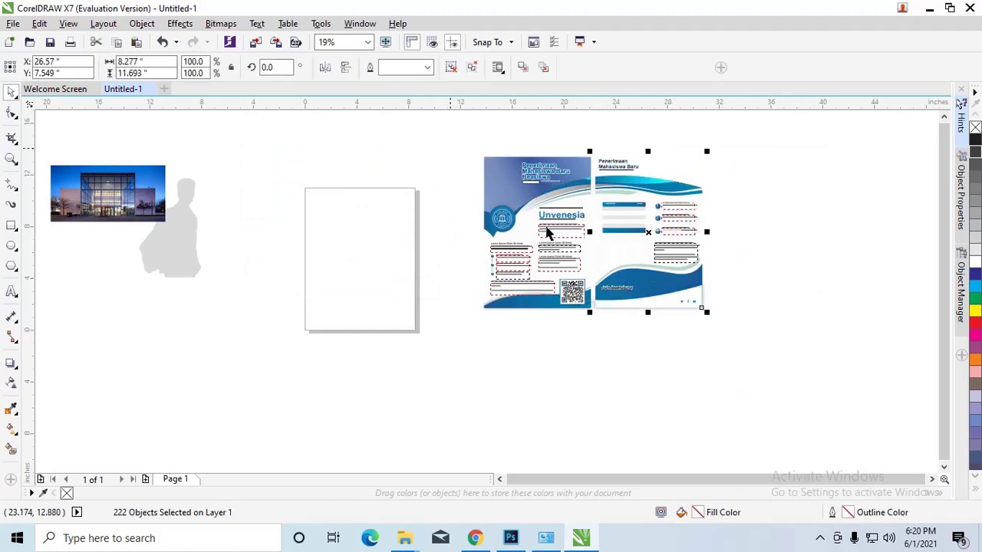
key(ctrl+g)
drag(453, 149, 597, 318)
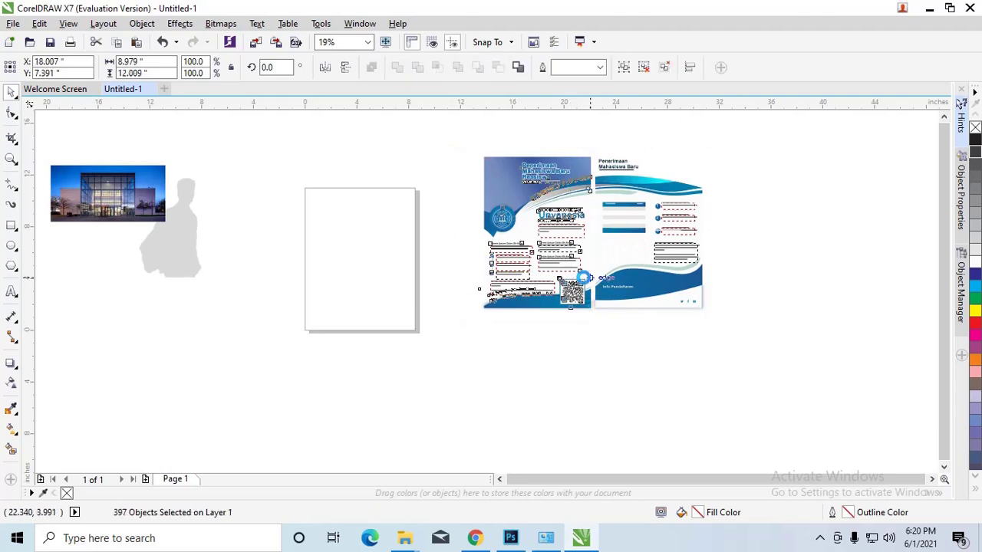
key(Delete)
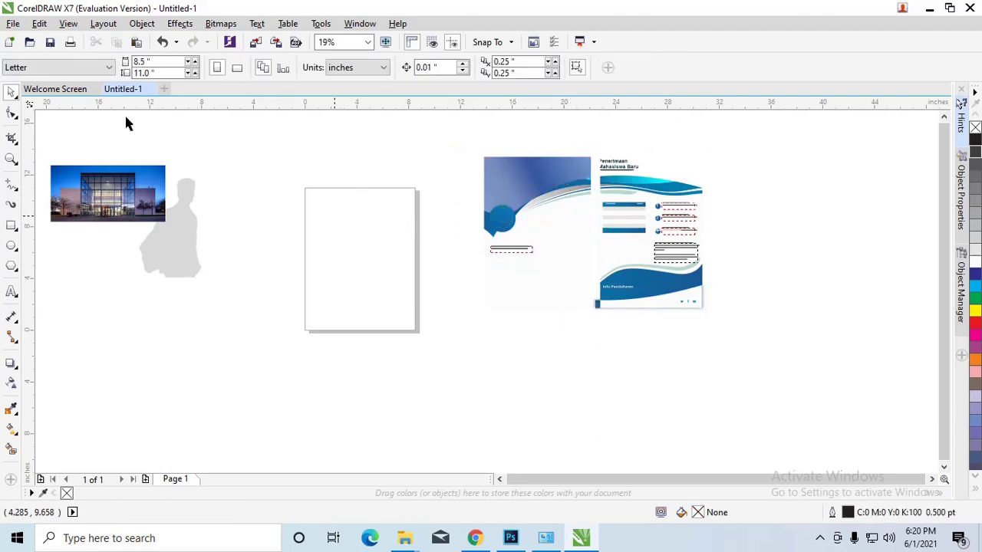
Set the page size to A4 and centre the left panel group on it.
click(80, 69)
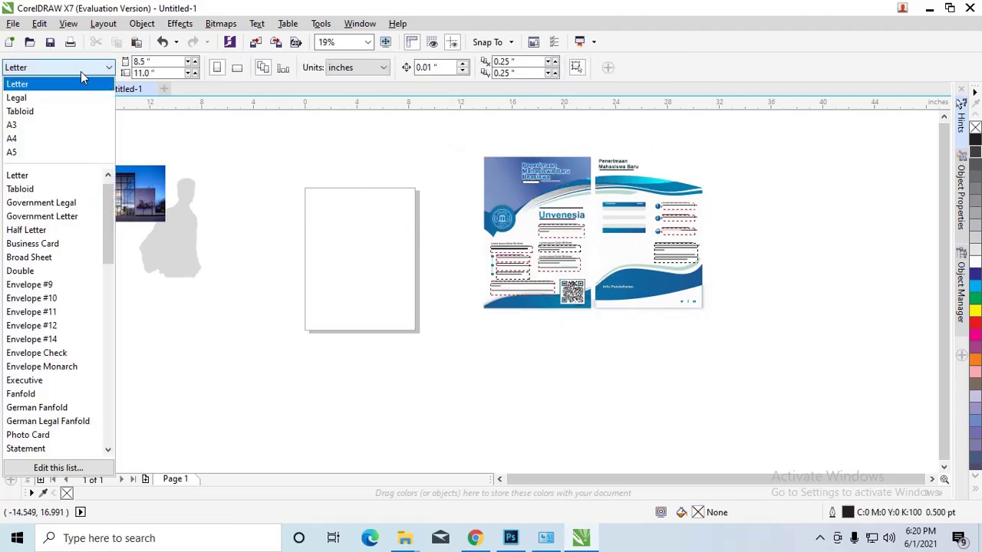
click(86, 138)
click(541, 197)
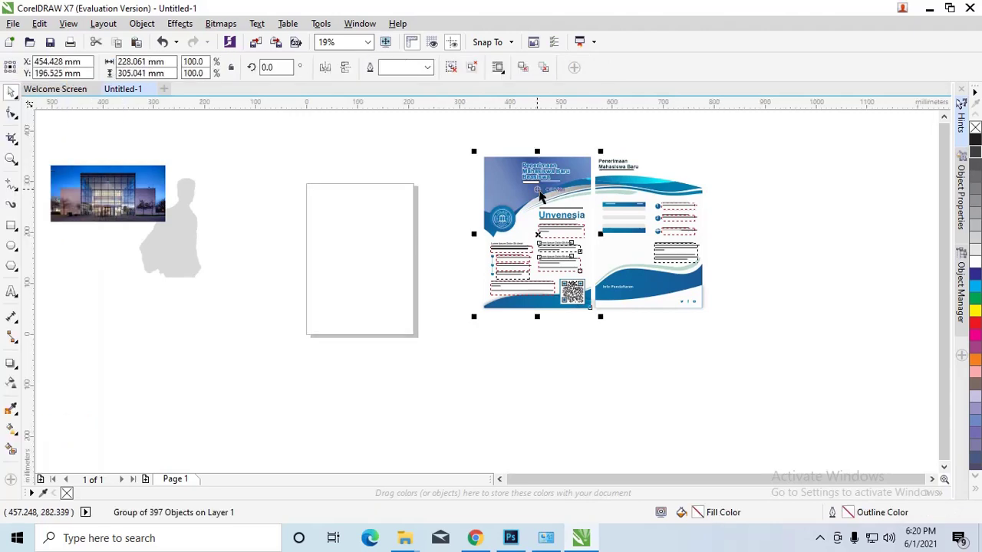
key(p)
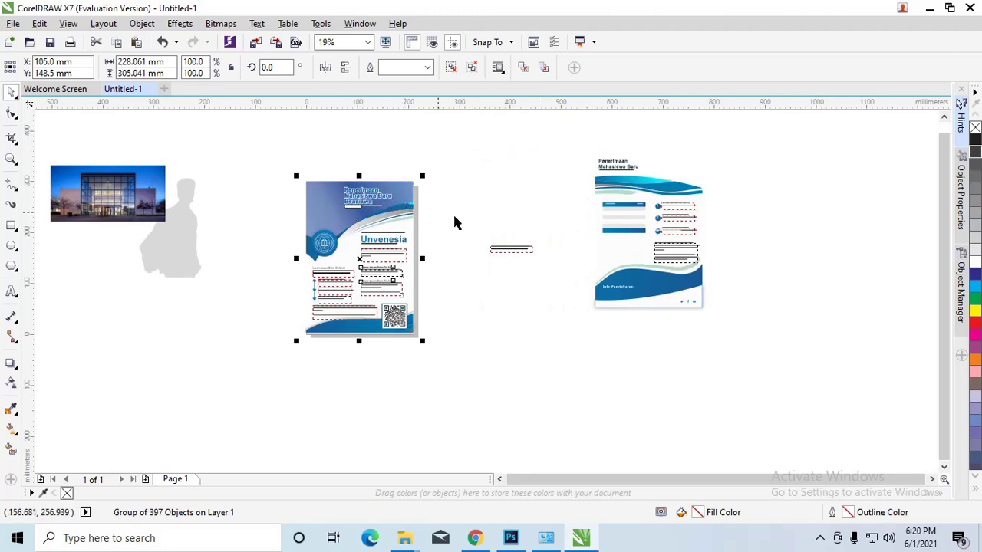
Move the building photo over the top of the cover.
scroll(377, 209, up, 1)
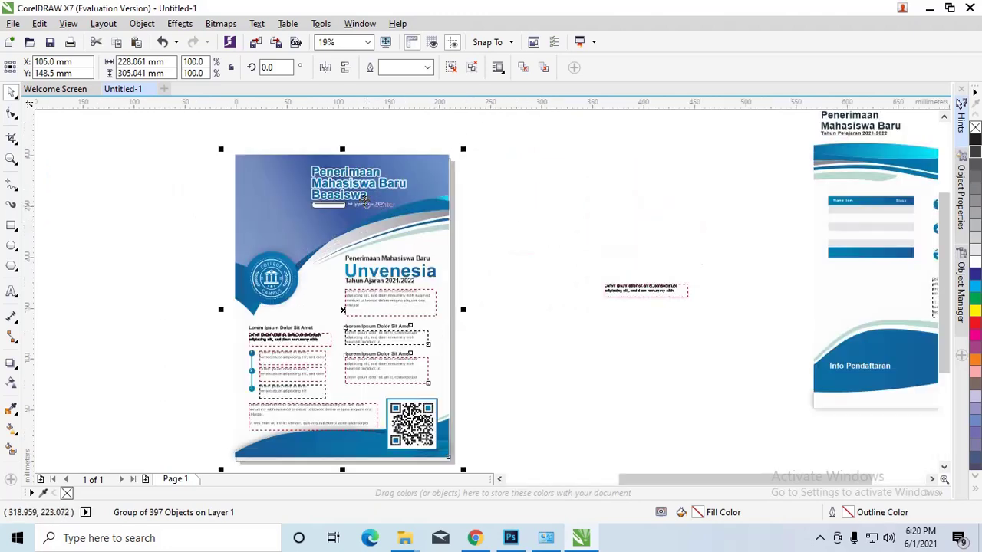
scroll(355, 195, down, 1)
drag(110, 192, 363, 202)
scroll(396, 196, up, 1)
Send the building photo to the back of the page and nudge it right.
right_click(396, 196)
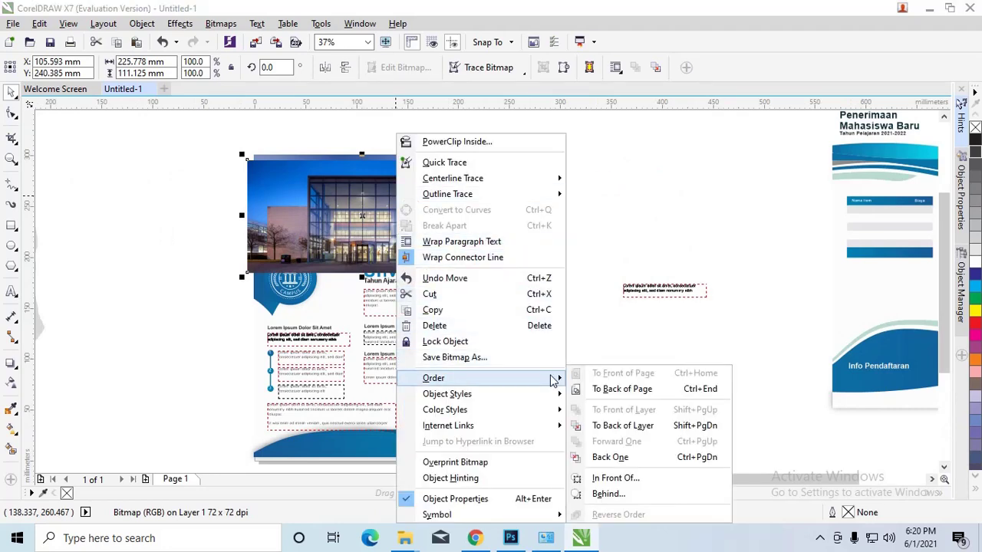
mouse_move(433, 377)
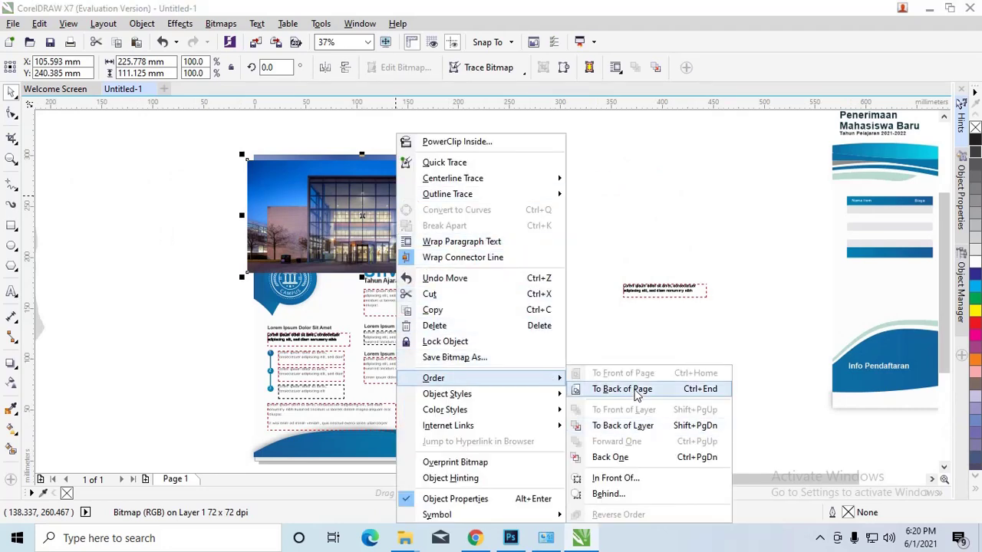
click(635, 389)
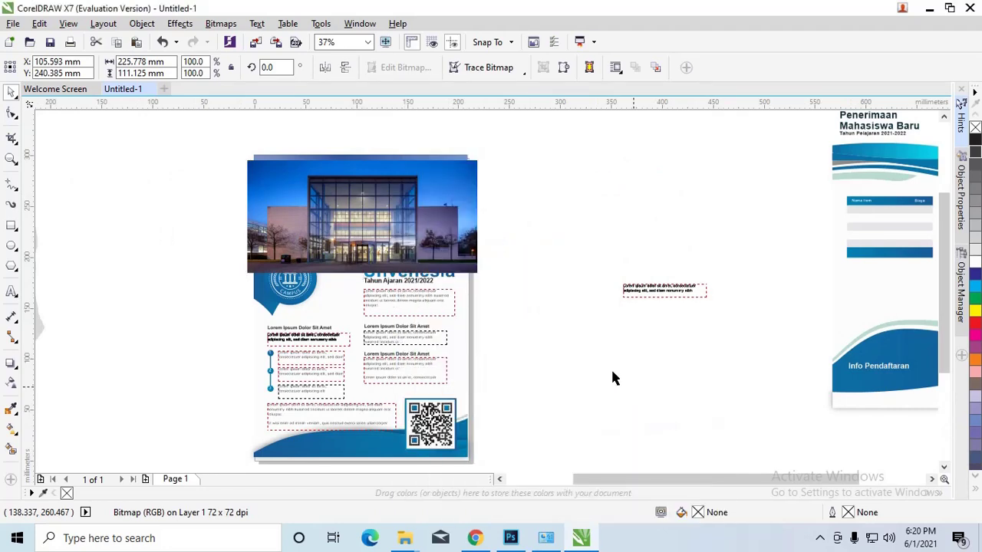
click(513, 168)
drag(480, 171, 485, 164)
Scale the building photo down to 92.3% by its corner handle.
shift+click(441, 290)
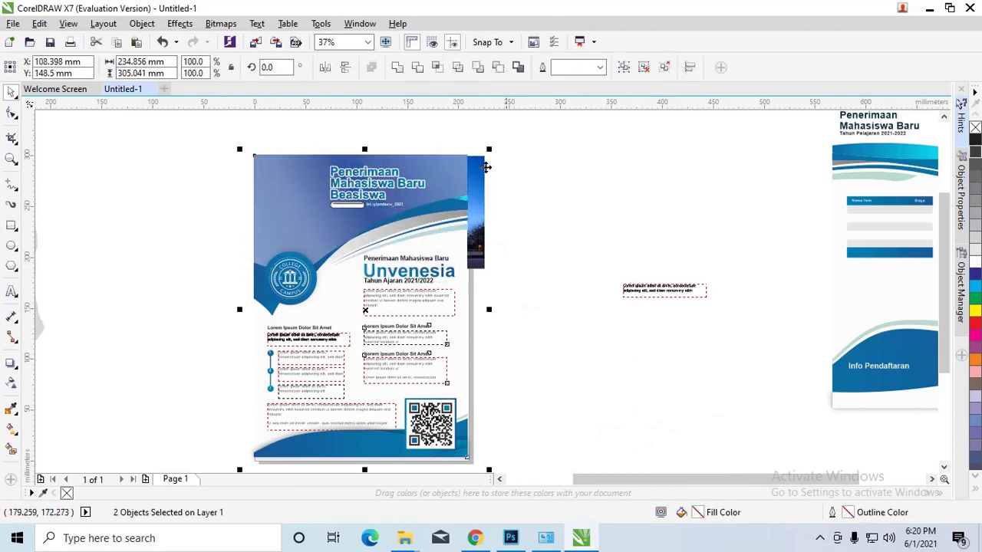
click(436, 69)
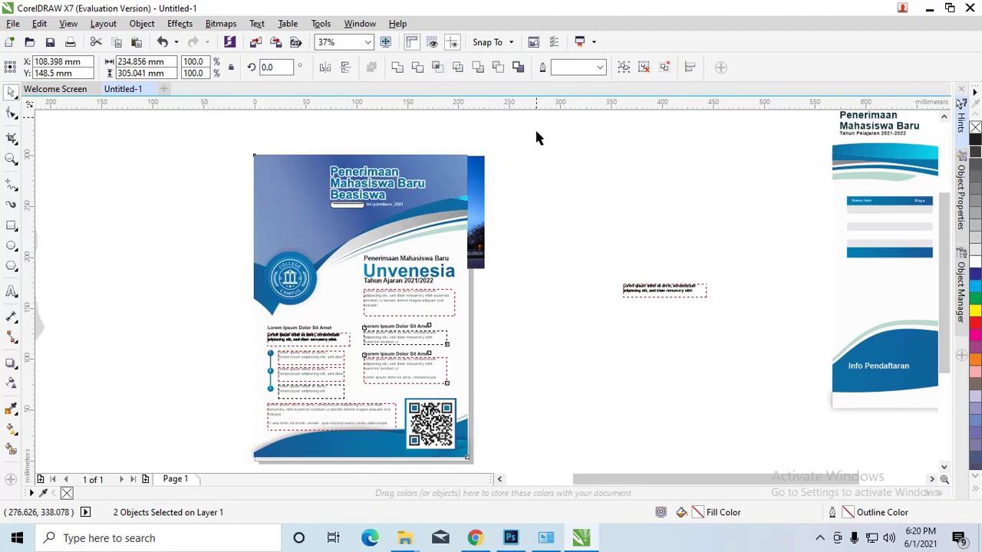
click(511, 158)
click(482, 223)
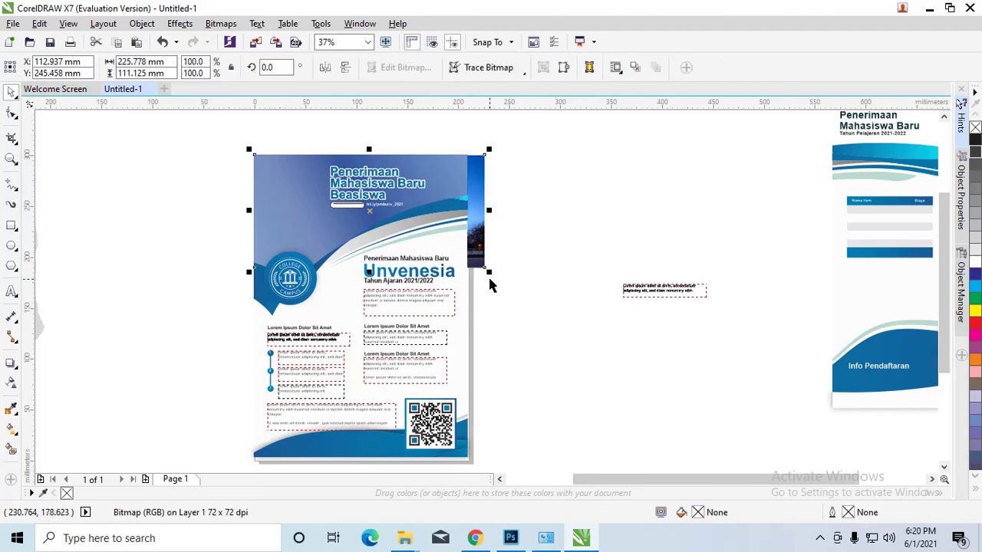
drag(489, 271, 477, 261)
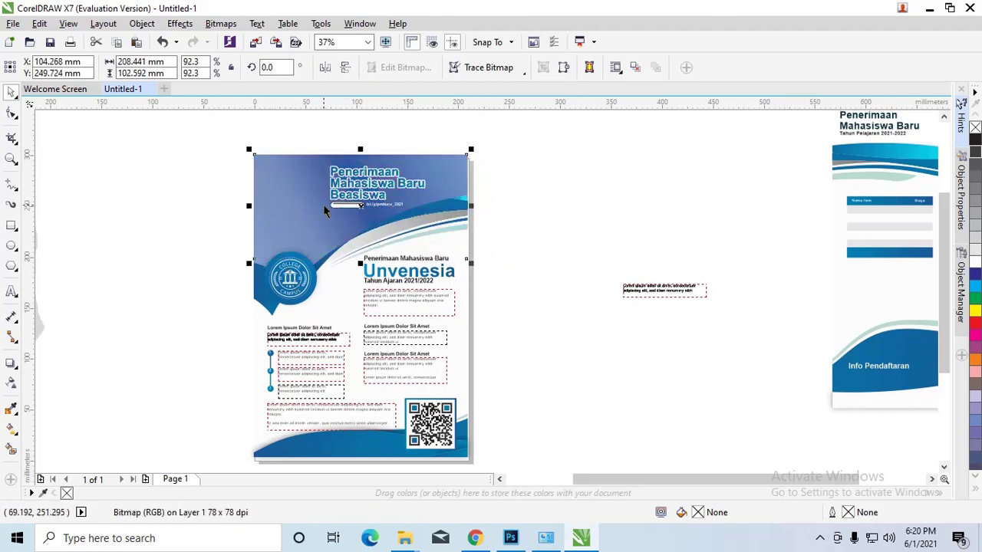
Ungroup all objects of the cover design group.
click(546, 139)
click(290, 183)
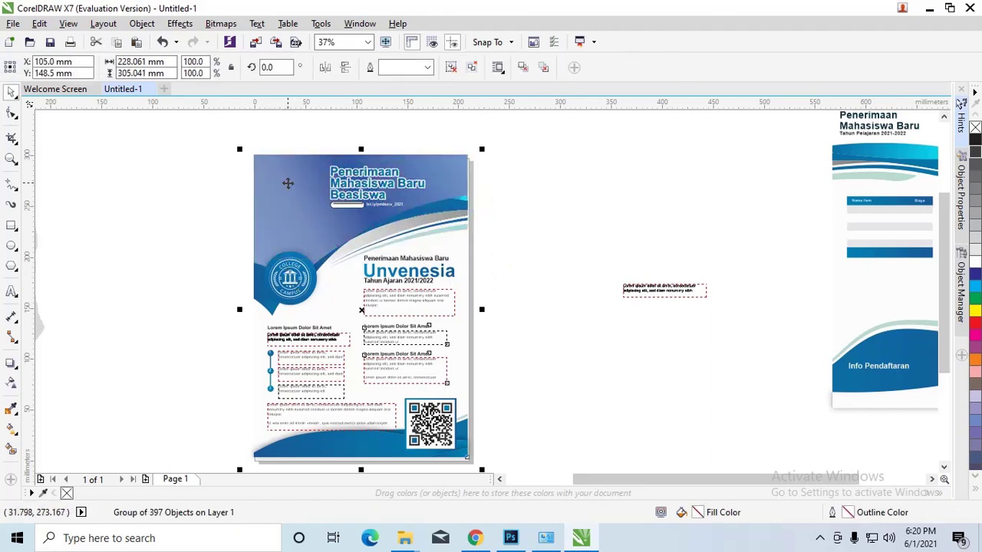
right_click(288, 183)
click(339, 239)
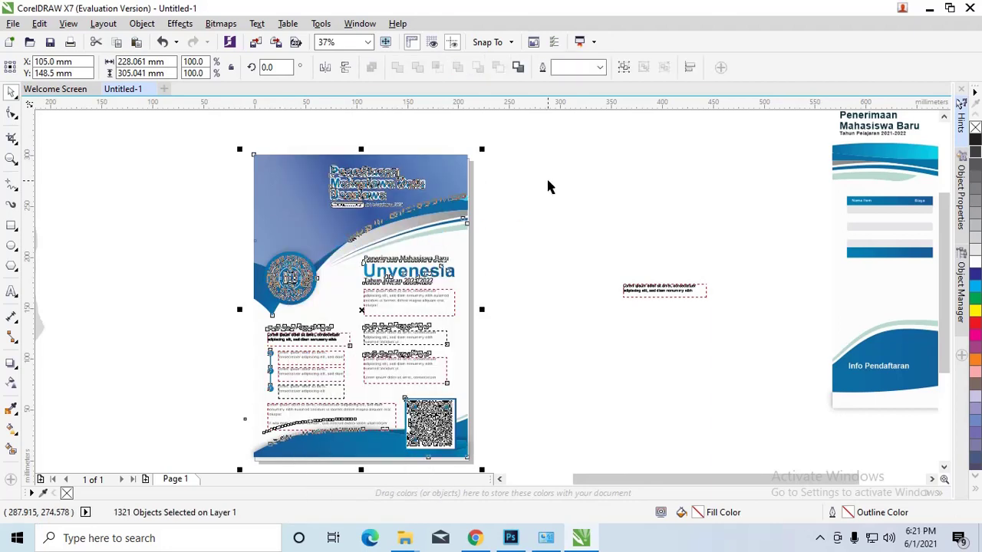
Undo Ungroup All, ungroup the cover one level, and shift the blue header curve left.
key(ctrl+z)
right_click(289, 193)
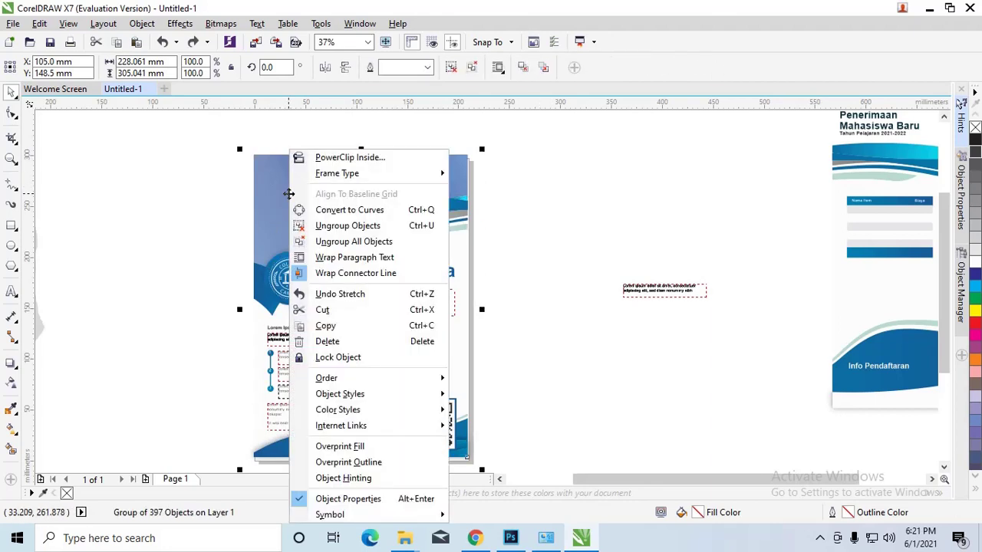
click(329, 226)
drag(299, 208, 258, 201)
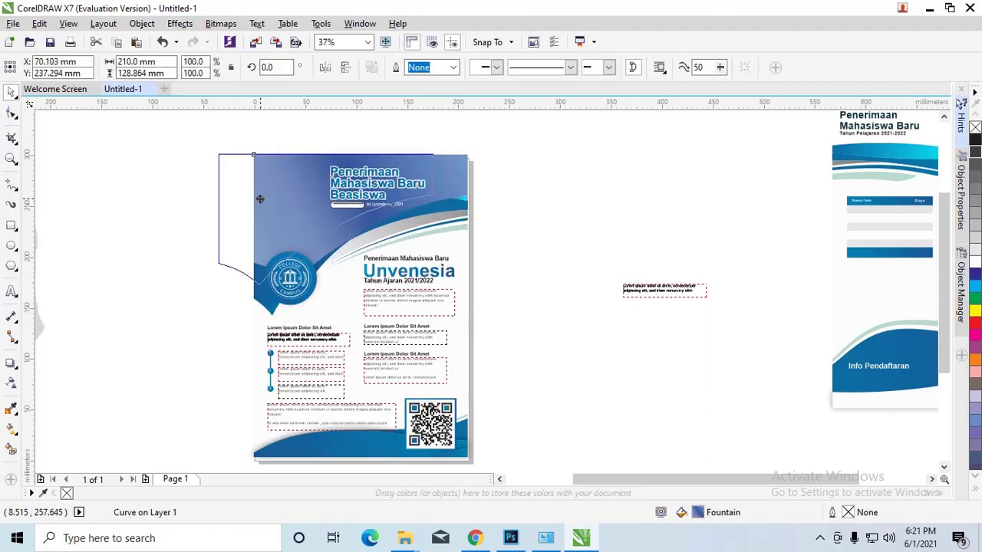
Send the white background to the back of the page and realign the blue curve with the page edge.
click(468, 181)
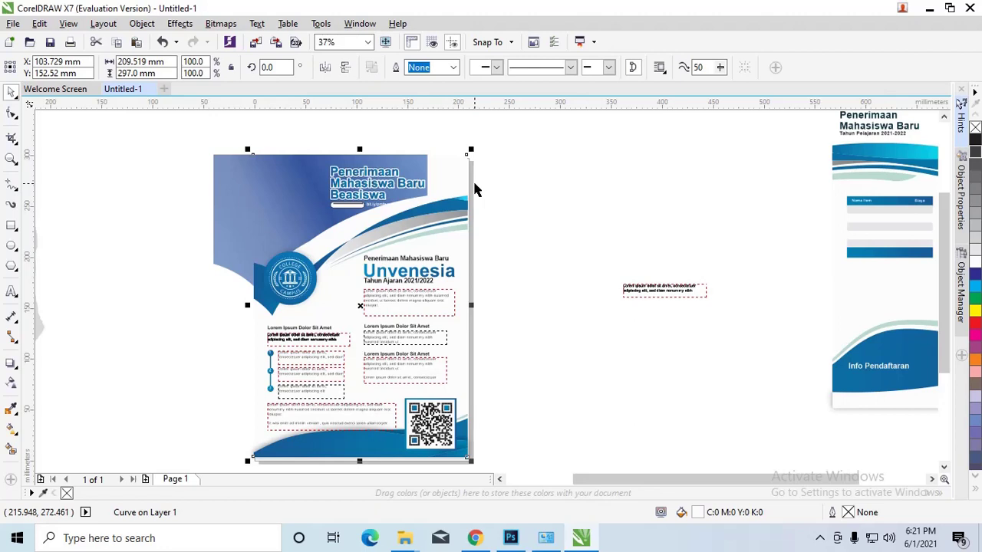
right_click(456, 171)
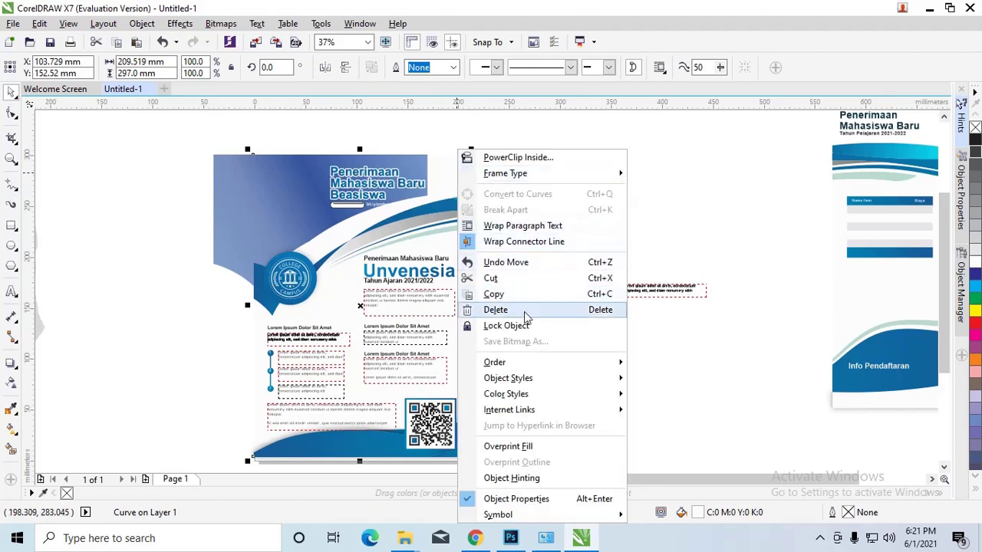
click(675, 377)
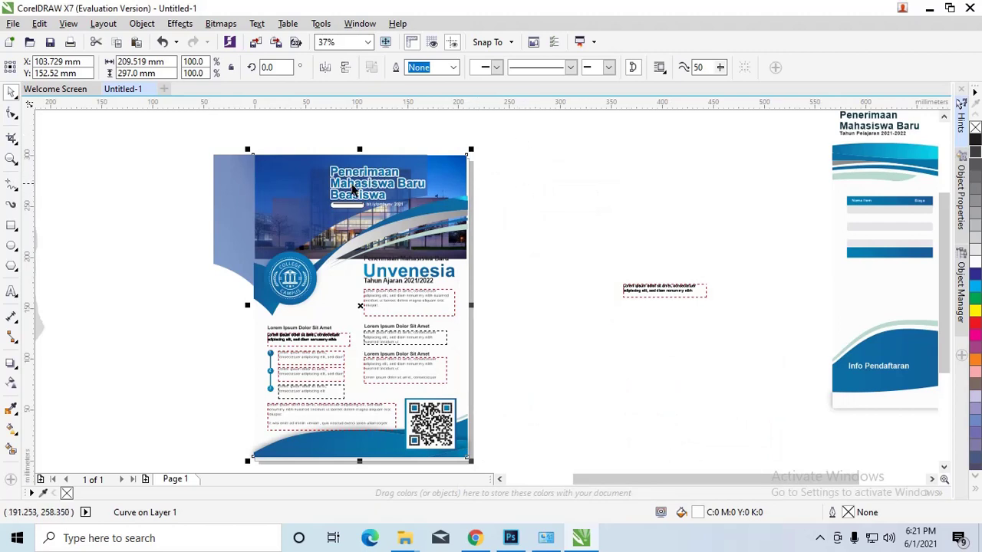
click(278, 196)
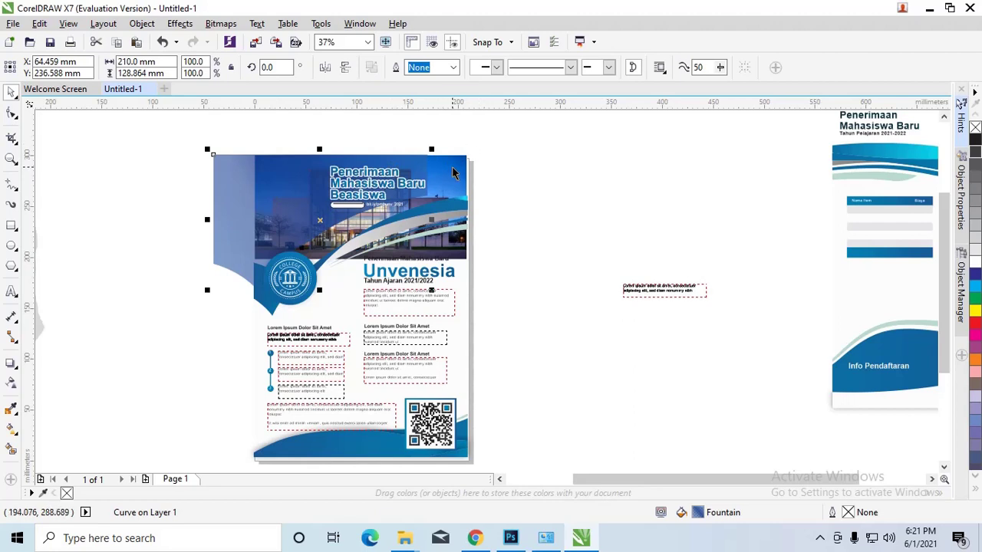
shift+click(453, 169)
key(ctrl+z)
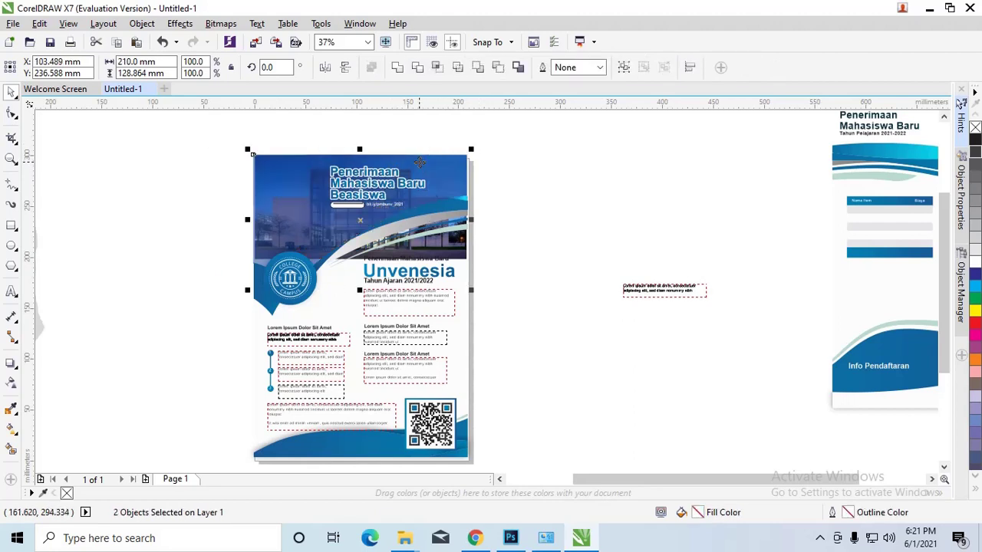
click(533, 153)
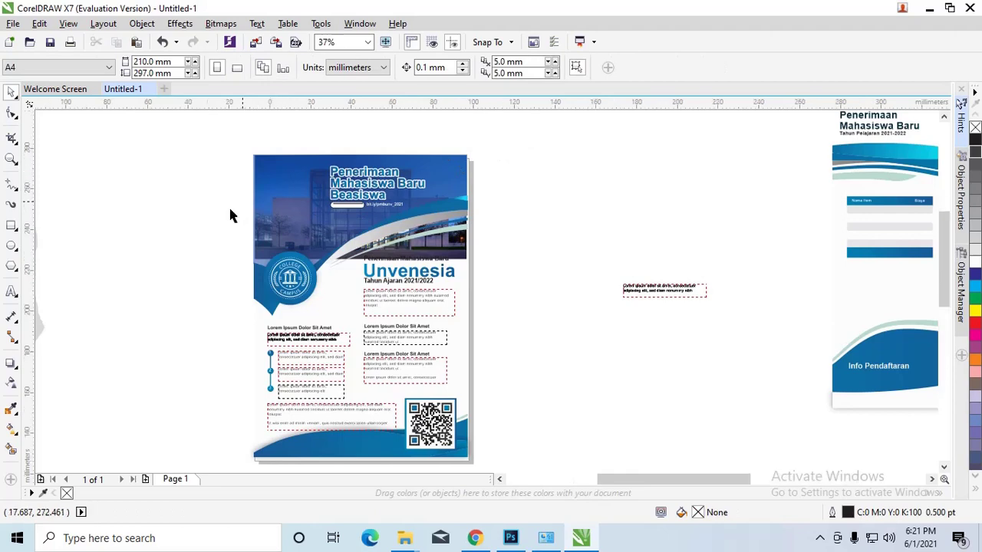
Scale the building photo up to 110.7%, about 250 mm wide, overhanging the right edge.
scroll(230, 204, up, 3)
scroll(232, 209, down, 3)
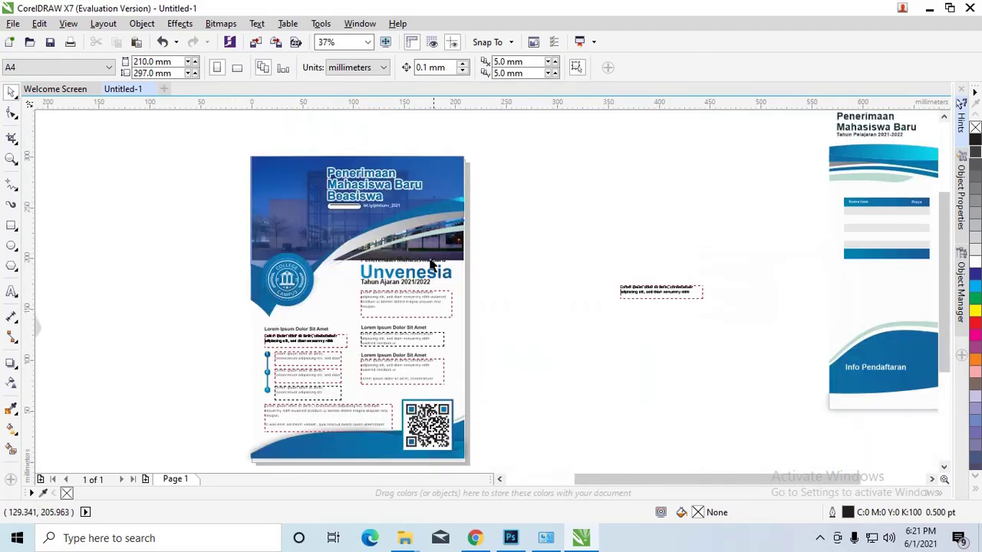
click(460, 253)
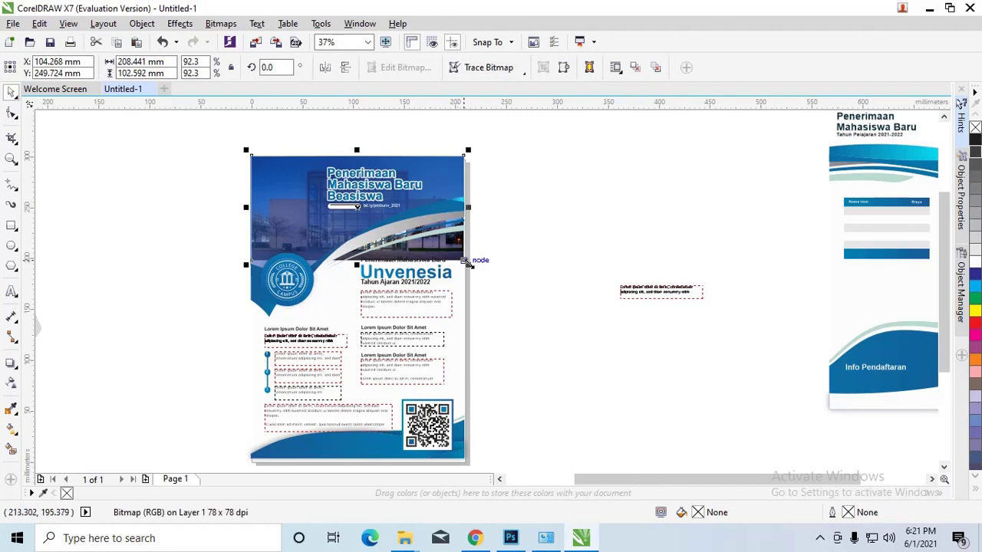
drag(466, 261, 511, 320)
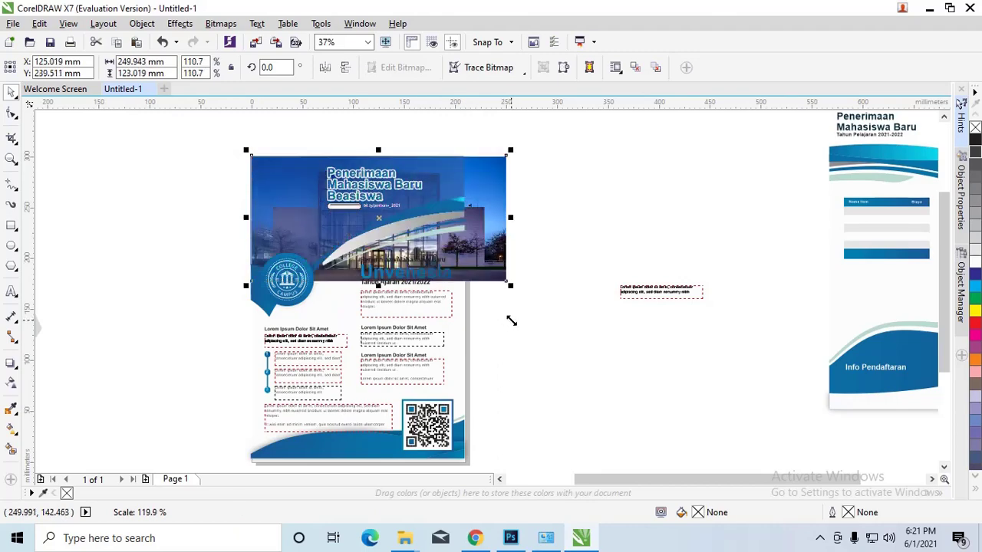
scroll(344, 239, up, 2)
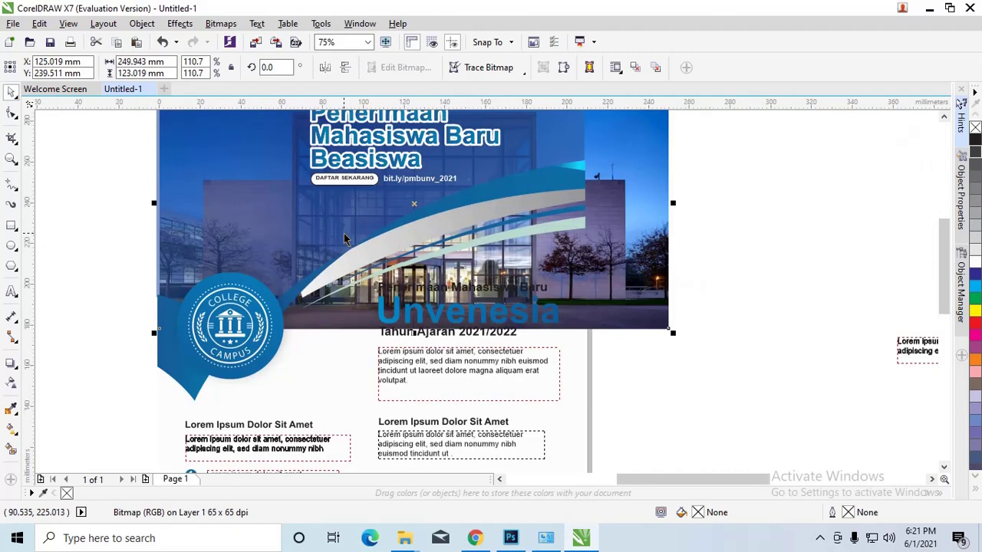
scroll(334, 232, down, 2)
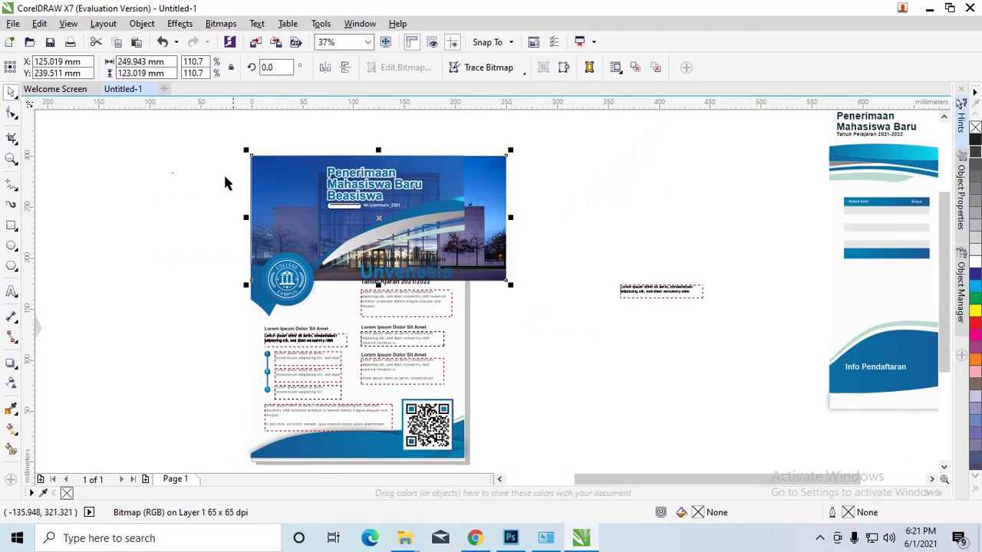
shift+click(267, 169)
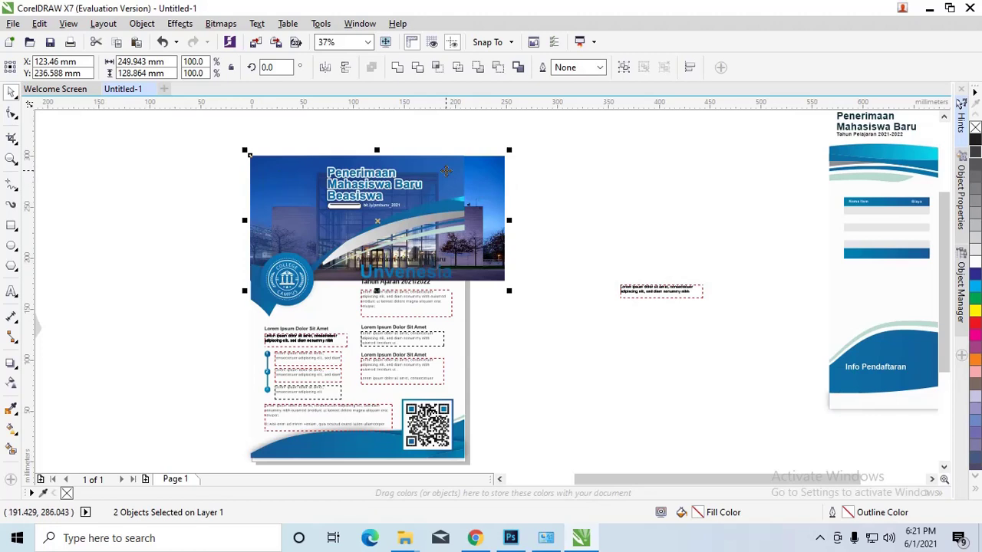
Add a node to the bottom edge of the blue header curve with the Shape tool.
click(568, 147)
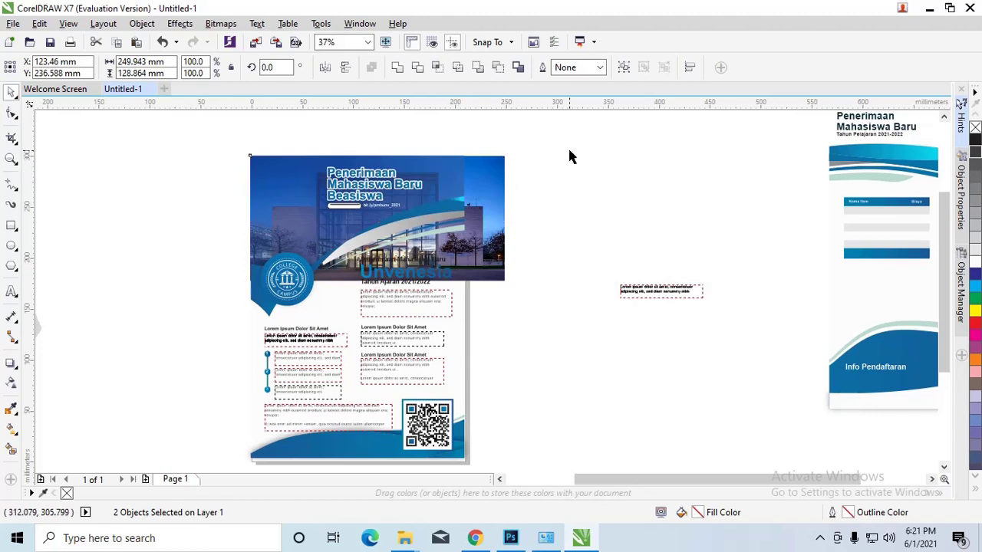
click(297, 210)
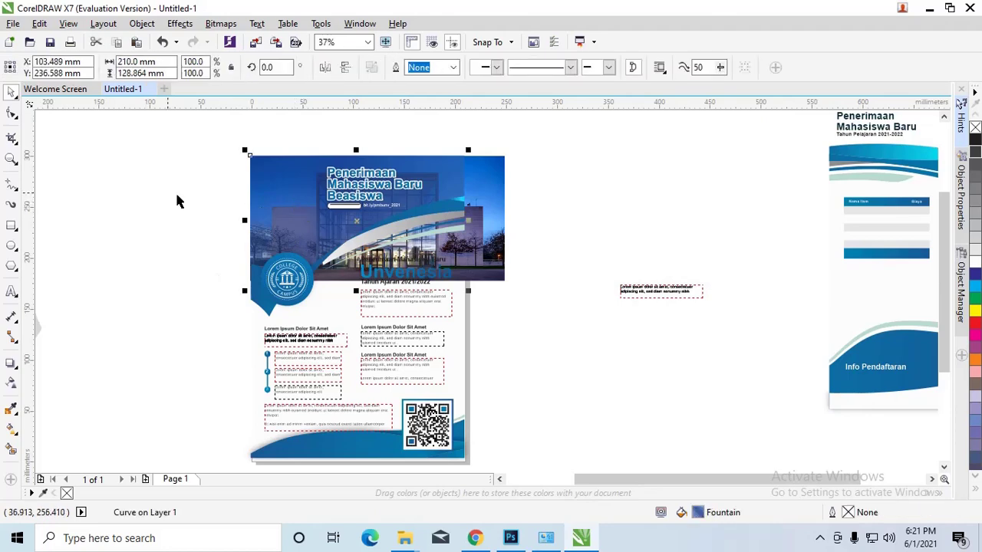
click(13, 114)
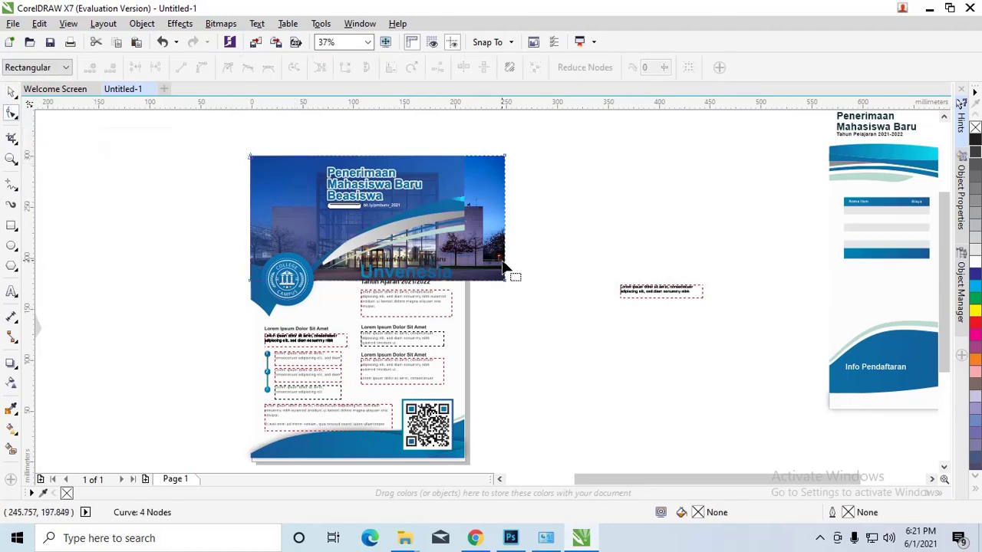
scroll(399, 292, up, 2)
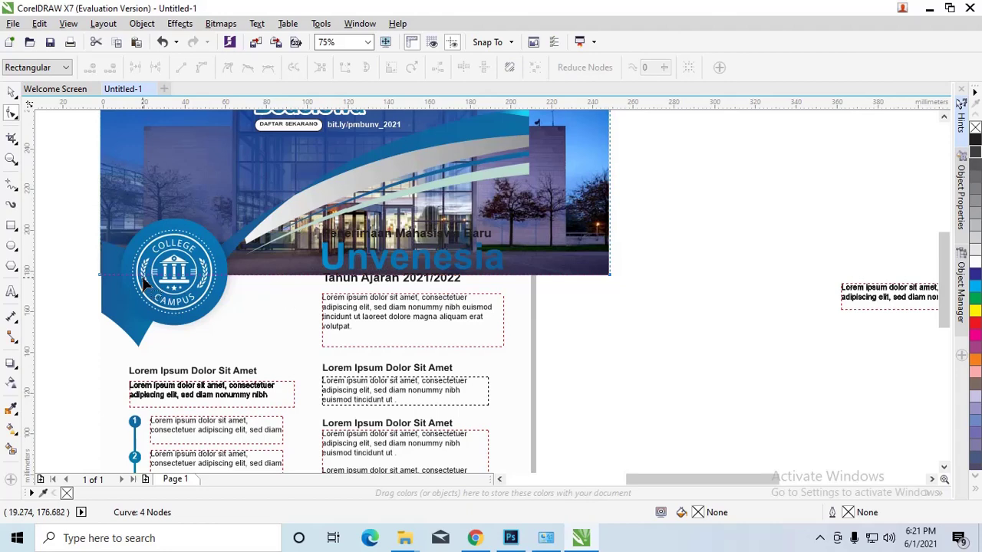
double_click(174, 281)
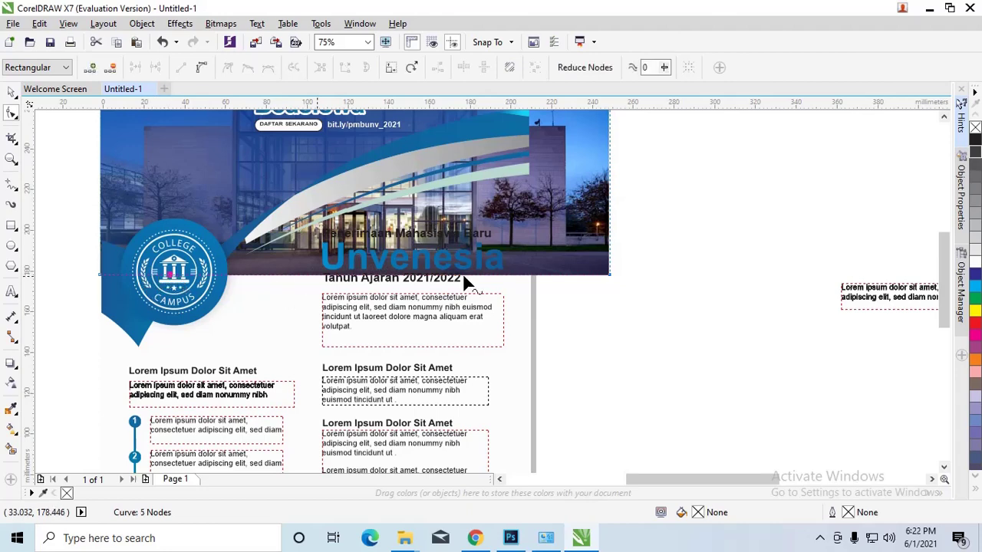
scroll(598, 242, up, 2)
scroll(599, 242, down, 2)
scroll(607, 230, down, 2)
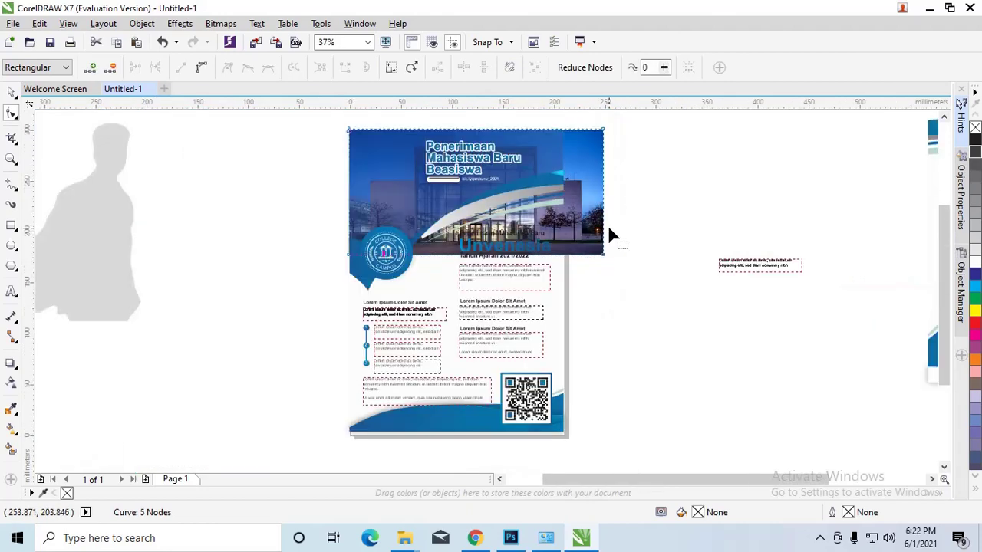
Pull the photo's right edge in to the page edge and reshape its lower edge along the swoosh.
click(603, 130)
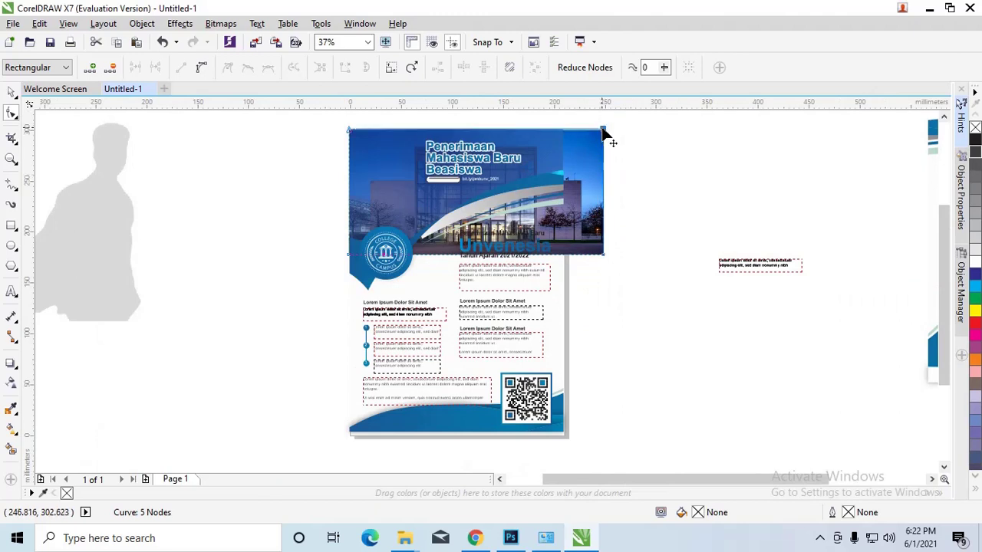
drag(605, 257, 563, 259)
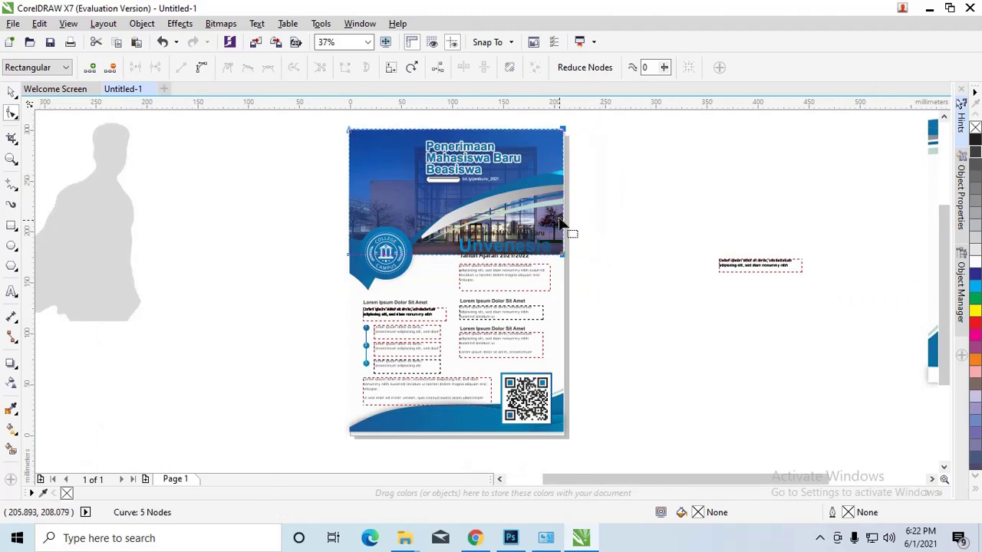
scroll(577, 209, up, 2)
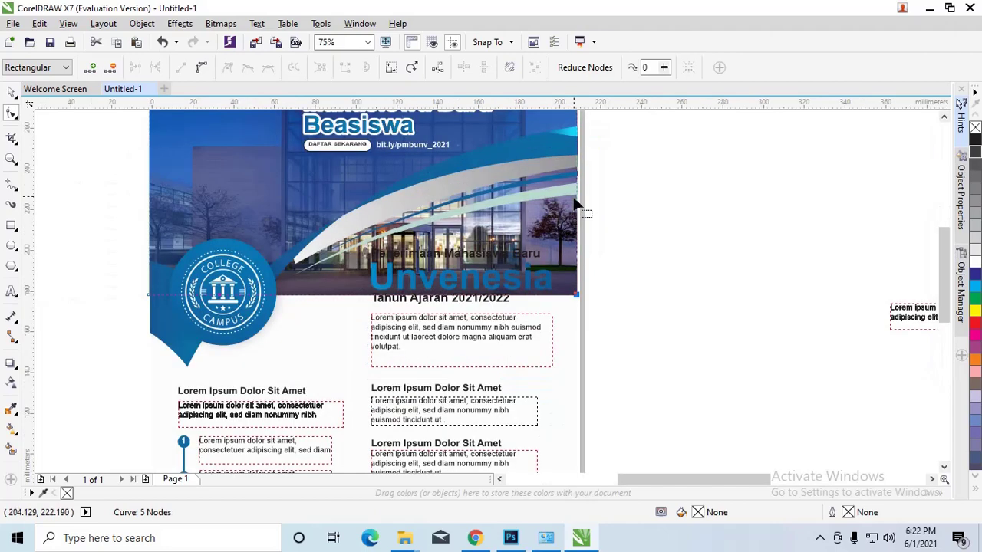
double_click(578, 162)
mouse_move(557, 265)
mouse_down()
mouse_move(508, 192)
mouse_move(500, 204)
mouse_move(580, 281)
mouse_move(578, 296)
mouse_move(503, 156)
mouse_up()
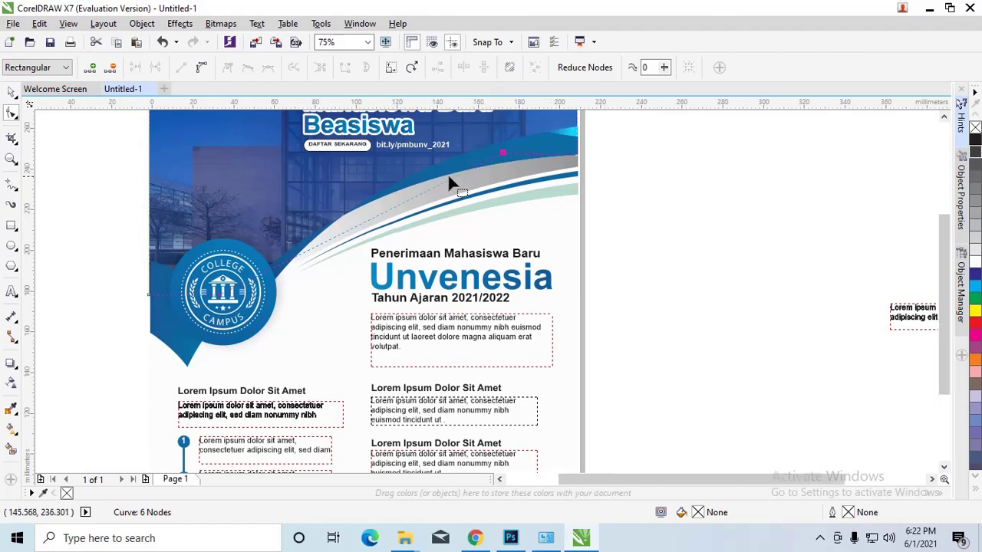
scroll(447, 184, down, 1)
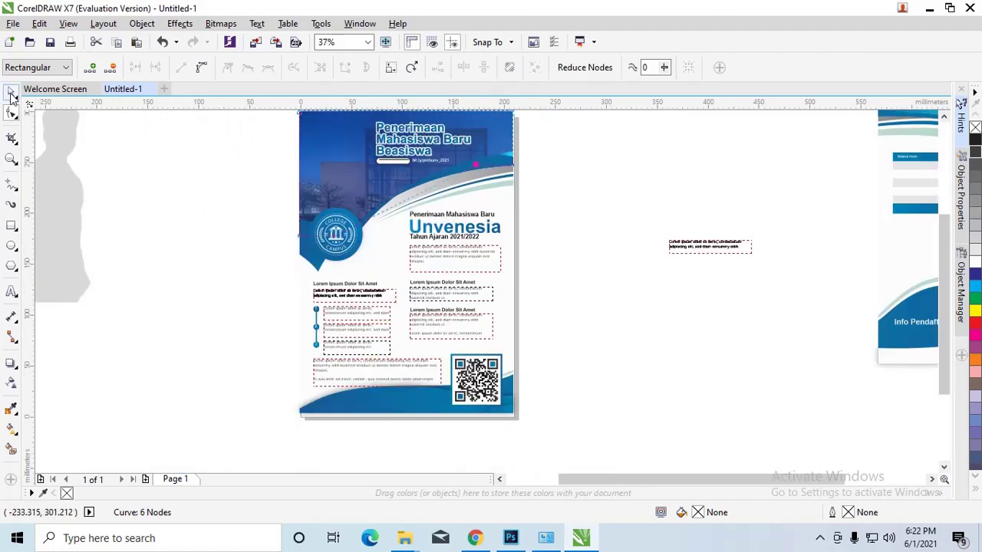
Drag the grey silhouette bitmap from the margin onto the cover page.
click(12, 92)
click(149, 142)
drag(947, 266, 947, 244)
click(75, 230)
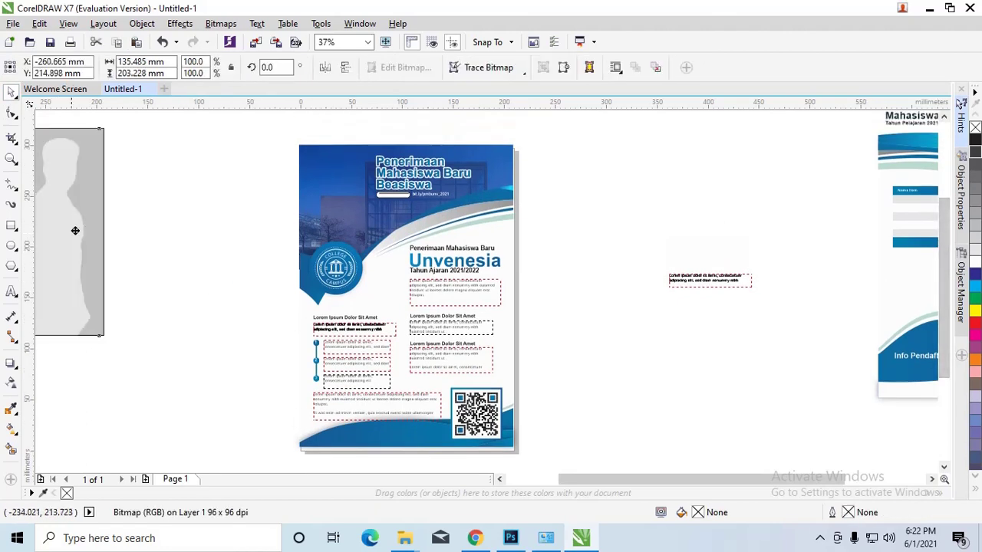
drag(75, 230, 418, 227)
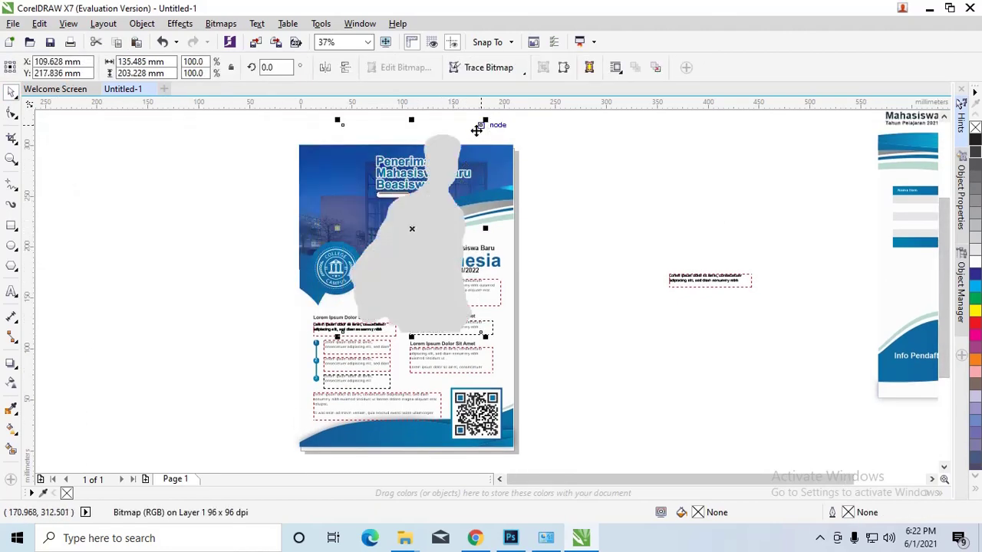
Scale the silhouette to 50% (67.762 × 101.643 mm) and position it above the logo.
drag(483, 122, 424, 215)
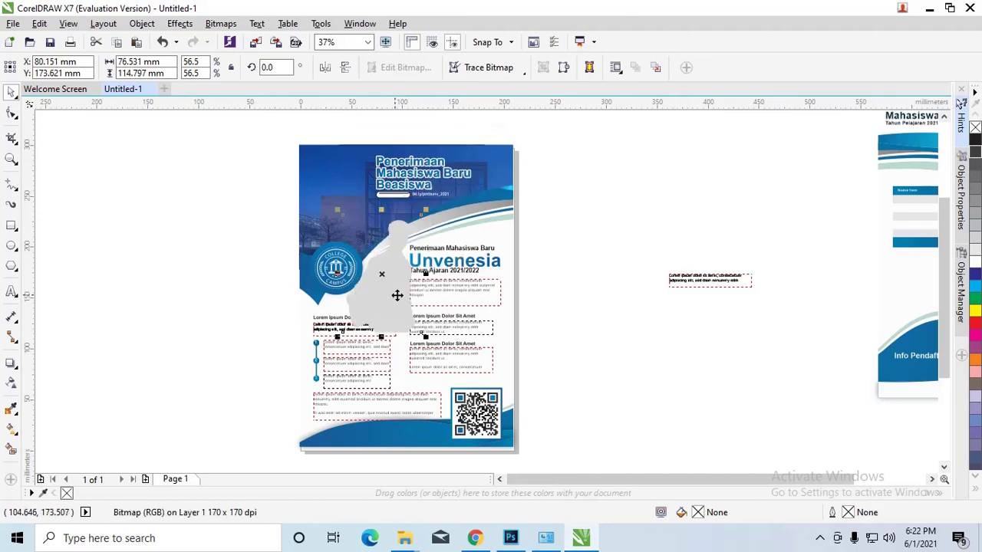
mouse_move(397, 295)
mouse_down()
mouse_move(353, 274)
mouse_move(359, 243)
mouse_up()
scroll(352, 264, up, 2)
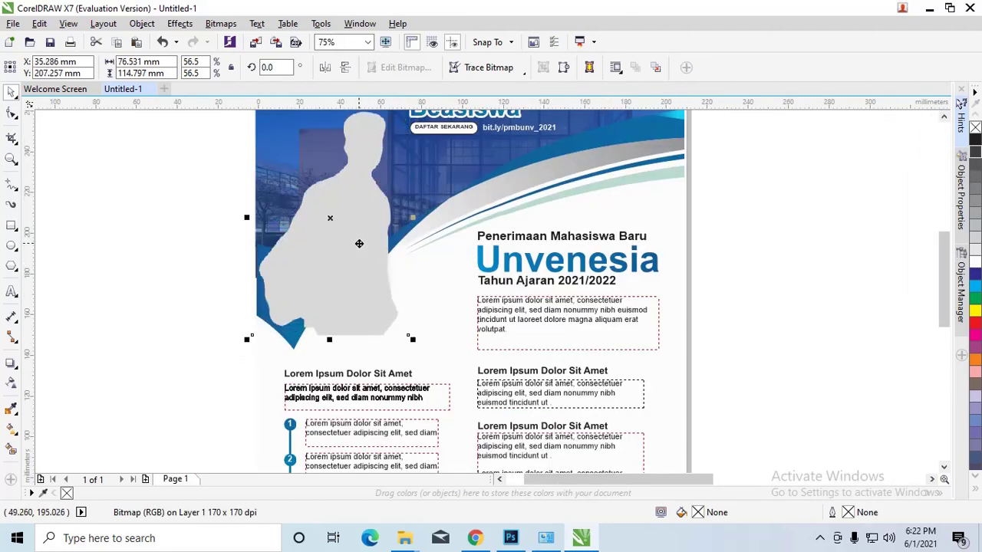
scroll(364, 237, down, 2)
drag(389, 291, 381, 278)
drag(355, 228, 356, 231)
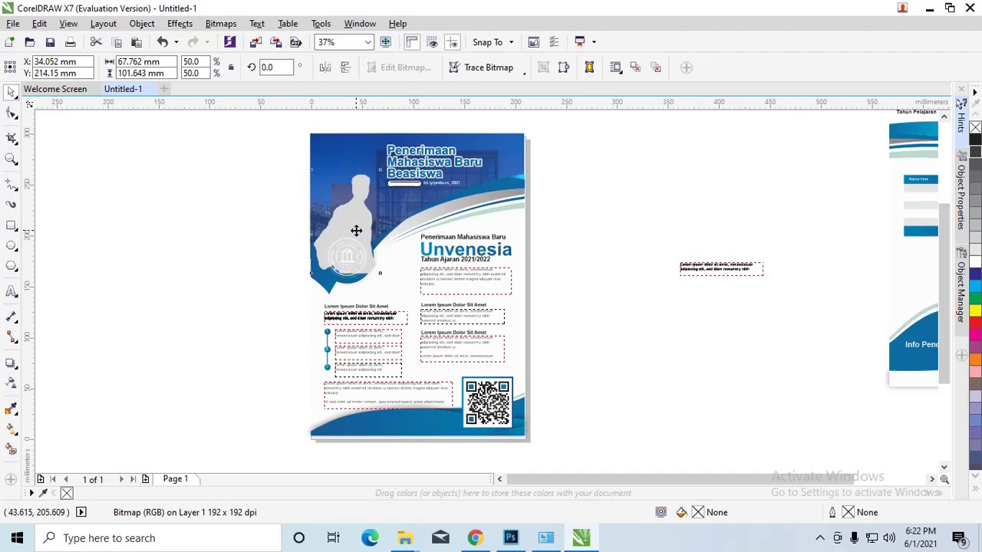
scroll(340, 284, up, 2)
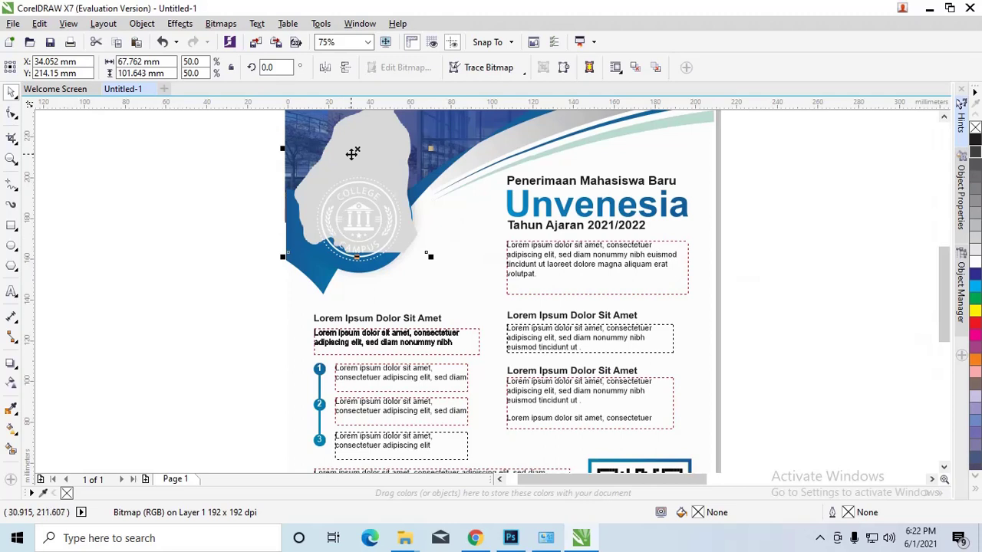
scroll(350, 154, down, 2)
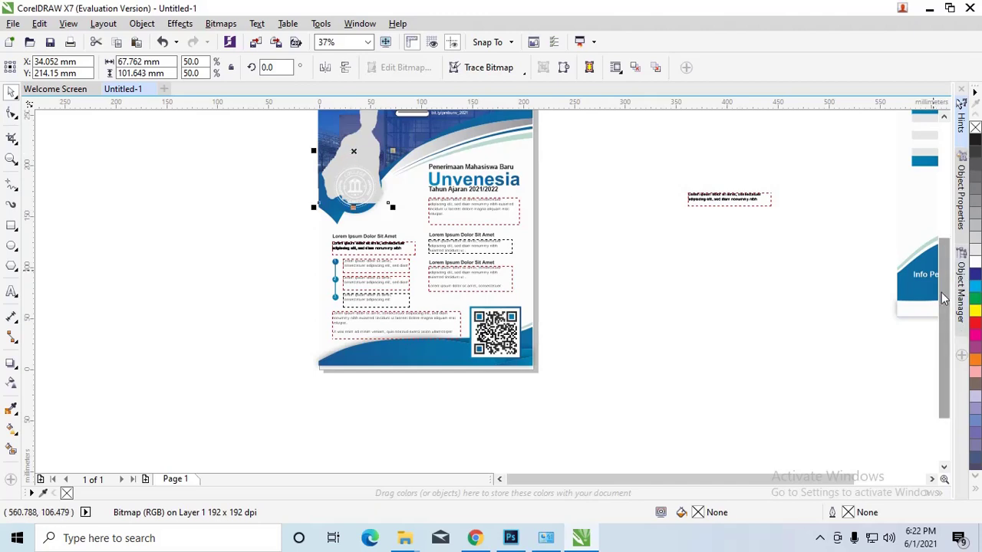
scroll(543, 319, up, 3)
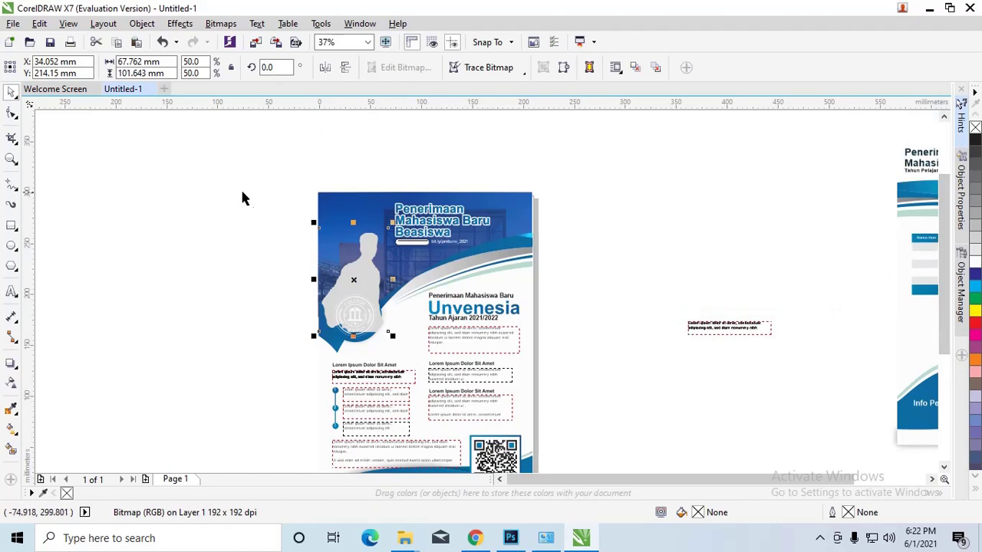
Marquee-select the photo, silhouette and logo, and send them to the back of the page.
mouse_move(255, 196)
mouse_down()
mouse_move(358, 216)
mouse_move(376, 204)
mouse_up()
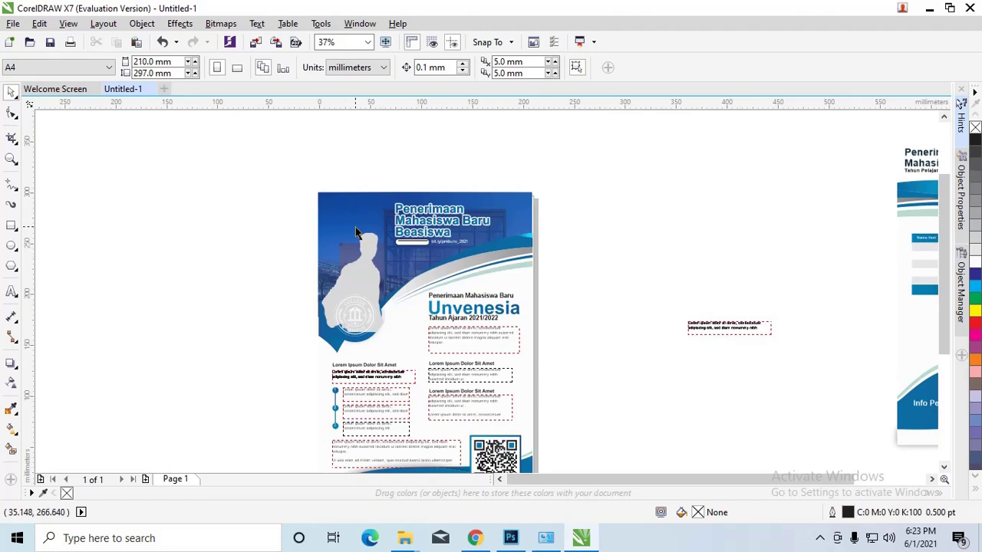
mouse_move(268, 198)
mouse_down()
mouse_move(386, 211)
mouse_move(382, 188)
mouse_up()
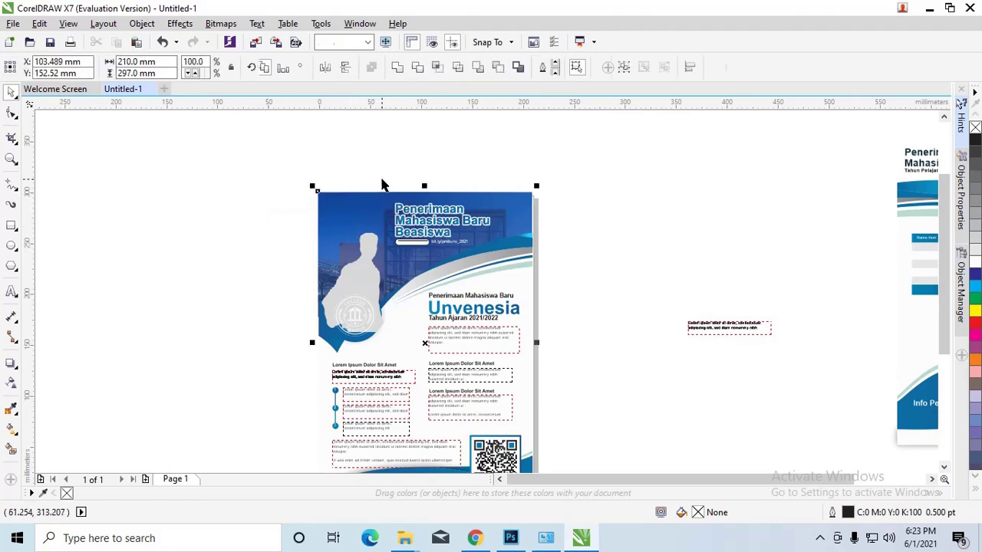
drag(369, 246, 228, 253)
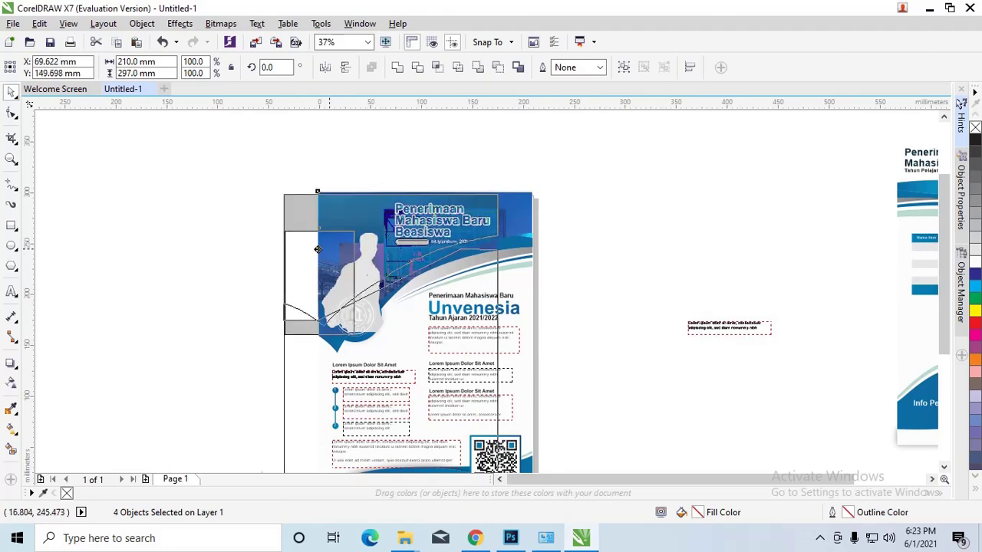
key(Escape)
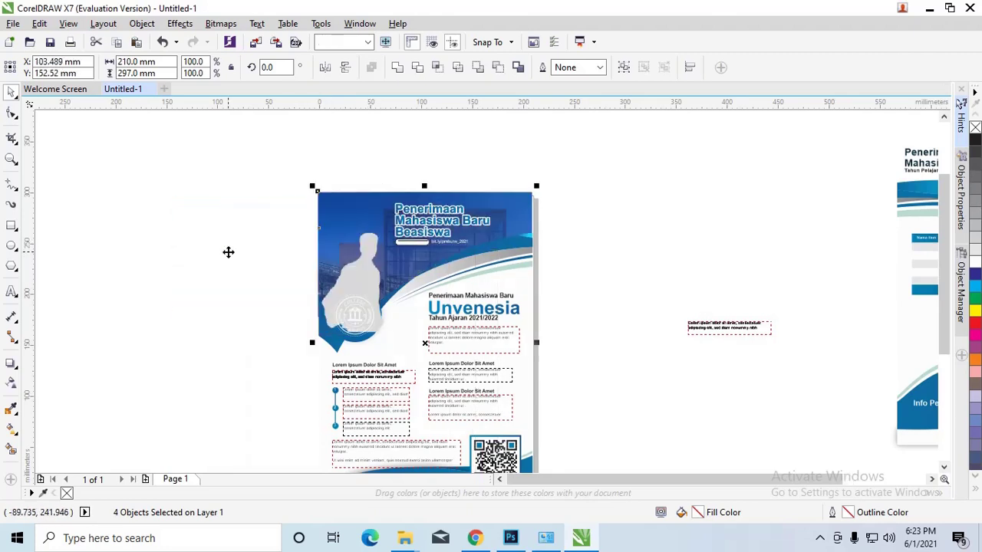
right_click(370, 257)
mouse_move(429, 379)
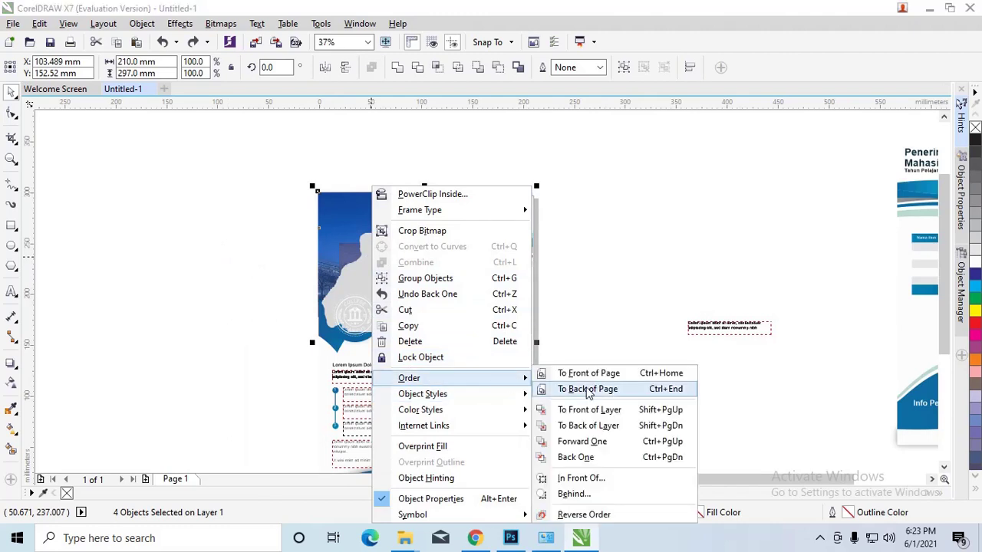
click(588, 389)
Undo a trial resize and move, then send the objects back again so the logo shows.
click(265, 216)
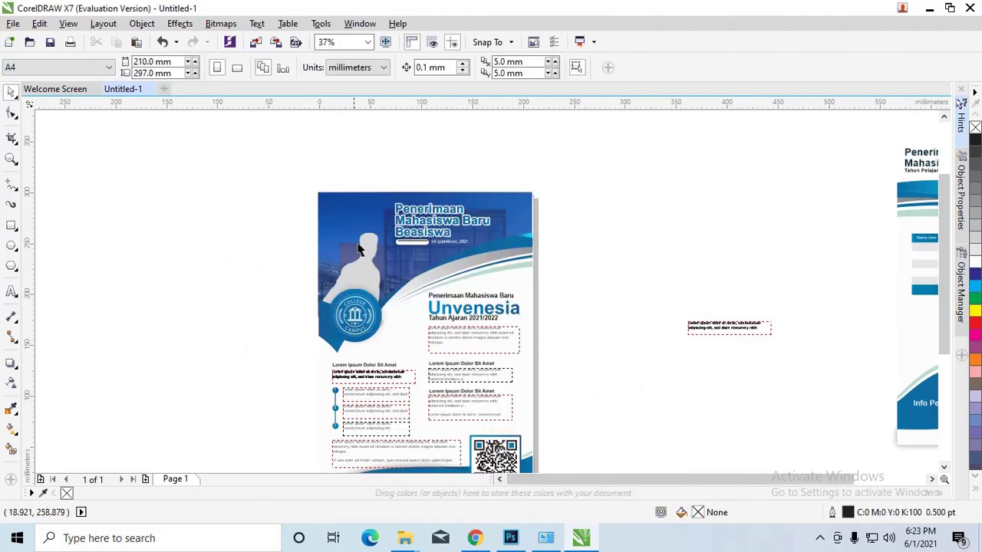
click(359, 249)
scroll(364, 248, up, 2)
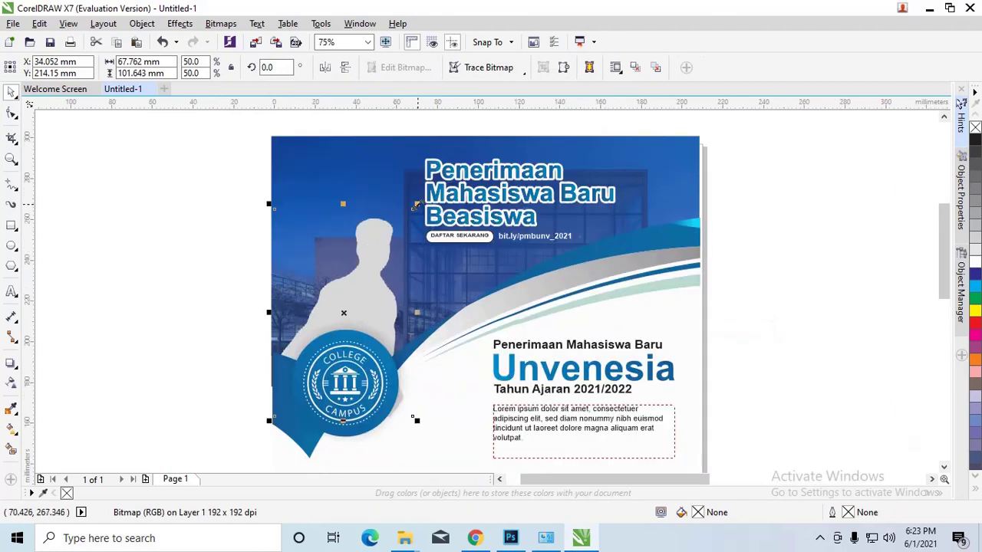
drag(415, 205, 425, 188)
key(ctrl+z)
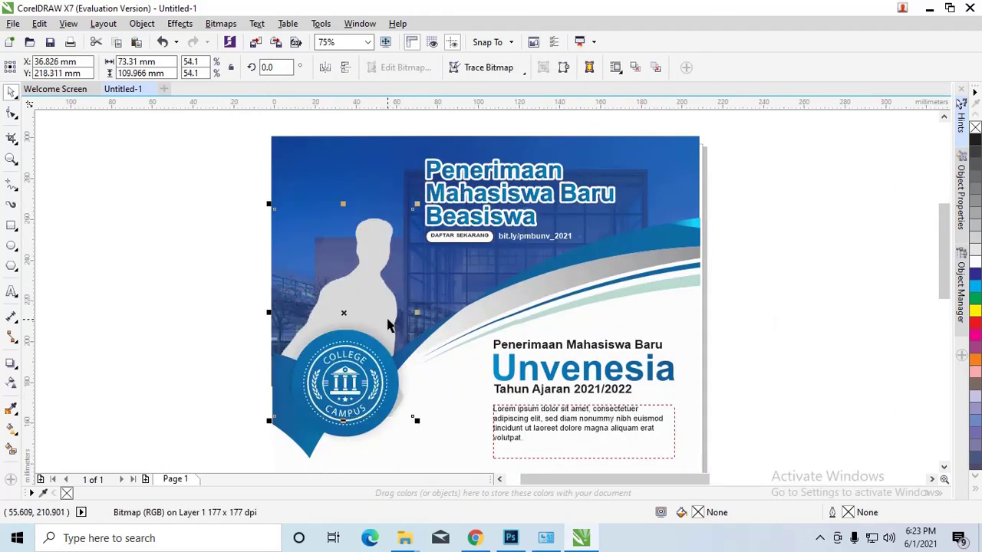
key(ctrl+z)
drag(346, 285, 270, 306)
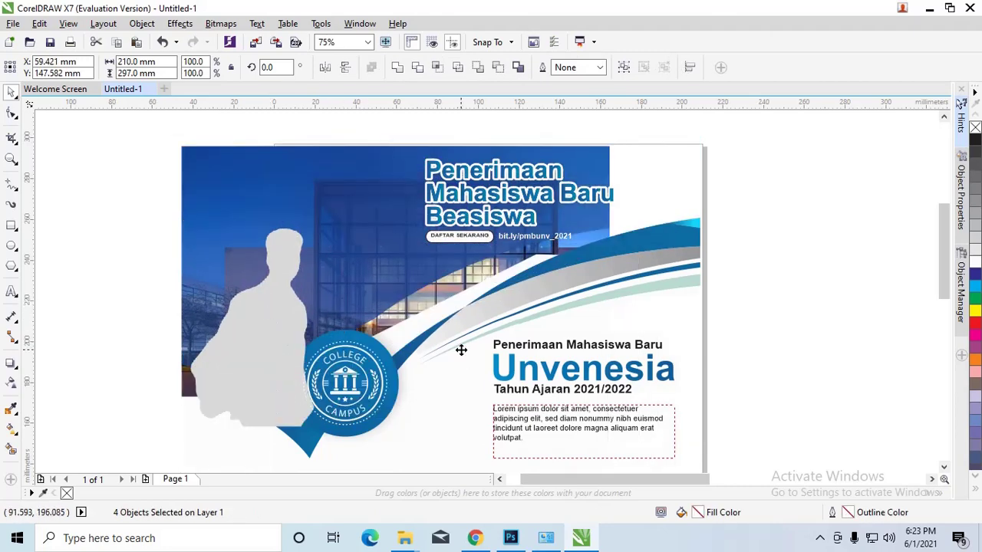
key(ctrl+z)
right_click(356, 296)
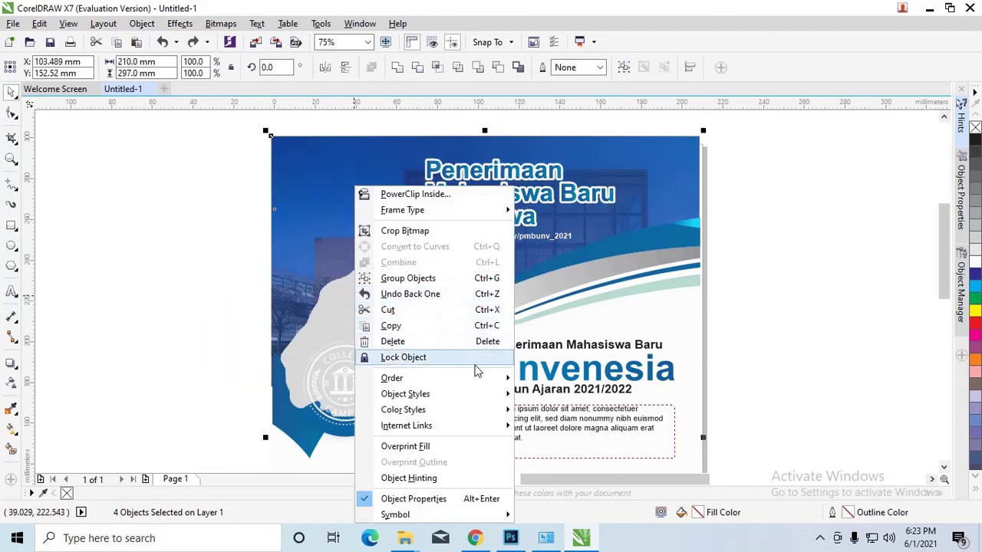
mouse_move(392, 378)
click(577, 392)
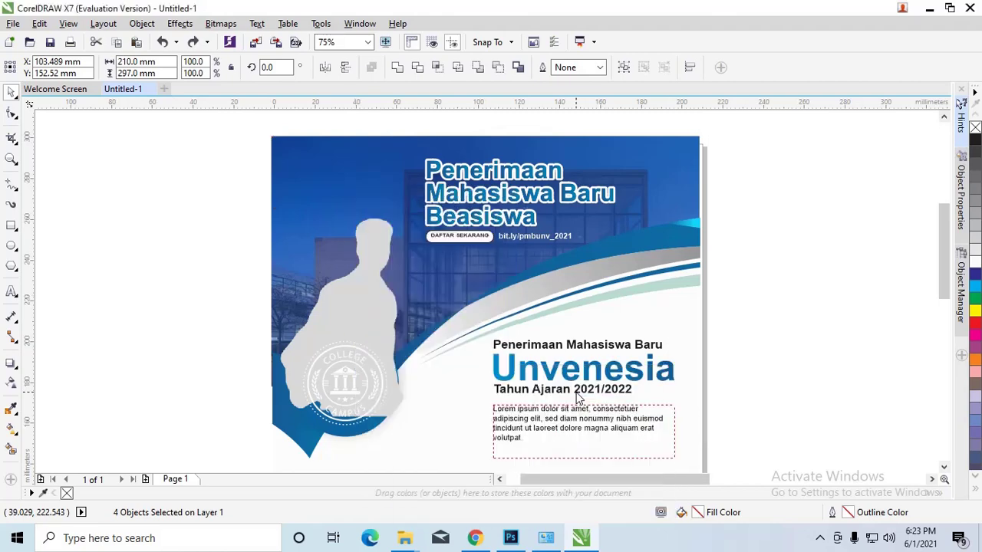
click(839, 322)
Nudge the silhouette up and pull the photo's lower corner node up-left to the badge.
click(356, 268)
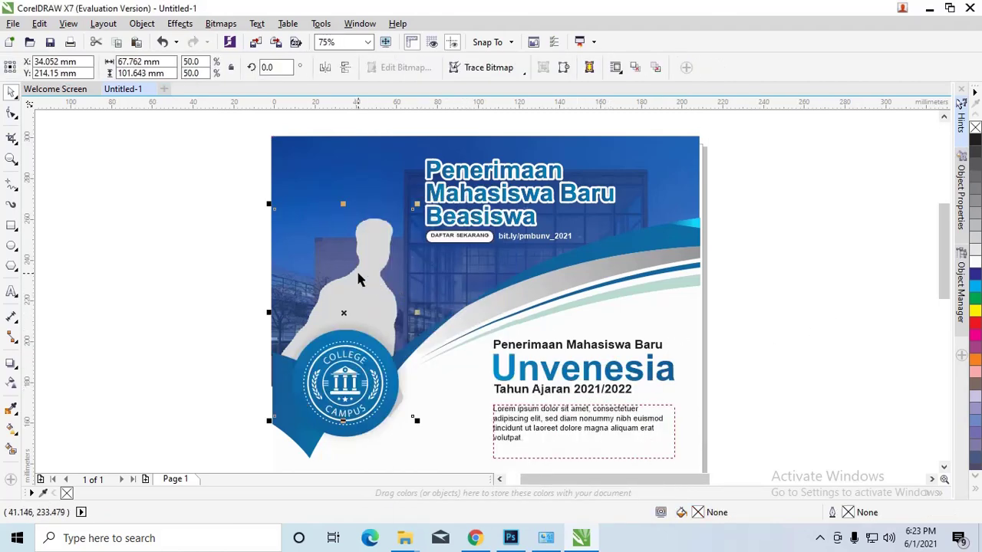
drag(356, 269, 364, 266)
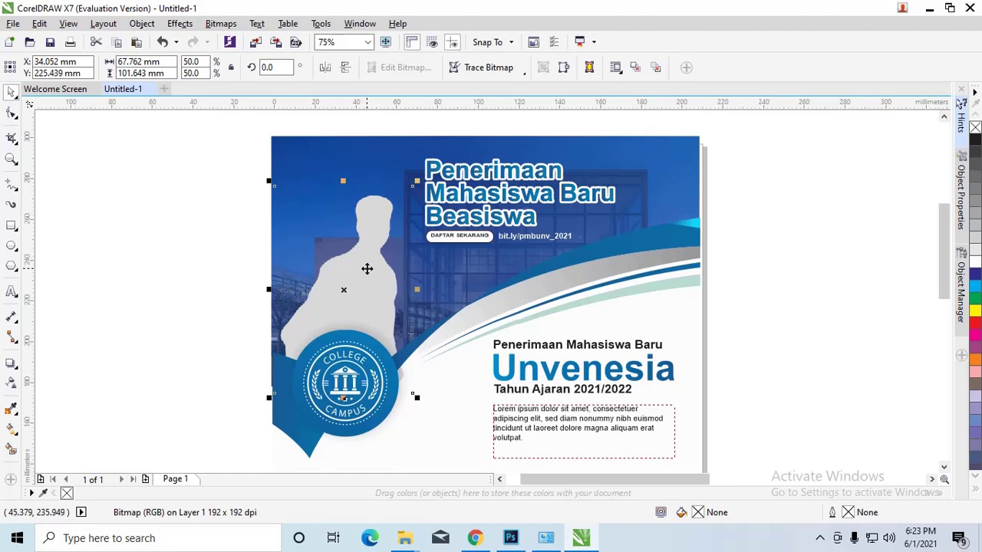
scroll(386, 392, up, 2)
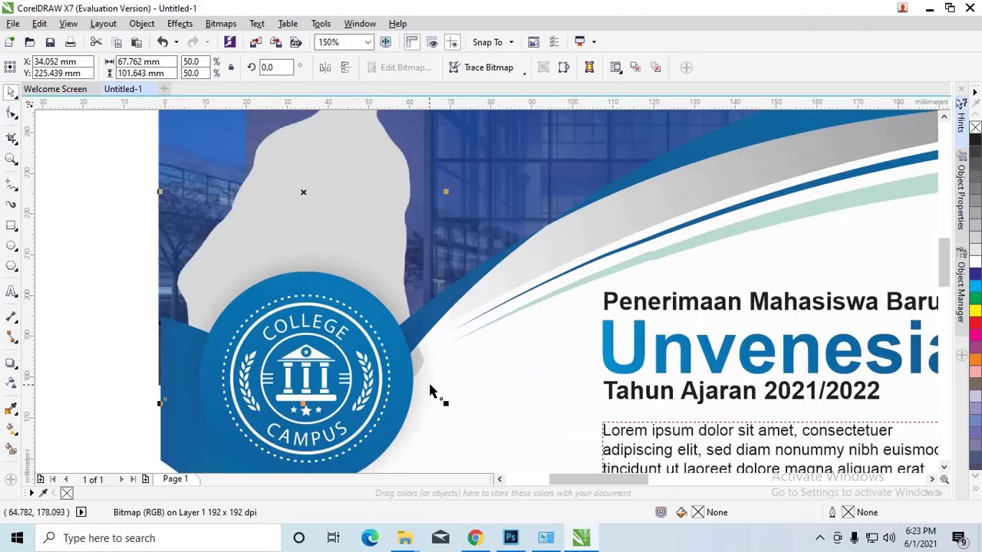
click(11, 113)
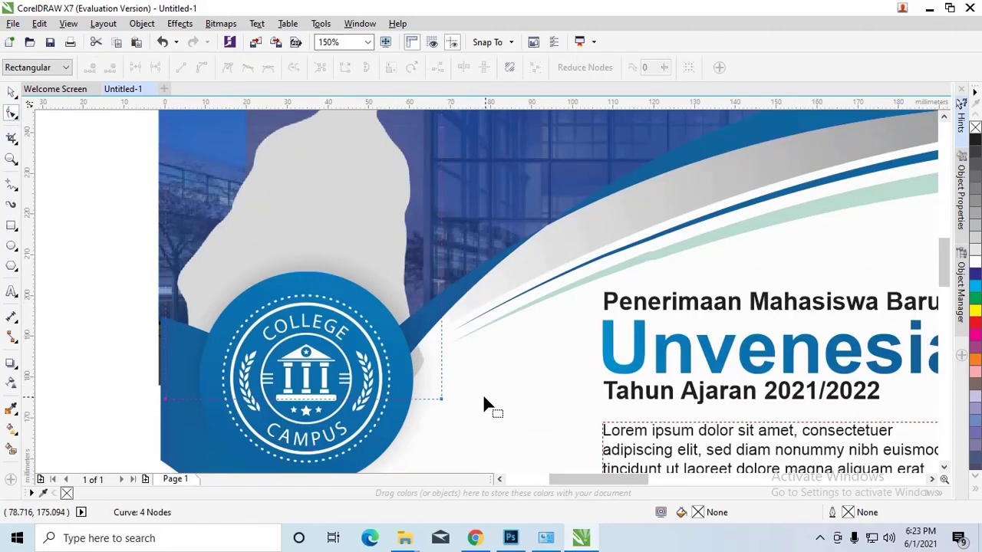
double_click(441, 293)
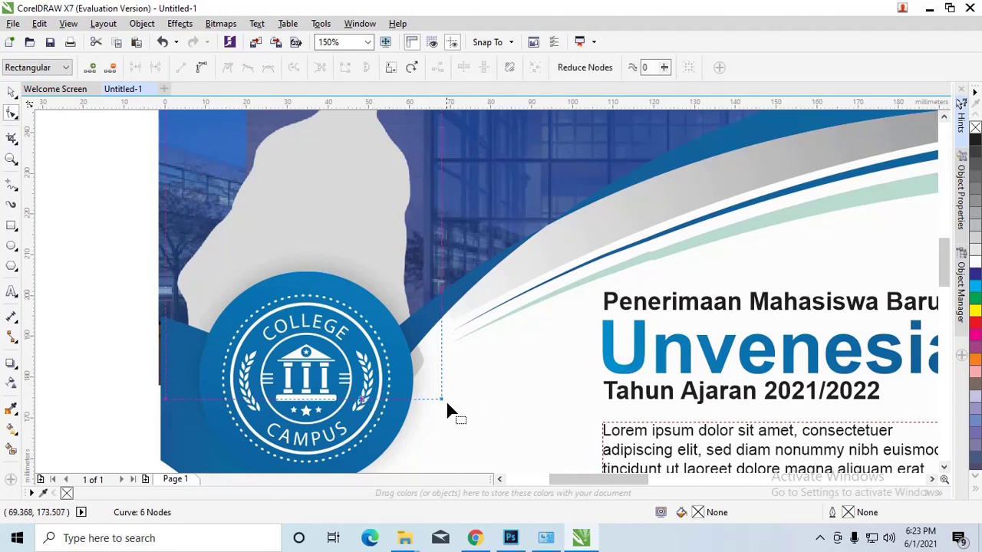
drag(441, 400, 405, 341)
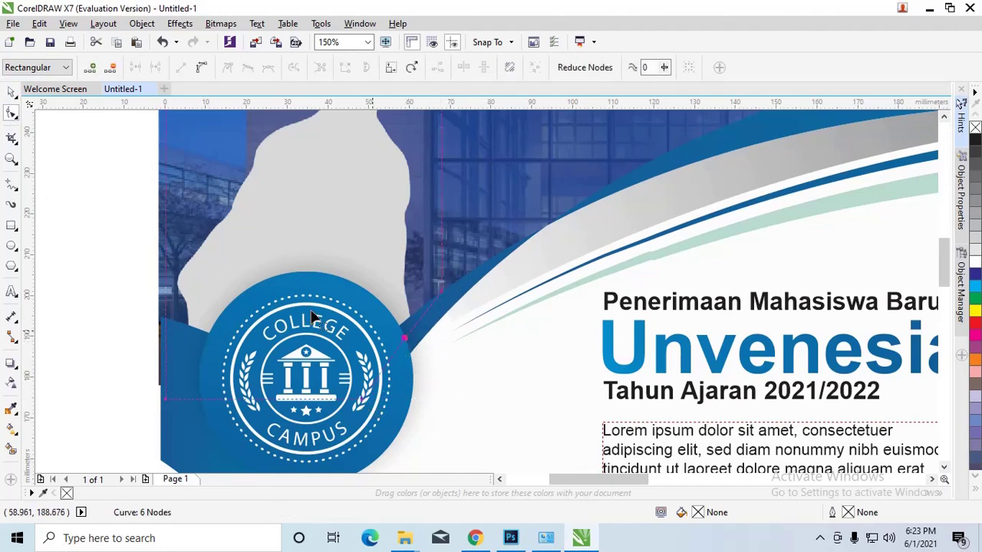
Deselect the reshaped photo and zoom out to check the poster.
click(10, 94)
click(76, 222)
scroll(76, 223, down, 1)
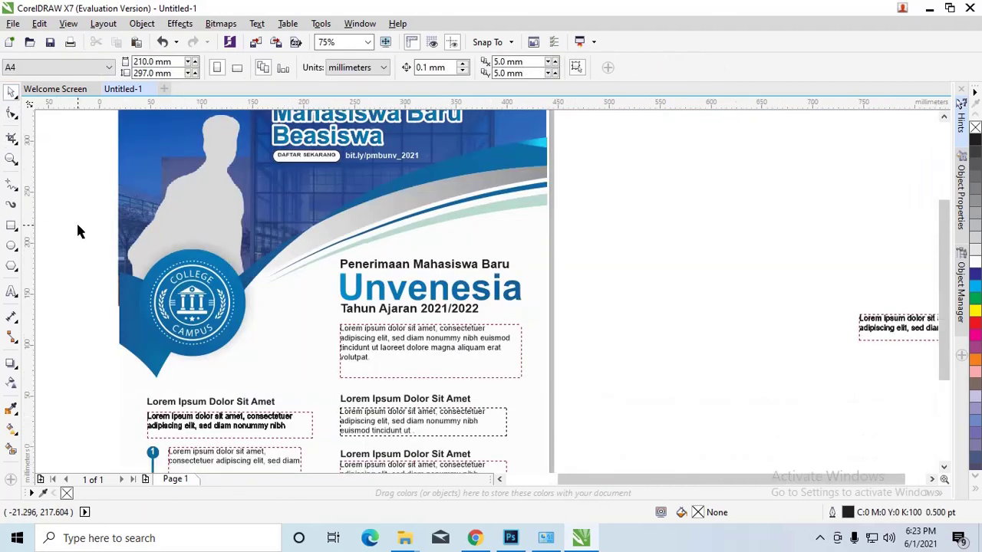
scroll(77, 230, down, 1)
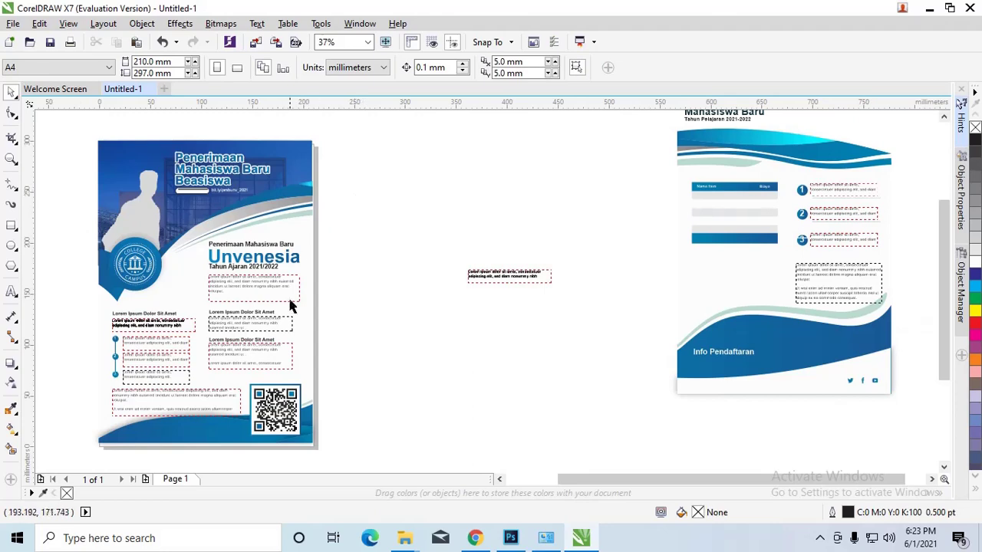
click(276, 410)
scroll(276, 411, up, 1)
scroll(285, 384, up, 1)
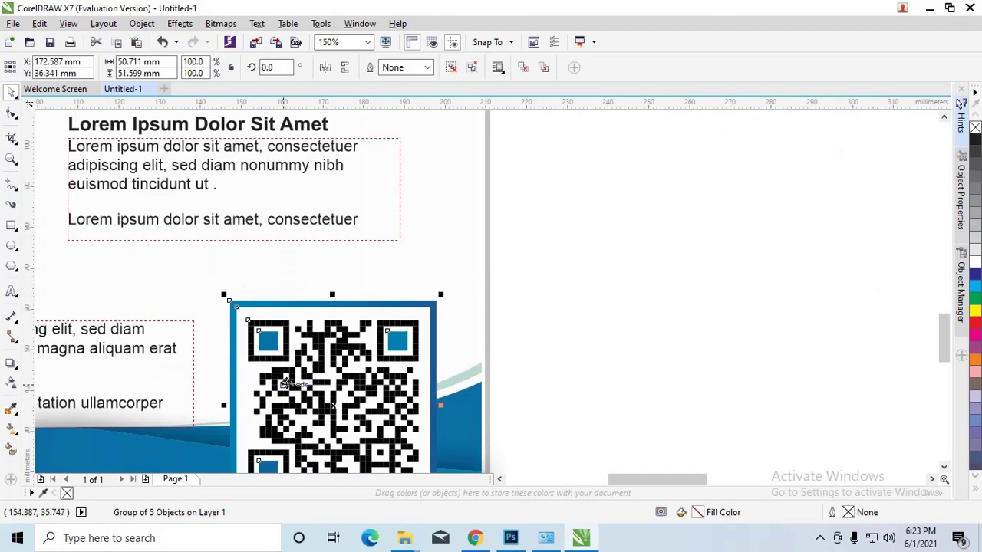
scroll(286, 382, down, 2)
Zoom into the header and select the DAFTAR SEKARANG button shape beneath its label.
scroll(303, 303, down, 1)
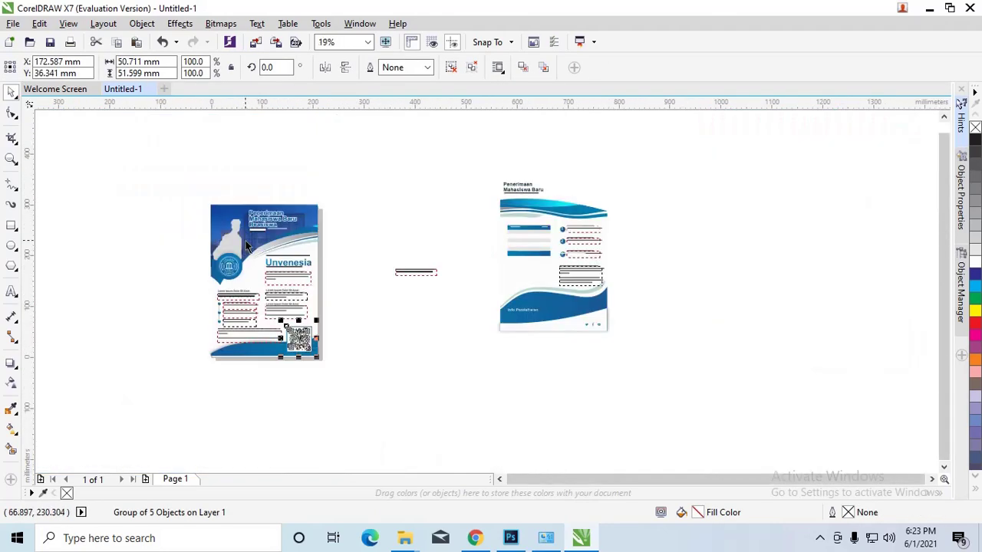
key(z)
drag(370, 265, 209, 204)
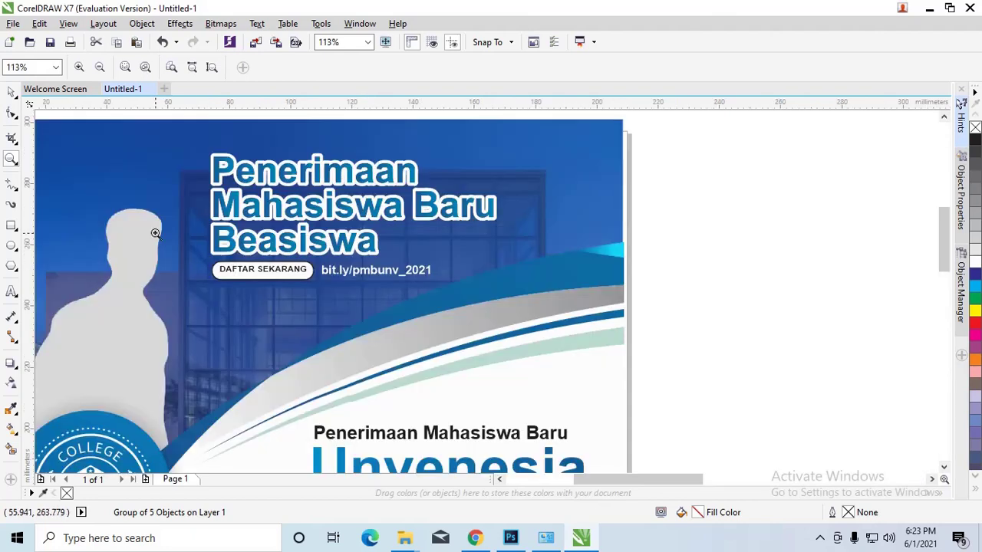
click(12, 91)
click(297, 278)
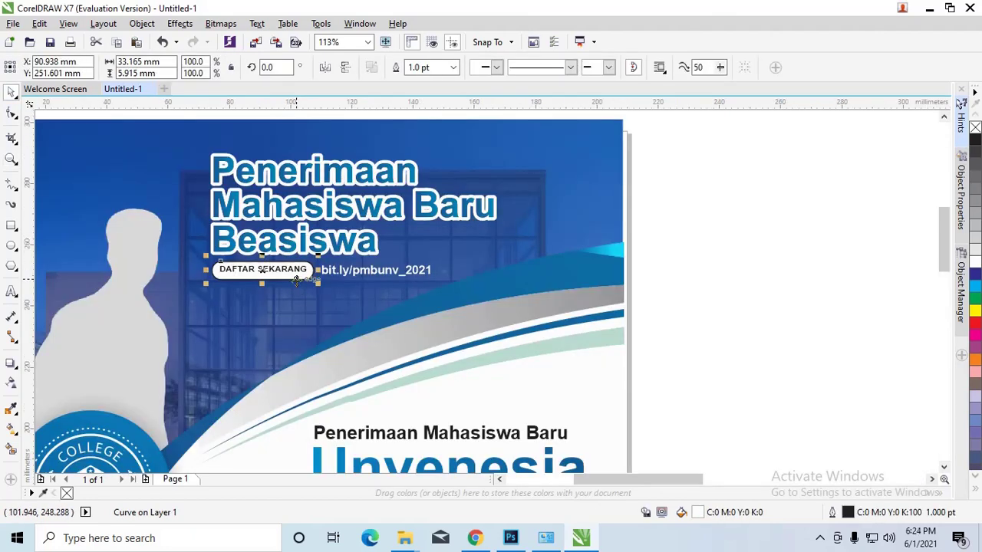
scroll(548, 287, down, 1)
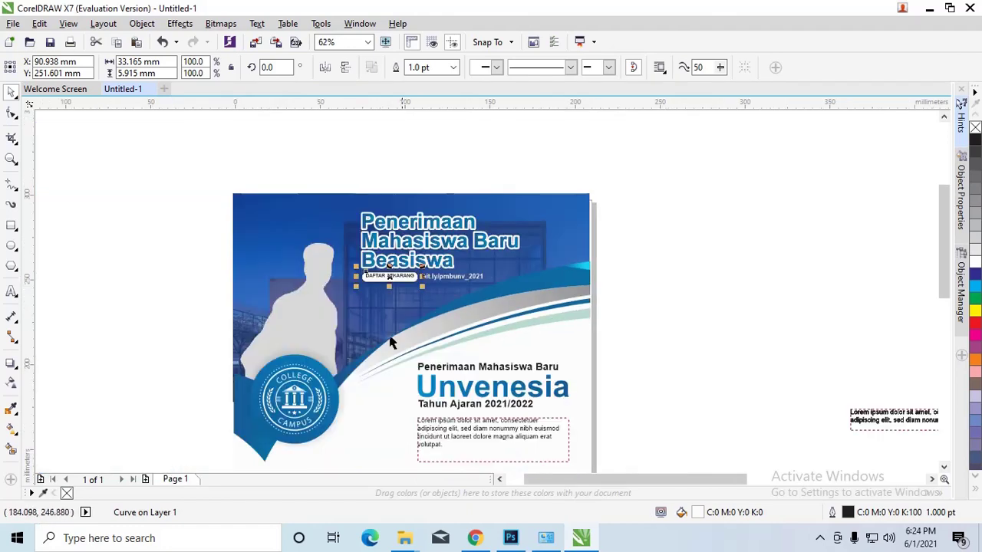
scroll(366, 305, up, 1)
click(393, 260)
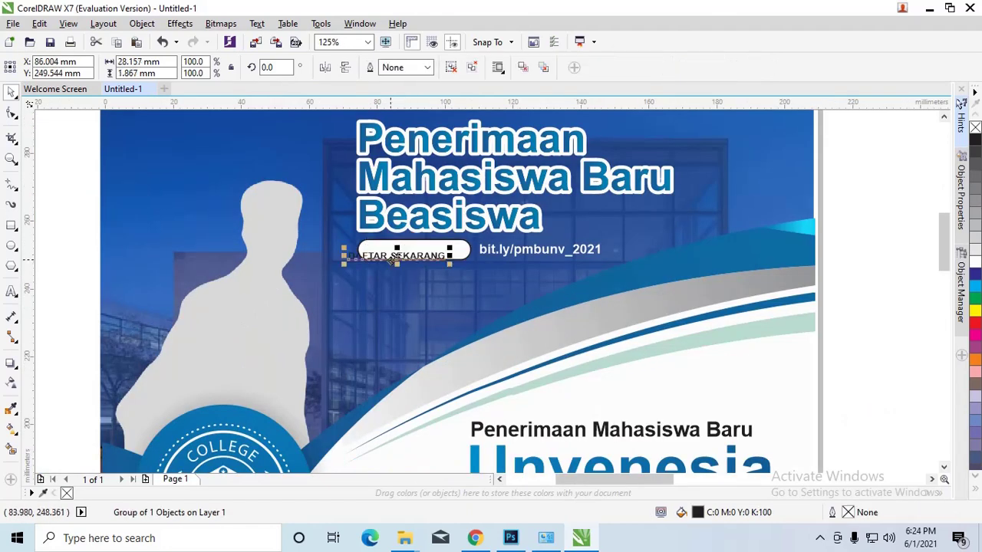
mouse_move(393, 259)
mouse_down()
mouse_move(500, 251)
mouse_move(394, 251)
mouse_up()
click(393, 250)
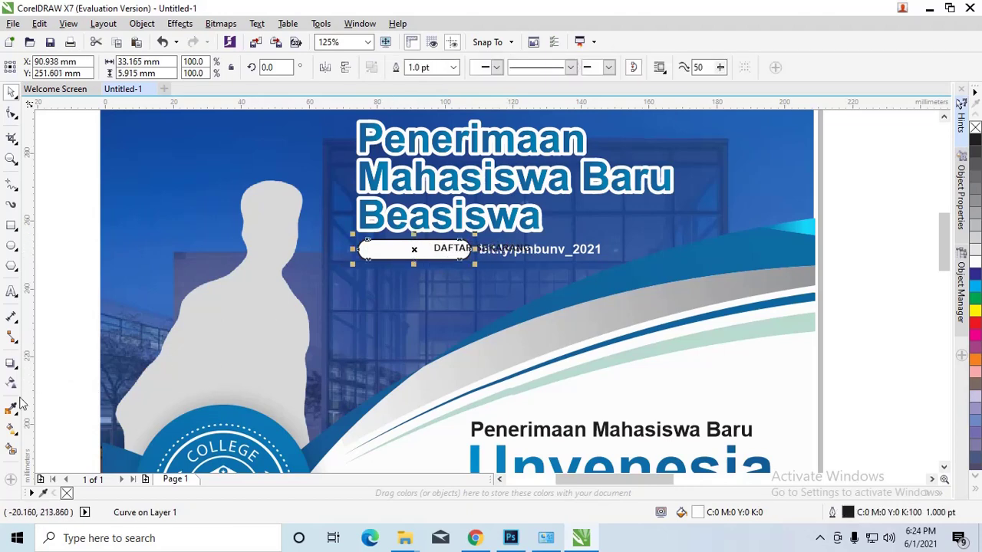
Copy the blue gradient fill onto the button and remove its outline.
click(12, 428)
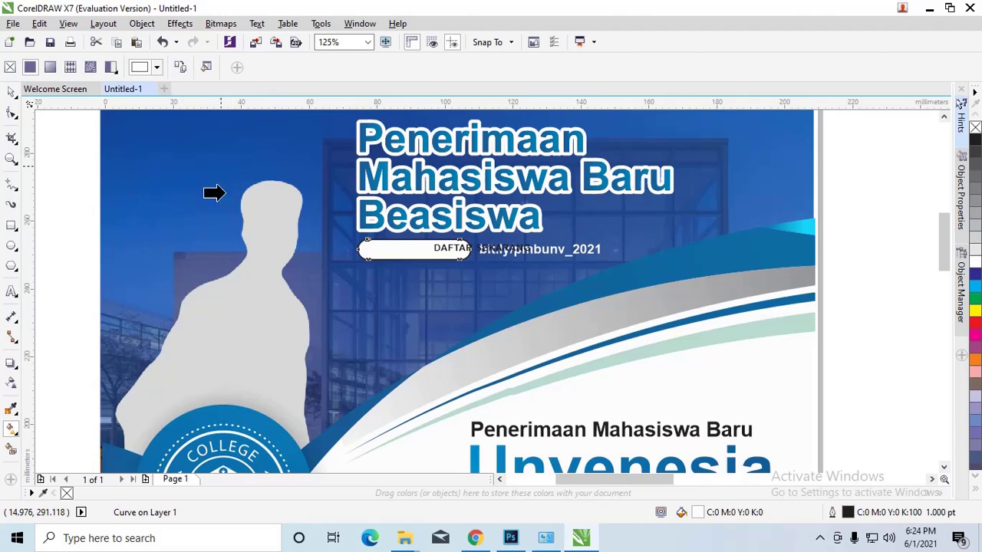
click(182, 68)
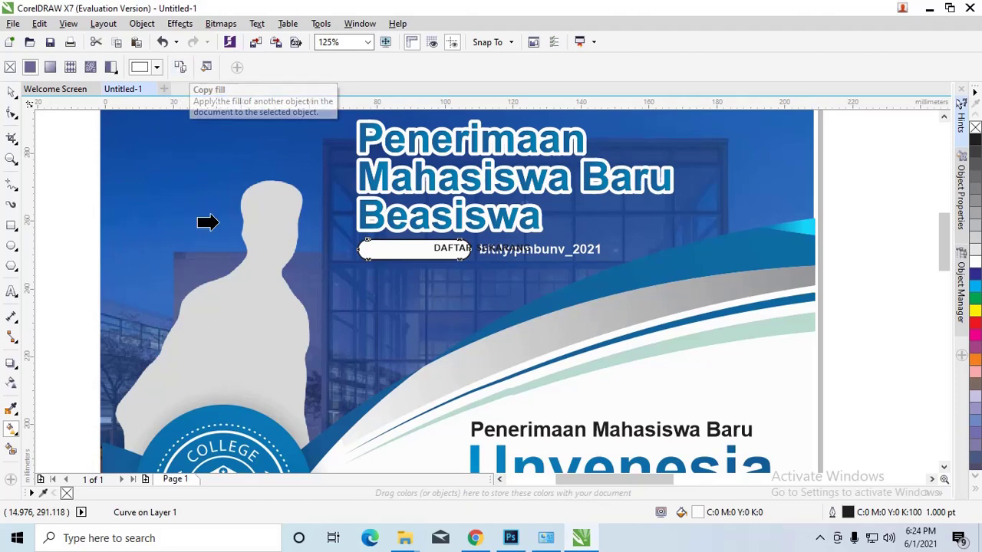
click(234, 409)
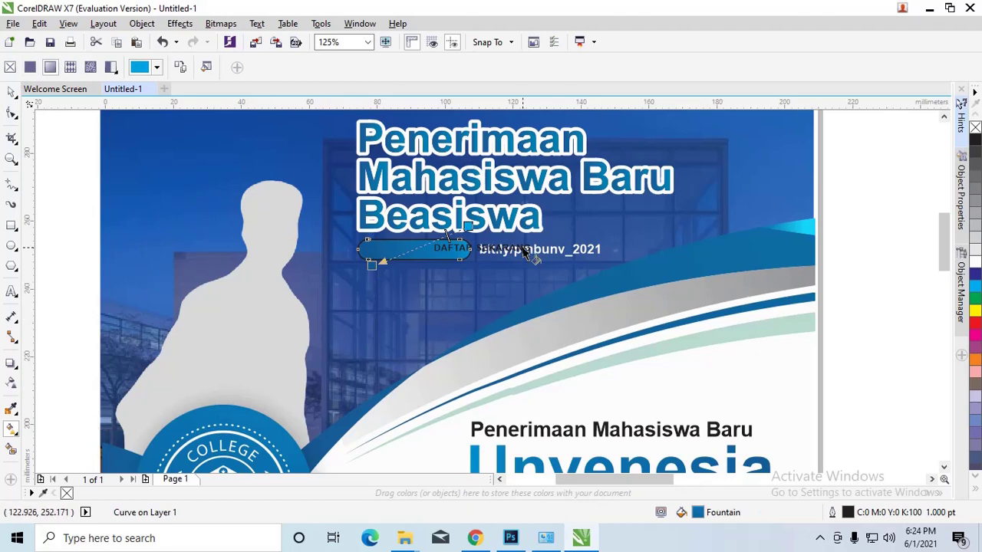
right_click(975, 127)
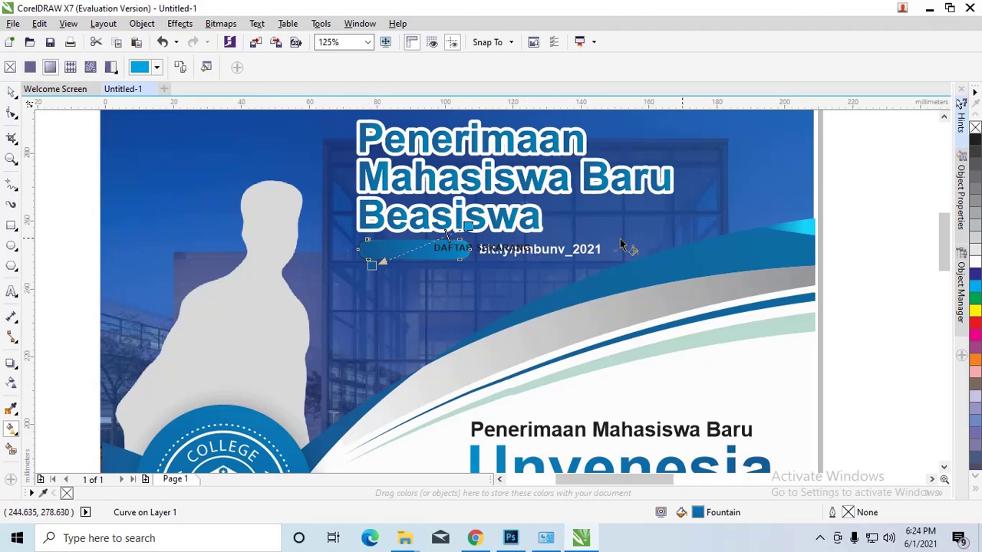
click(10, 93)
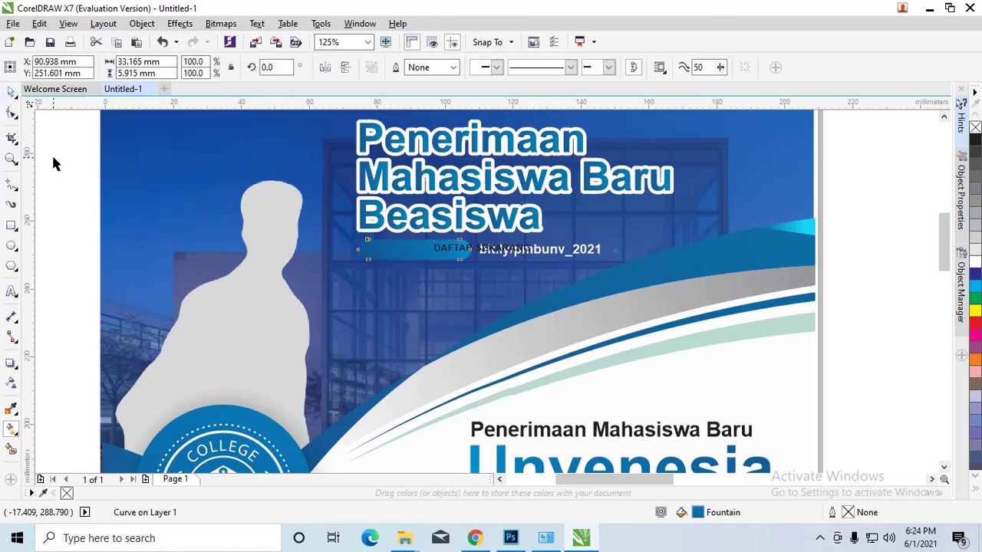
Make the DAFTAR SEKARANG label white and nudge it down onto the button.
click(430, 245)
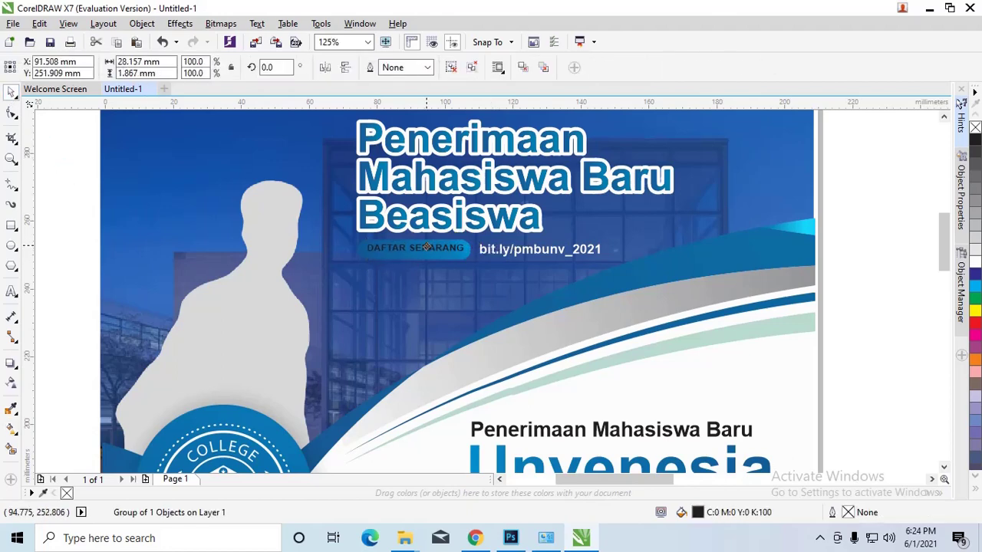
click(975, 263)
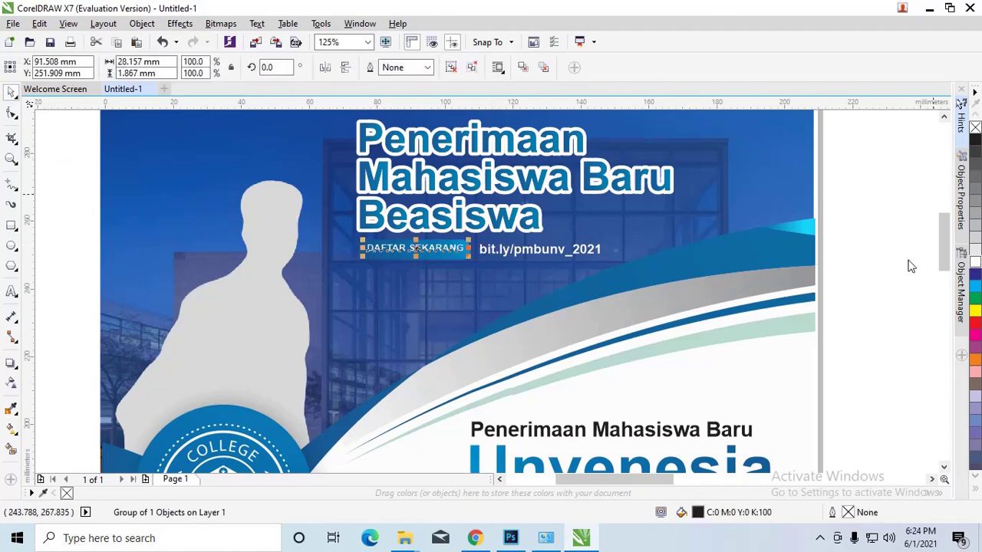
click(10, 291)
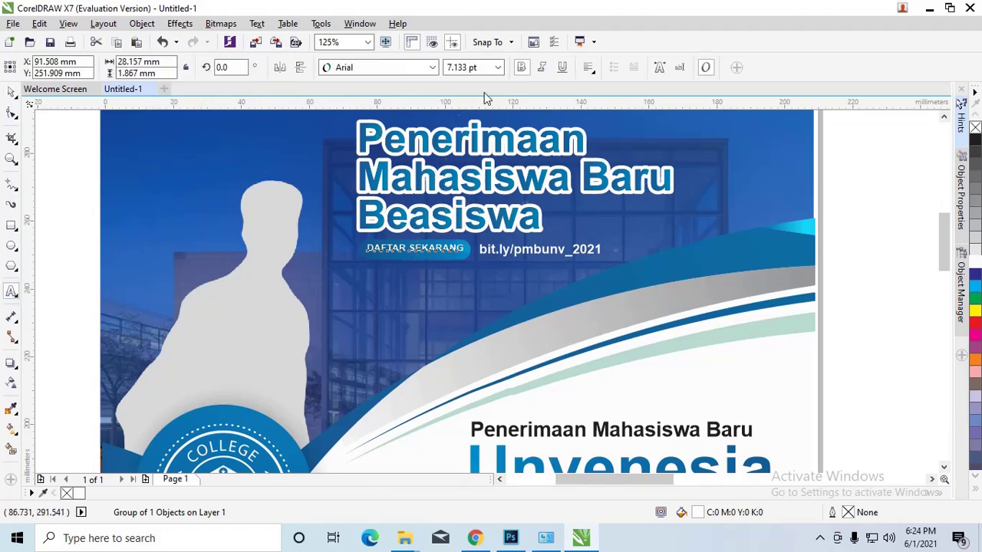
drag(367, 249, 465, 249)
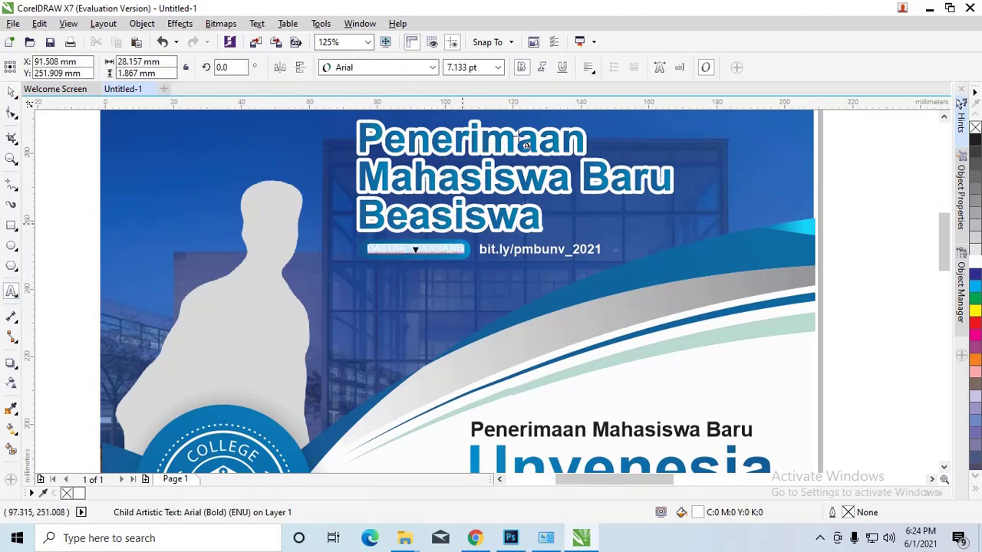
click(10, 91)
key(Down)
key(Down)
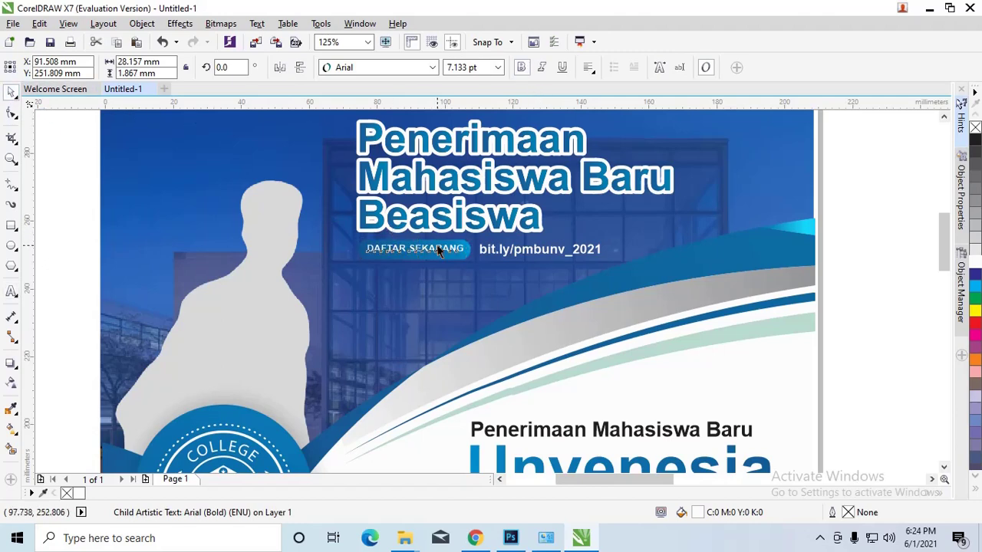
key(Down)
key(Down)
key(Down)
key(Down)
scroll(410, 240, down, 1)
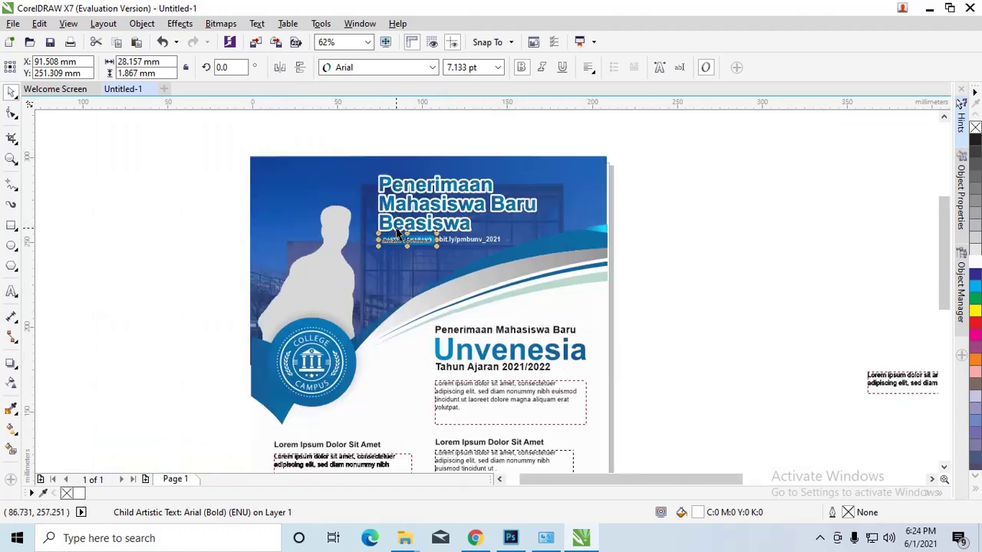
click(471, 388)
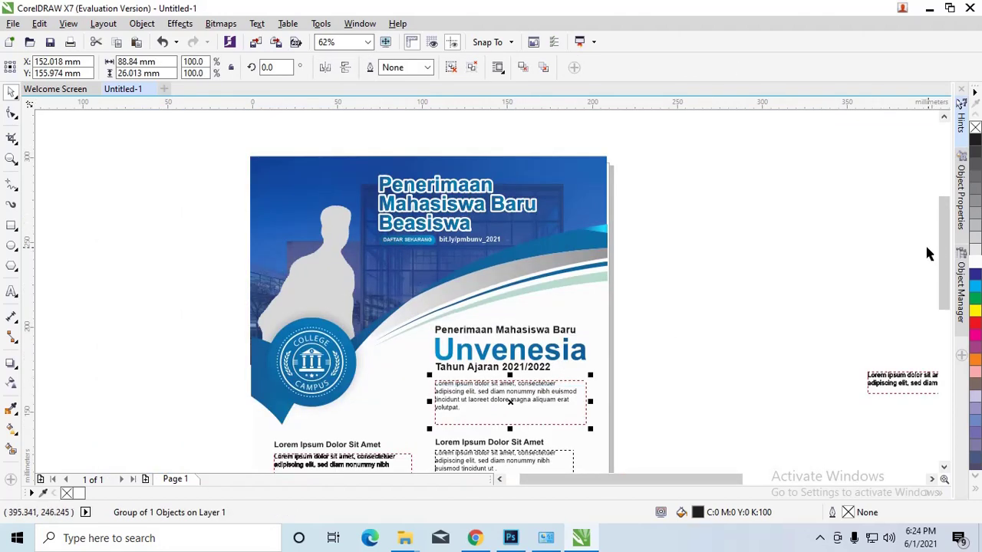
drag(943, 250, 936, 280)
click(338, 359)
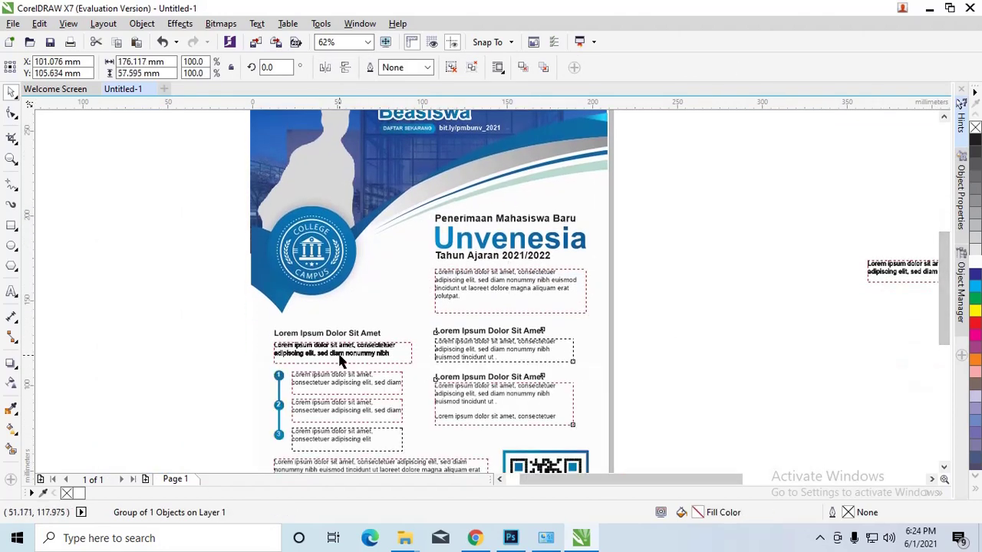
scroll(339, 360, up, 1)
scroll(333, 349, down, 1)
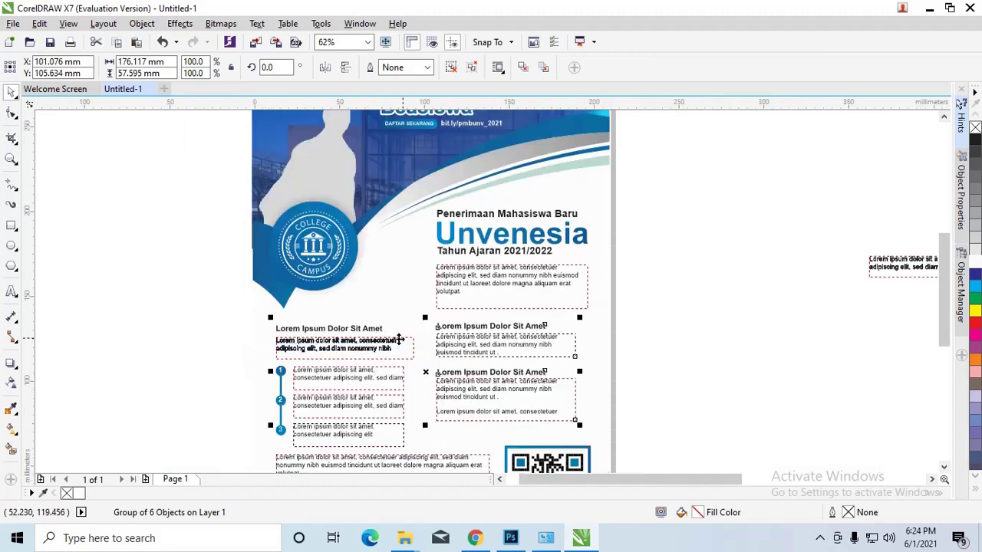
drag(944, 292, 944, 311)
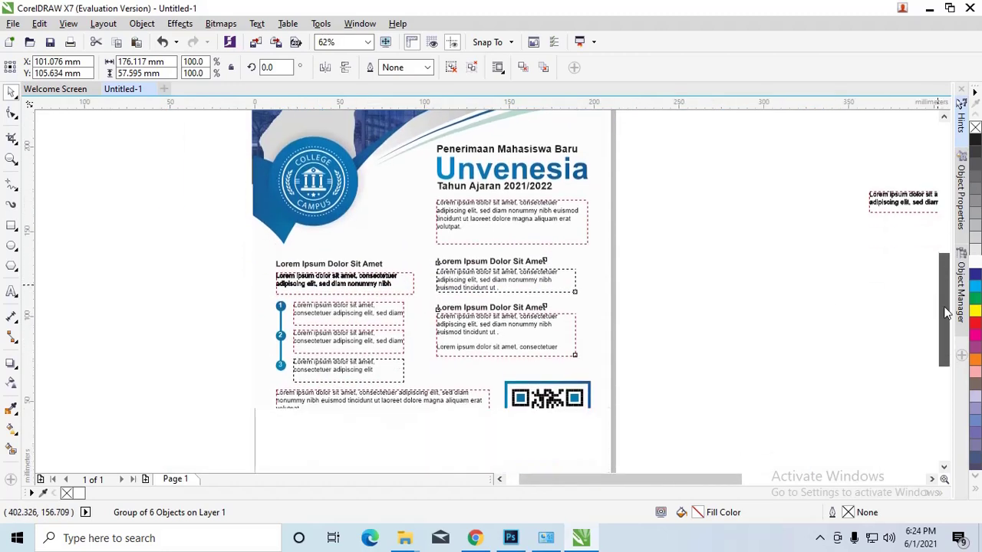
scroll(492, 320, down, 2)
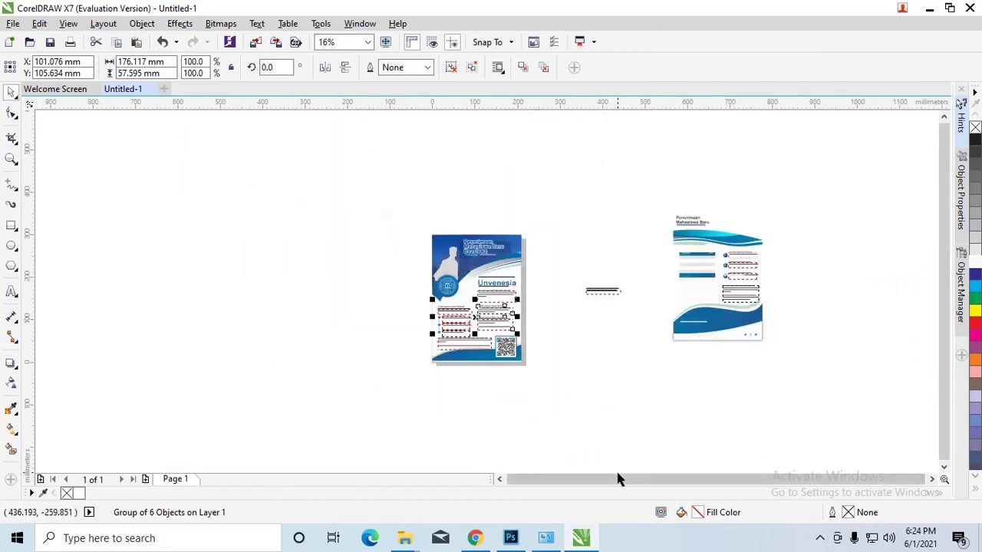
key(z)
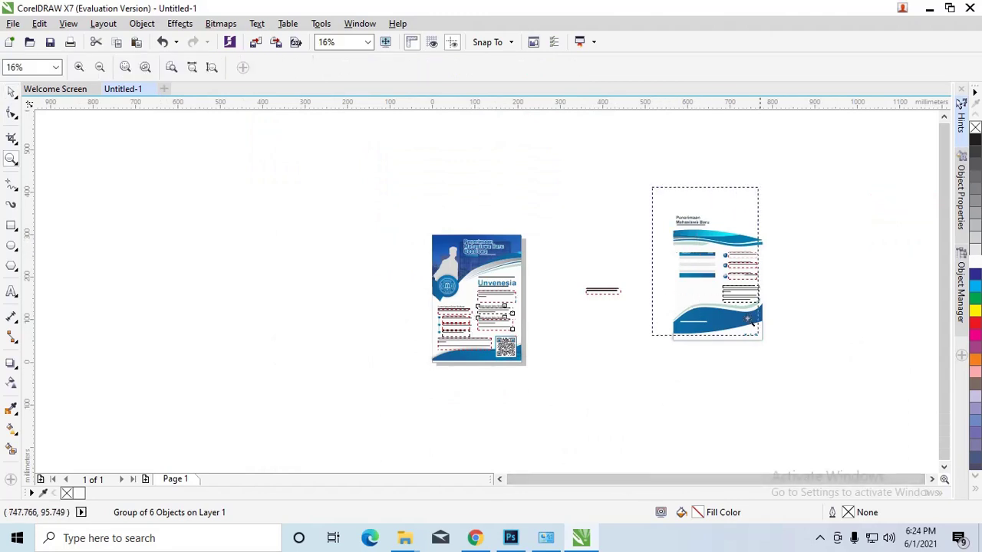
drag(798, 386, 653, 191)
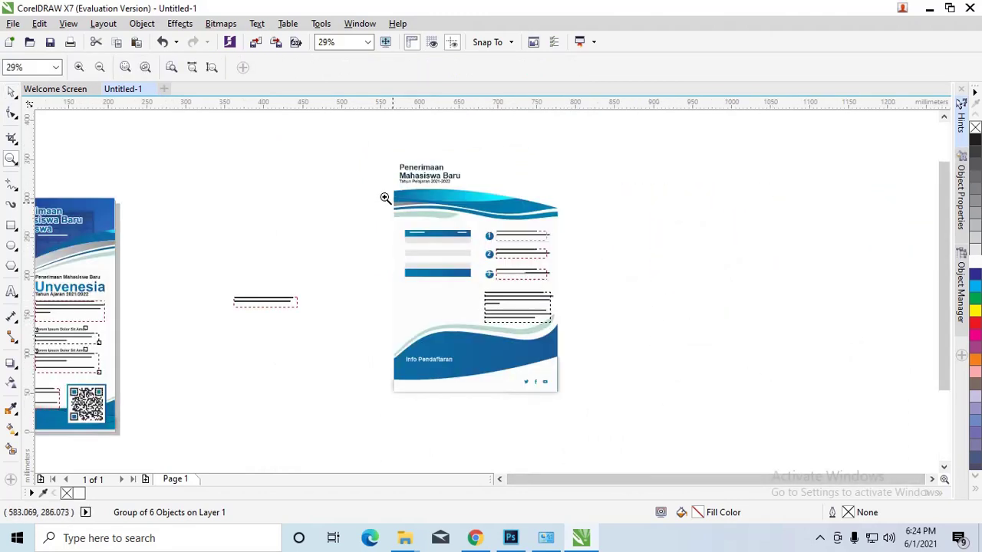
drag(386, 198, 591, 310)
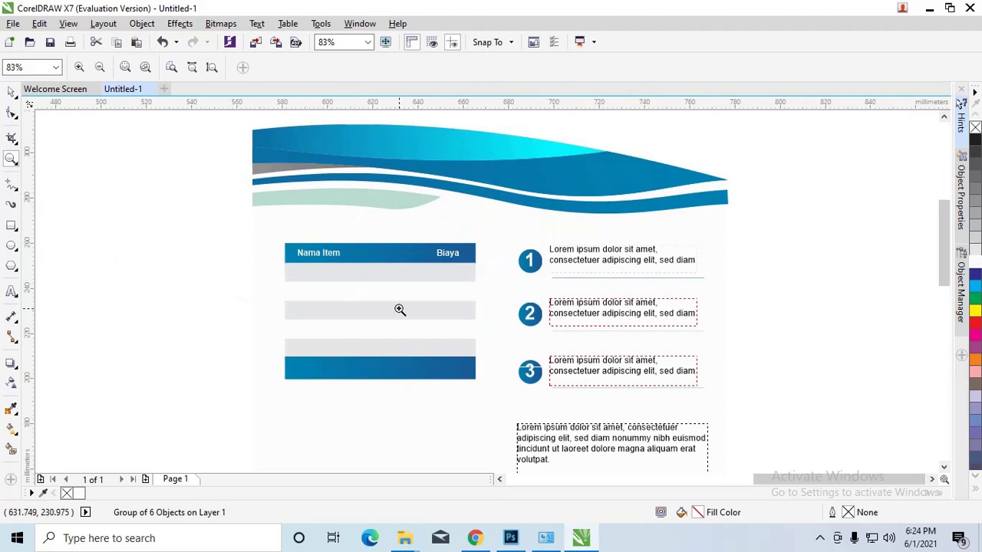
scroll(405, 308, down, 2)
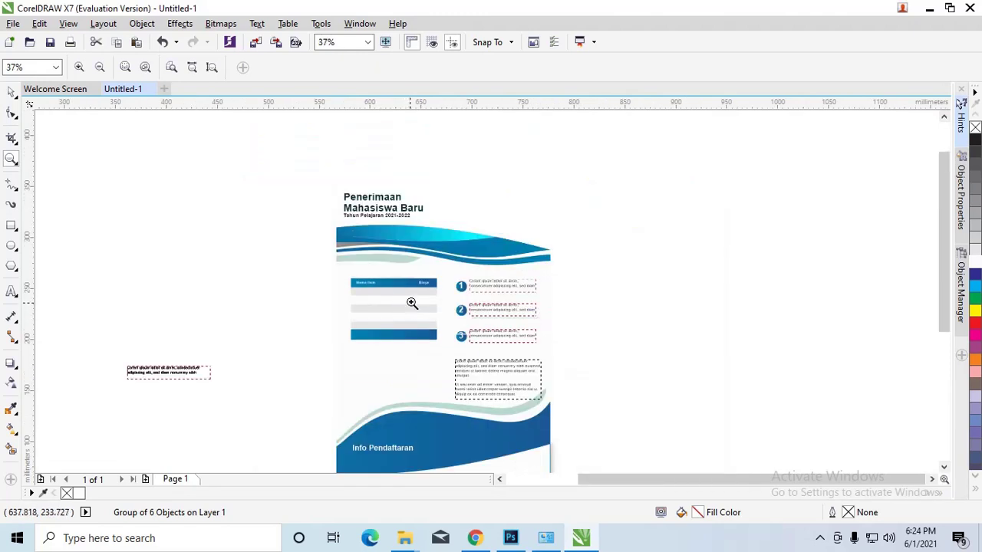
scroll(456, 298, down, 1)
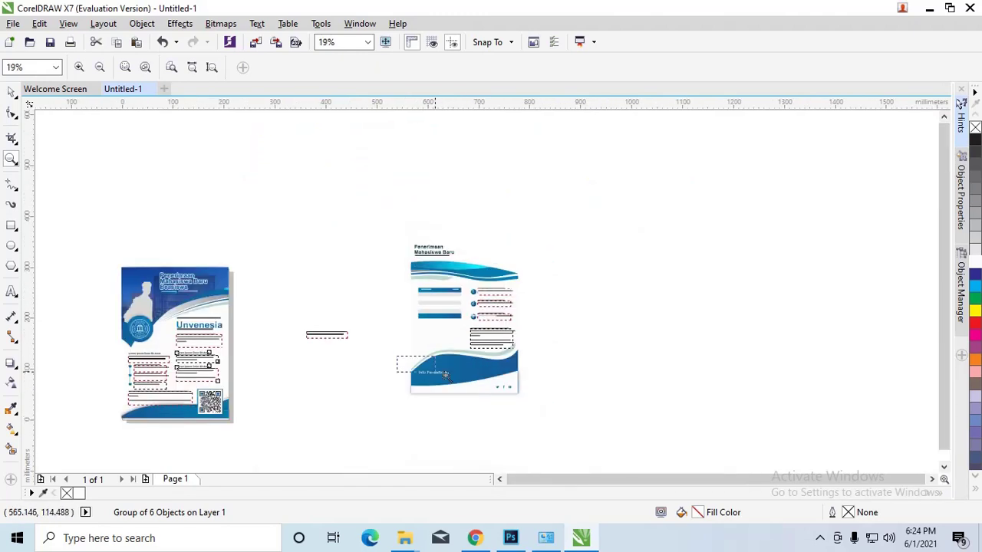
drag(445, 374, 601, 409)
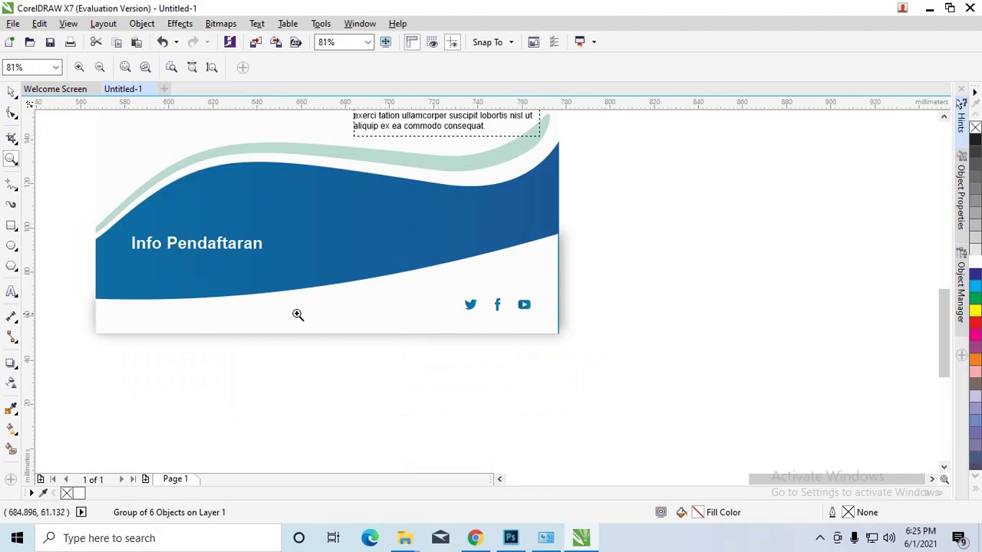
scroll(452, 313, down, 1)
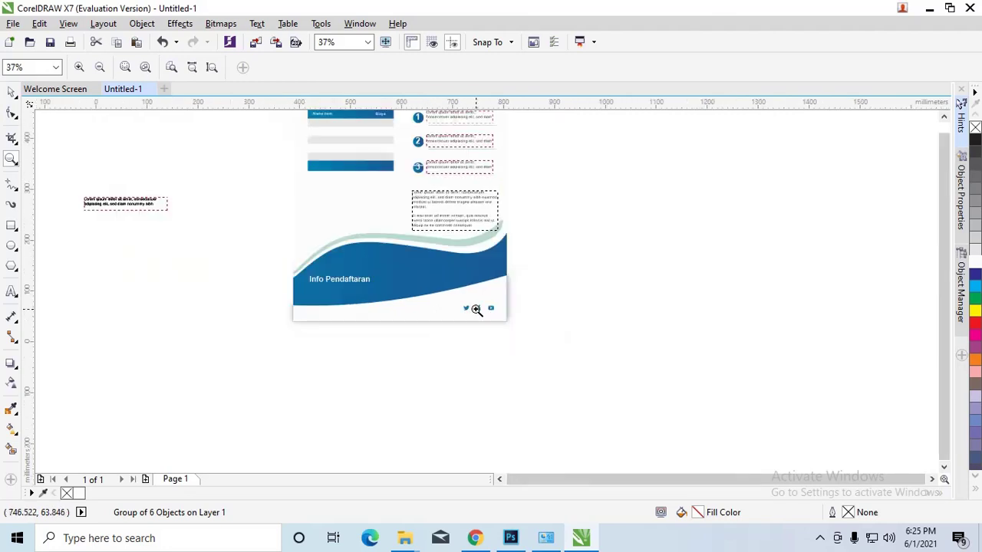
scroll(468, 309, down, 1)
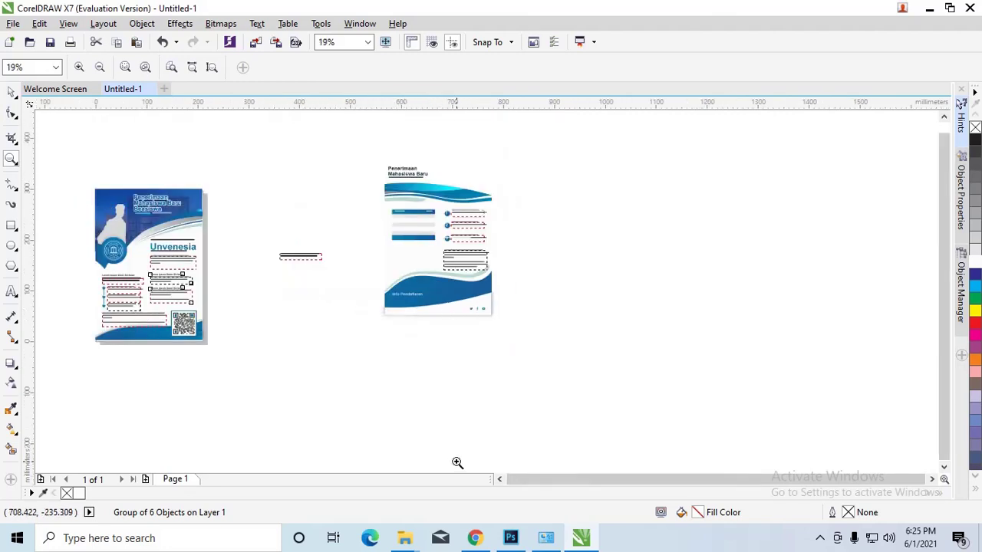
mouse_move(404, 538)
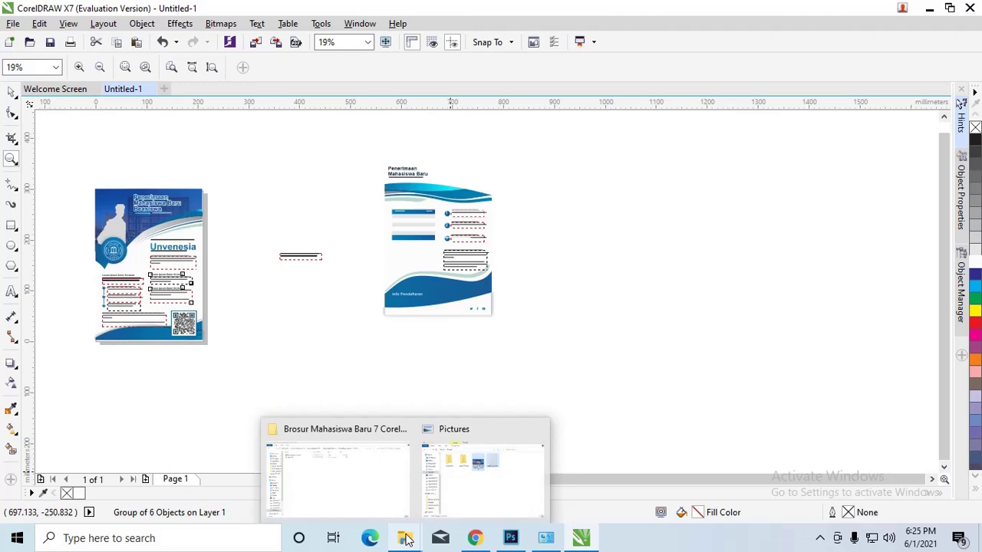
Open the Brosur Mahasiswa Baru 7 AI file in Adobe Illustrator CC 2018.
click(370, 472)
key(alt+Up)
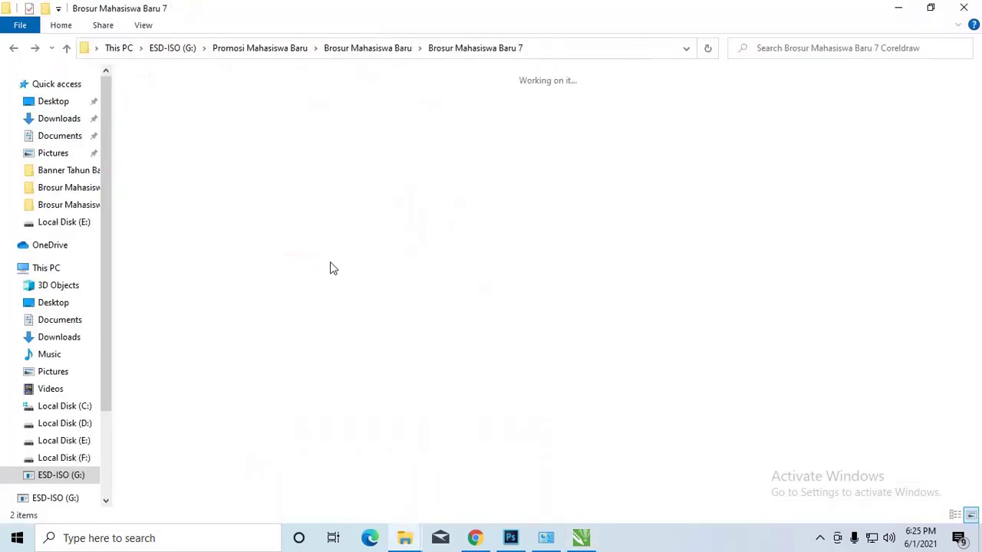
double_click(302, 127)
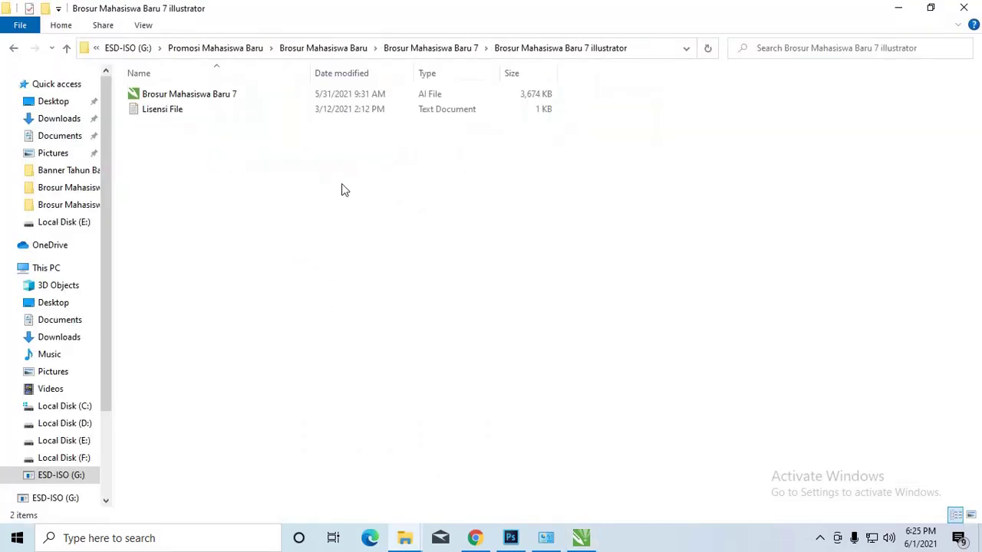
click(184, 98)
right_click(184, 98)
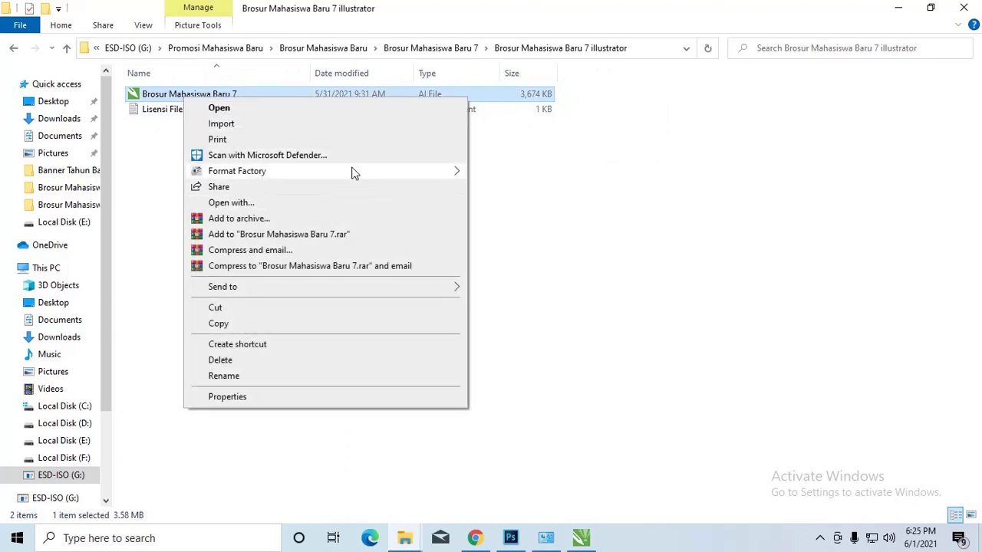
mouse_move(237, 171)
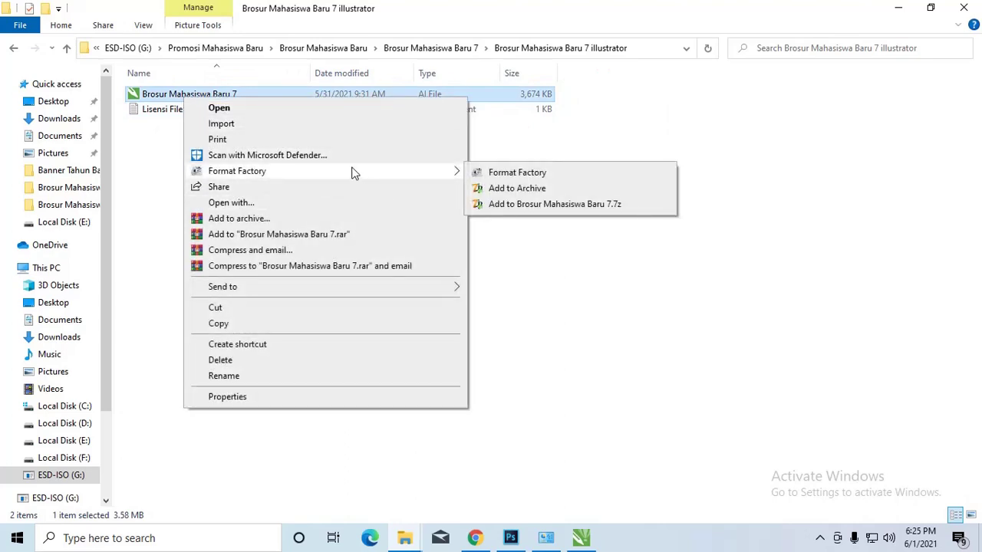
click(346, 203)
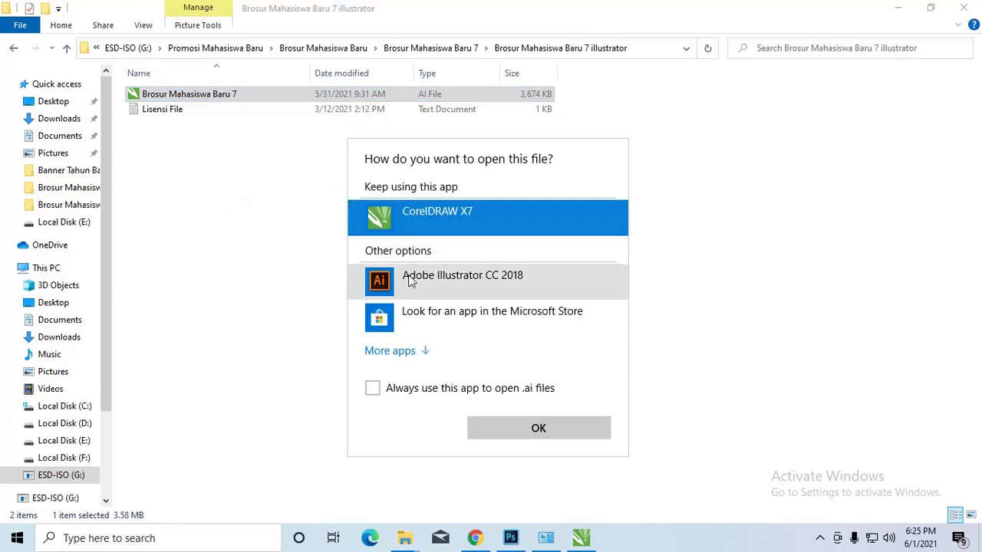
click(410, 283)
click(538, 442)
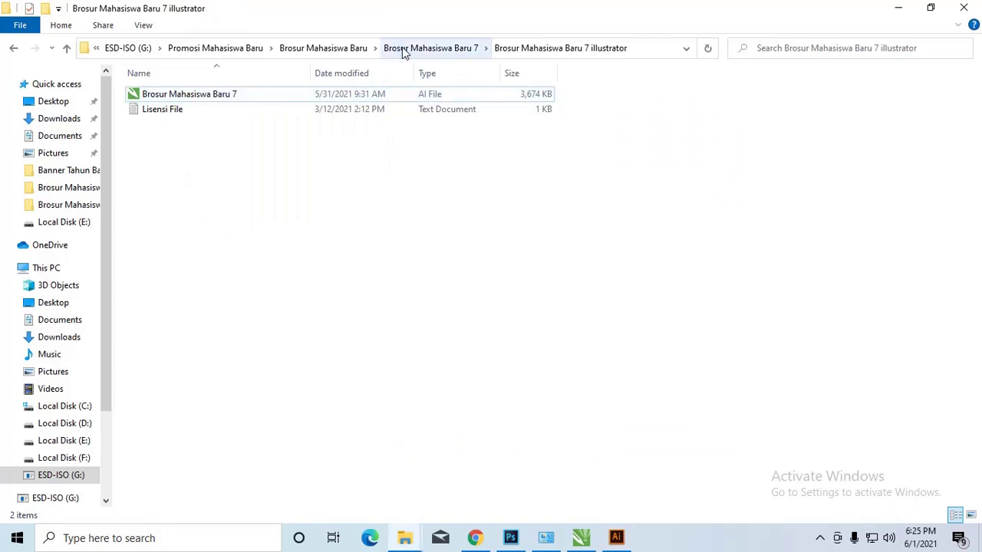
Open the Brosur Mahasiswa Baru 7 Photoshop folder and select Brosur Mahasiswa Baru 7-01.
click(402, 49)
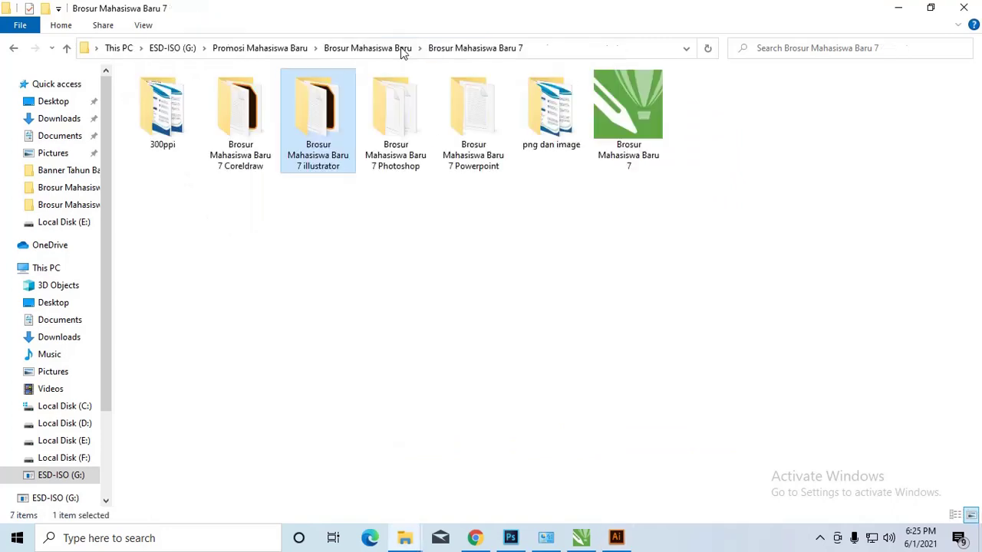
double_click(396, 114)
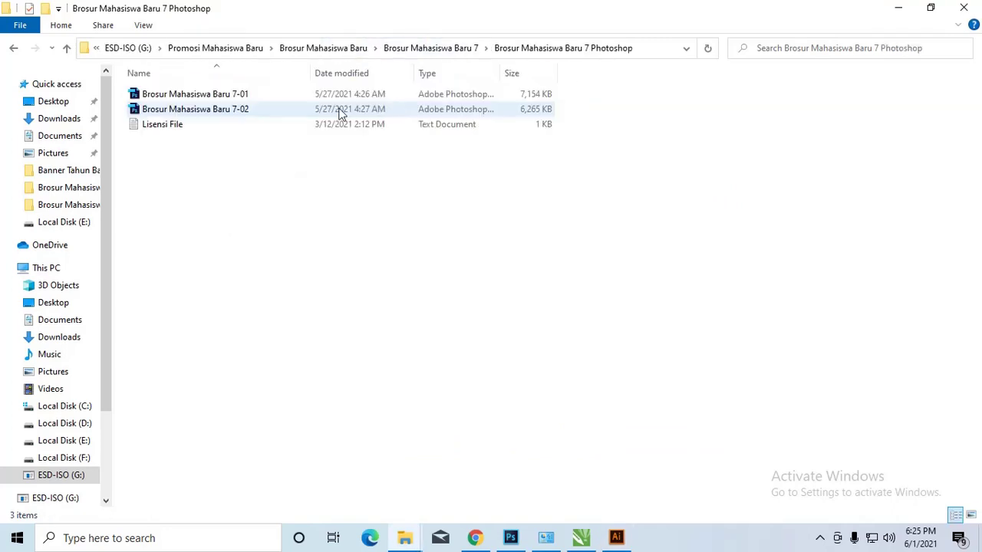
click(209, 96)
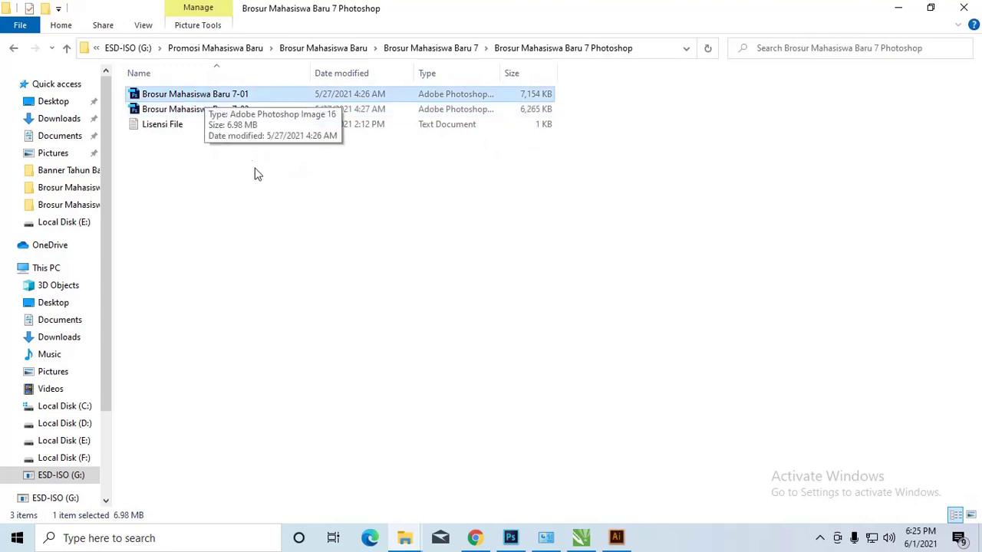
Show Brosur Mahasiswa Baru 7-01.psd in Photoshop, trying and undoing a background nudge.
click(510, 538)
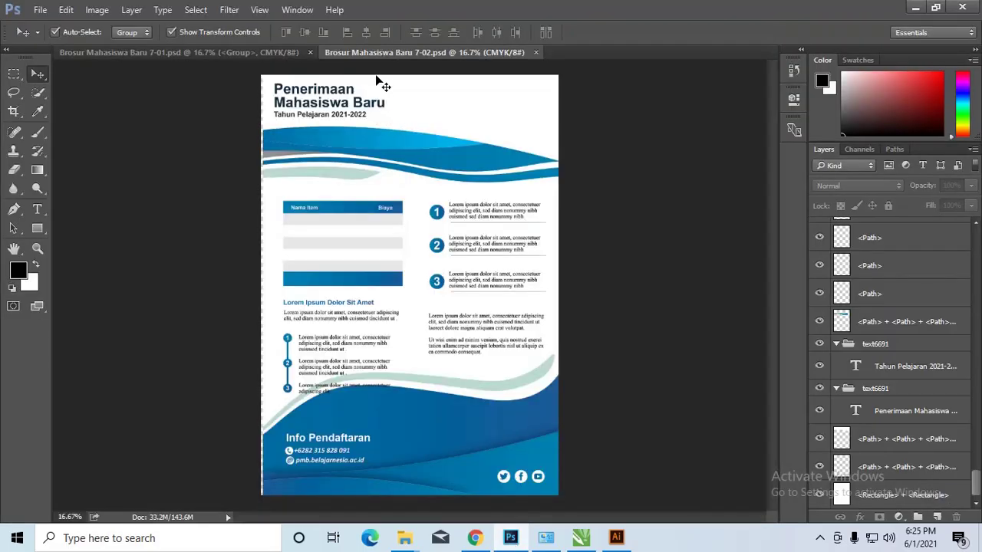
click(206, 54)
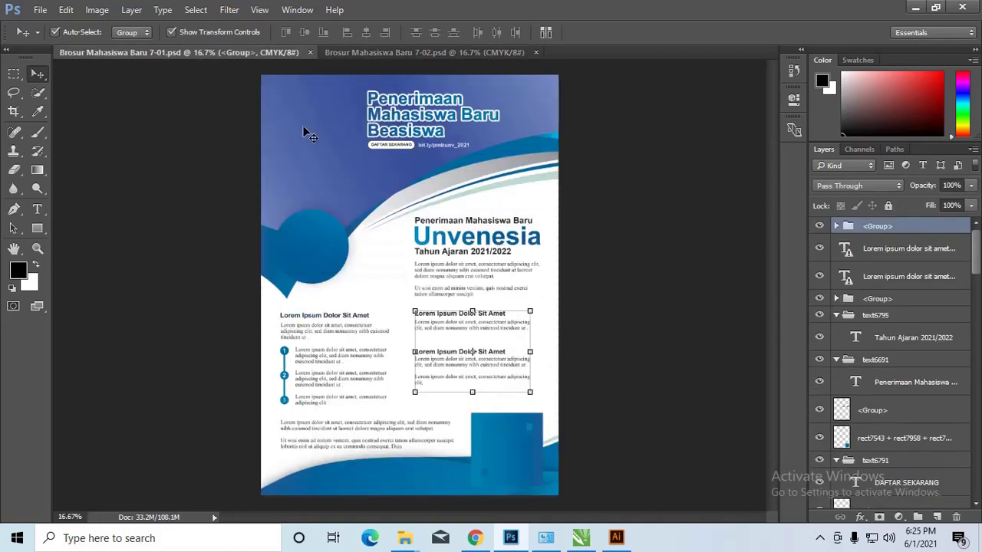
drag(307, 135, 298, 134)
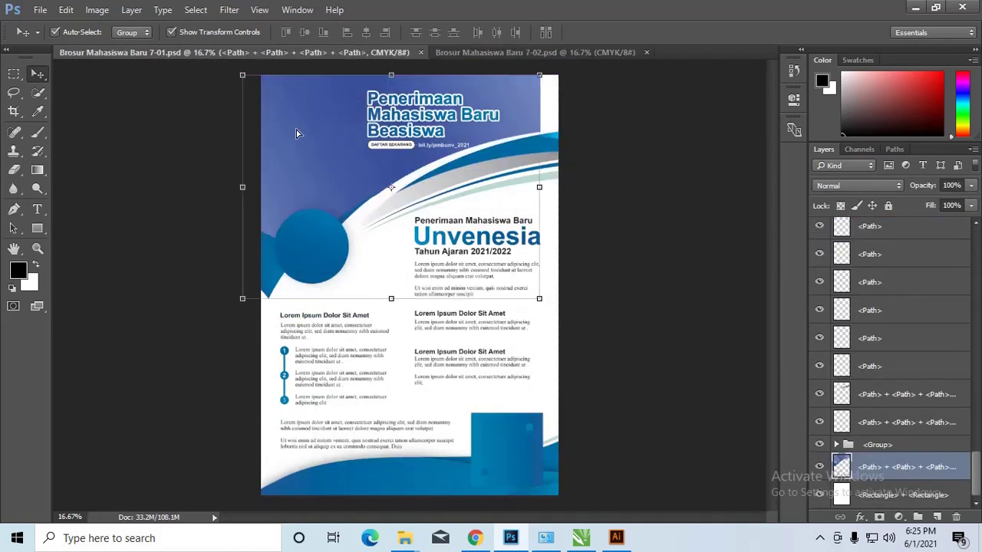
key(ctrl+z)
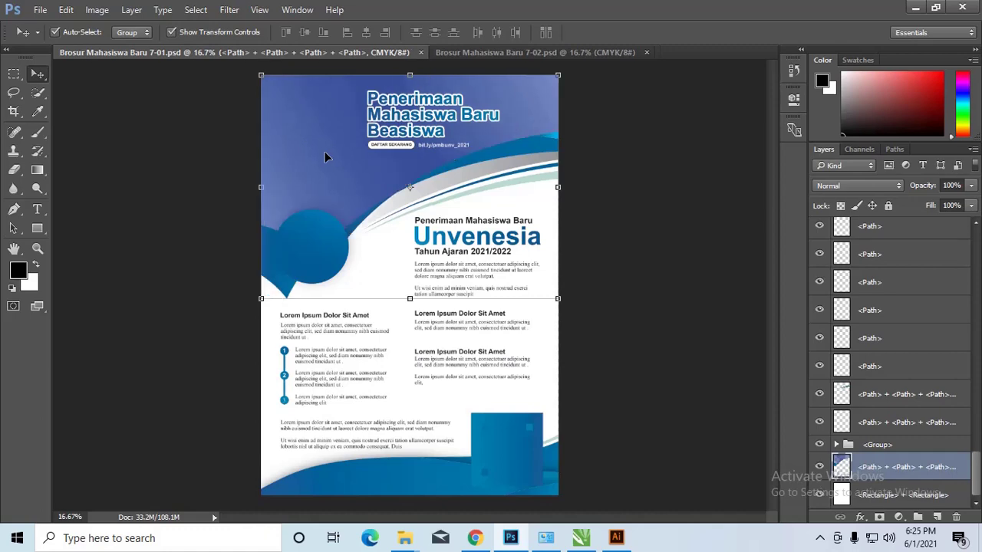
key(alt+Tab)
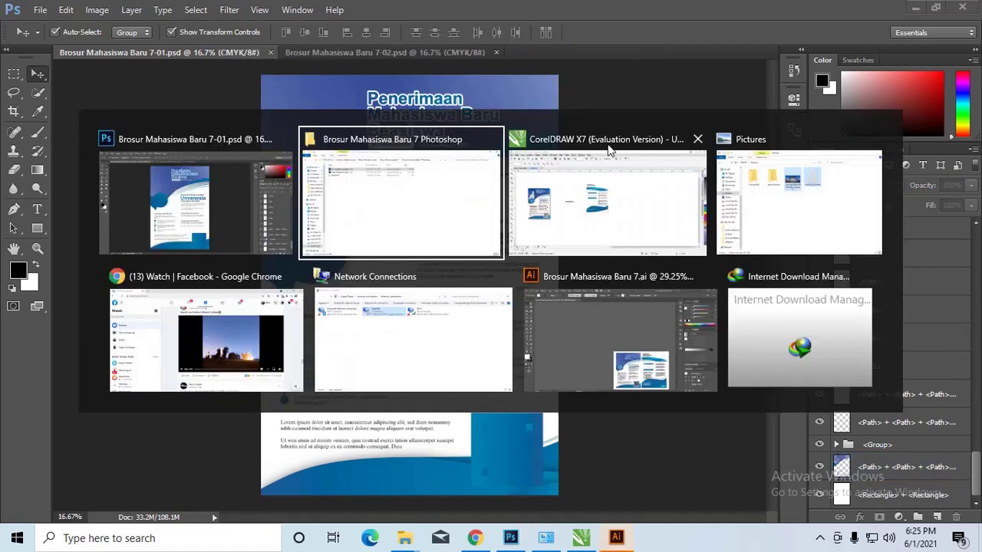
Drag the model png Siluet and building photo from Pictures onto the cover, committing the silhouette.
key(alt+Tab)
key(alt+Tab)
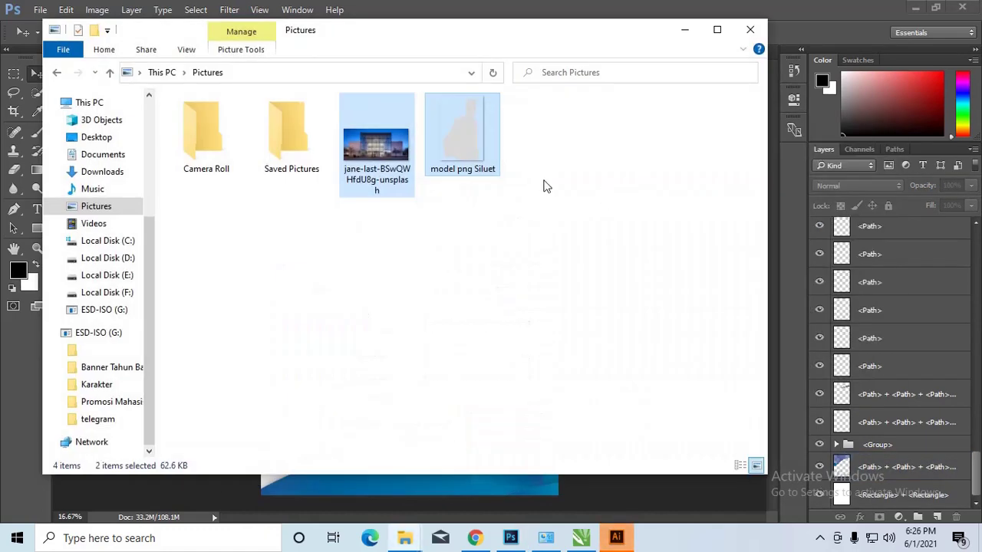
drag(449, 141, 626, 481)
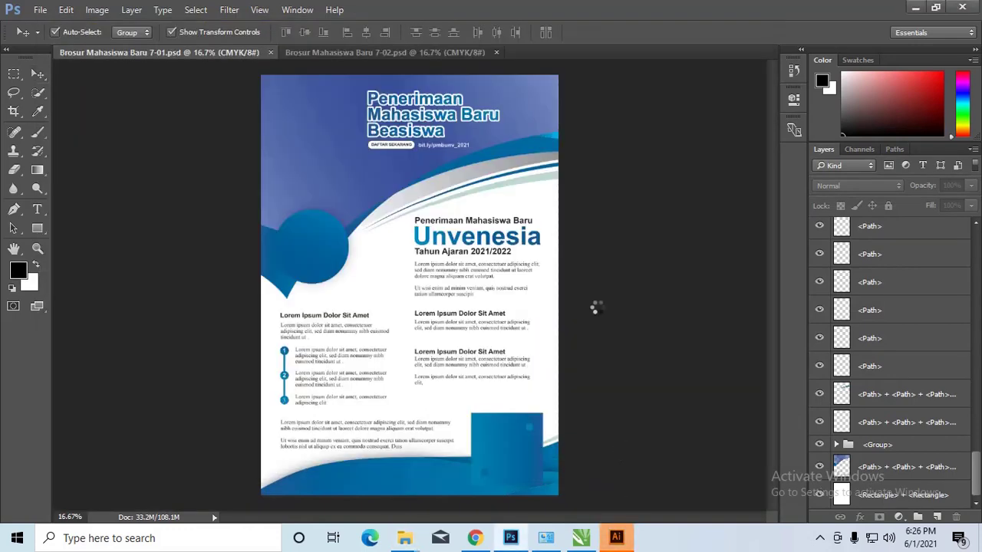
key(Return)
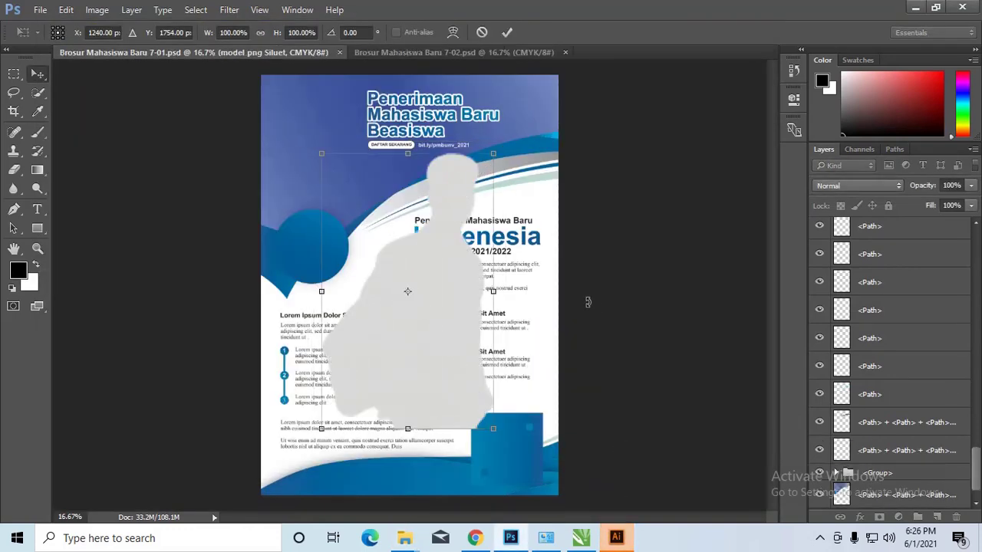
Move the building photo to the page top and enlarge it to about 123%.
key(Return)
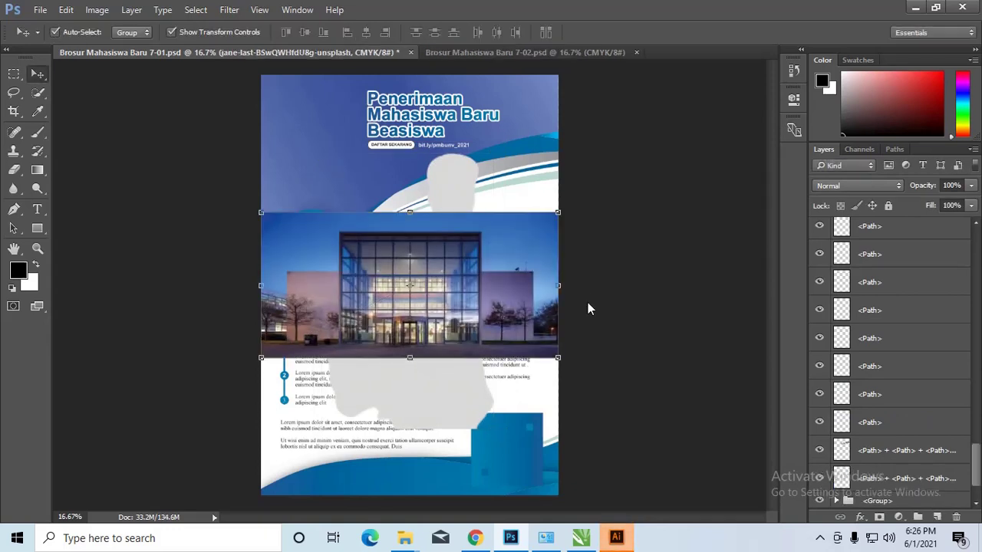
drag(465, 285, 471, 145)
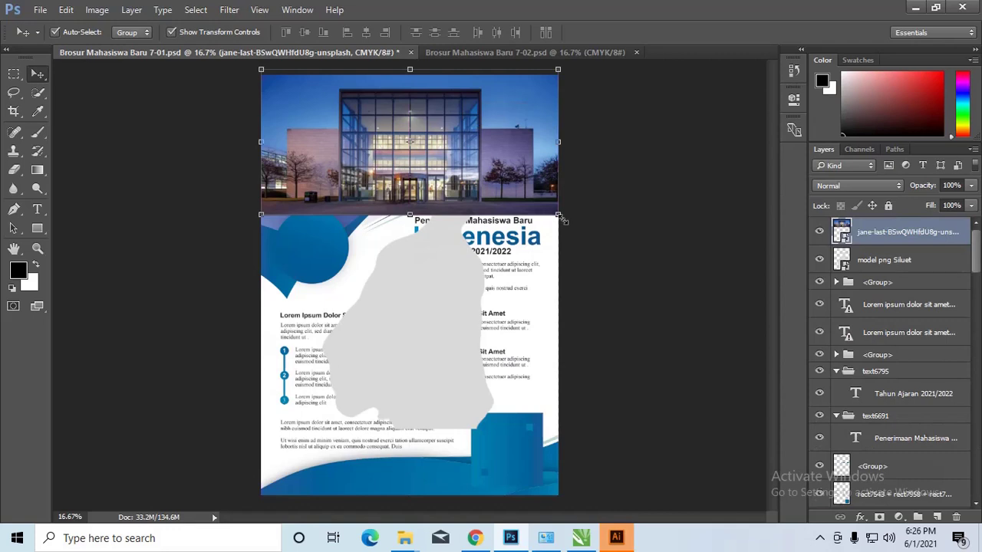
drag(563, 220, 653, 281)
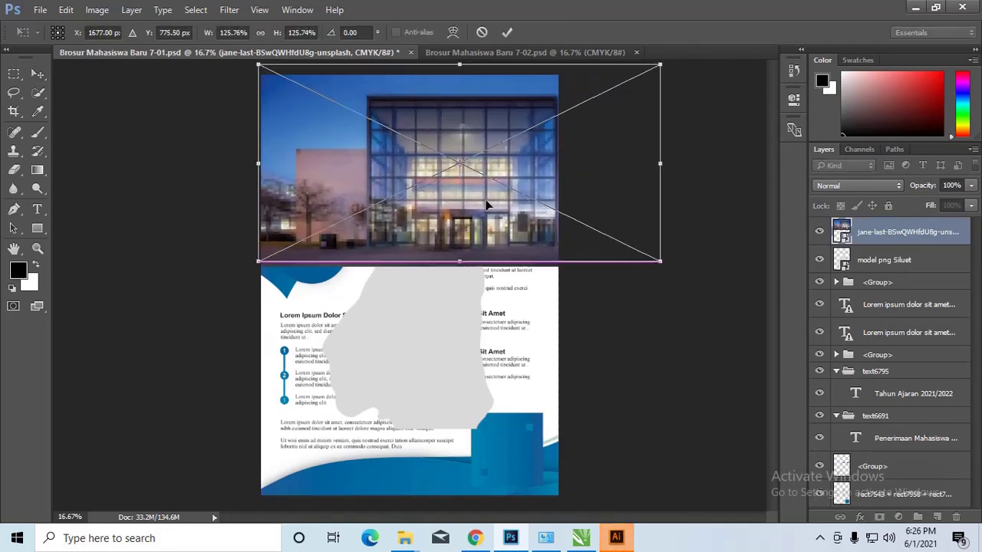
drag(487, 204, 460, 209)
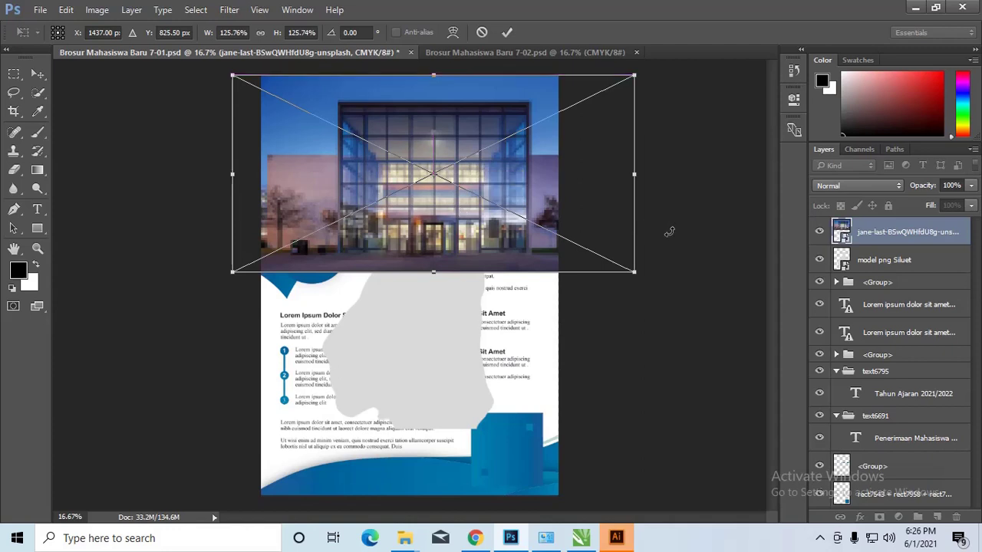
key(Return)
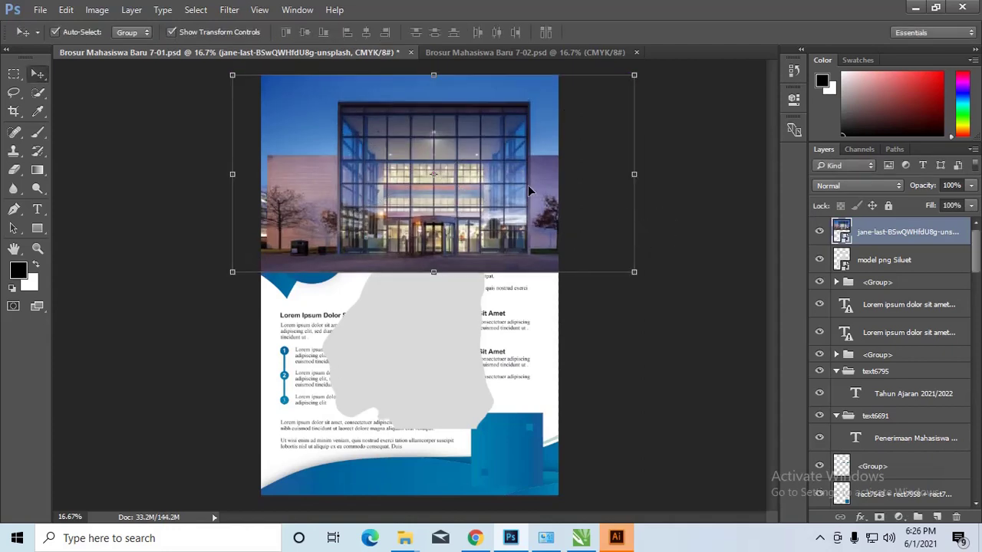
Reorder the photo layer so it sits beneath the blue header overlay.
key(ctrl)
key(ctrl)
key(ctrl+shift+bracketleft)
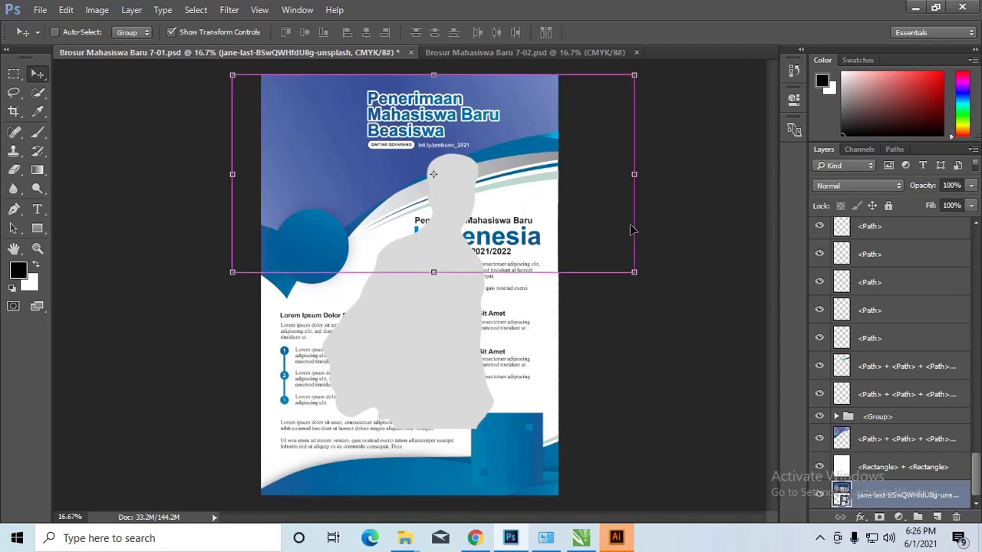
key(ctrl+bracketright)
key(ctrl+bracketright)
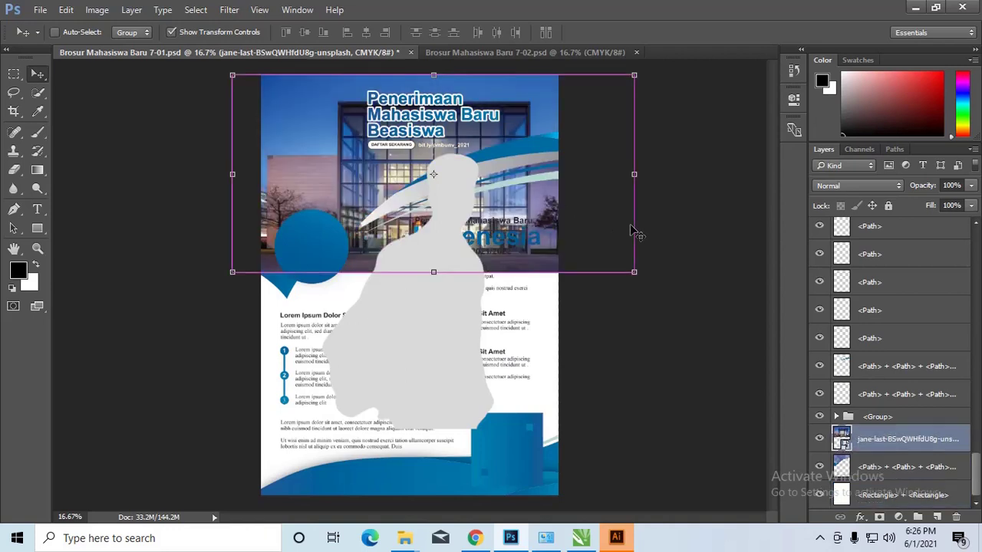
key(ctrl+bracketleft)
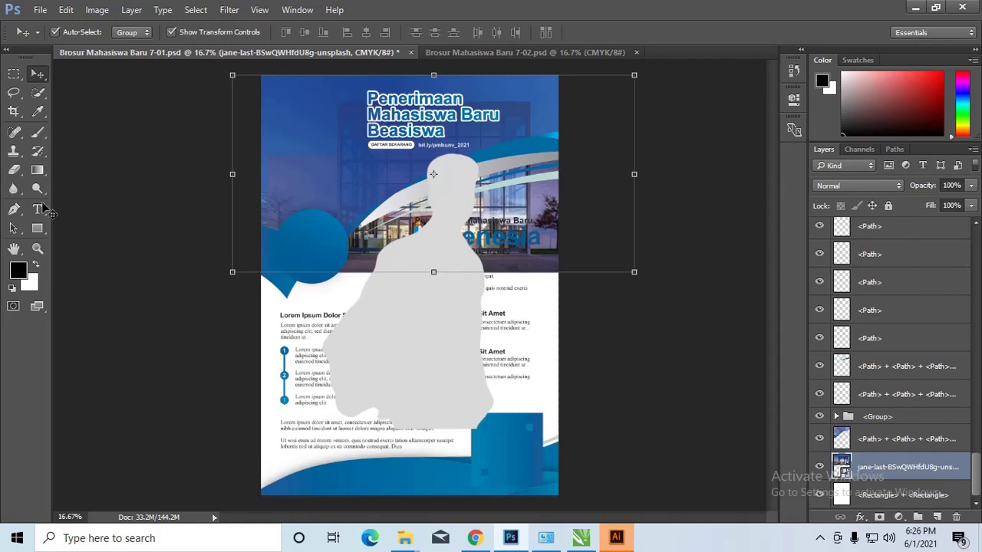
Rasterize the building photo and erase it around the right-side text with an enlarged eraser.
click(13, 170)
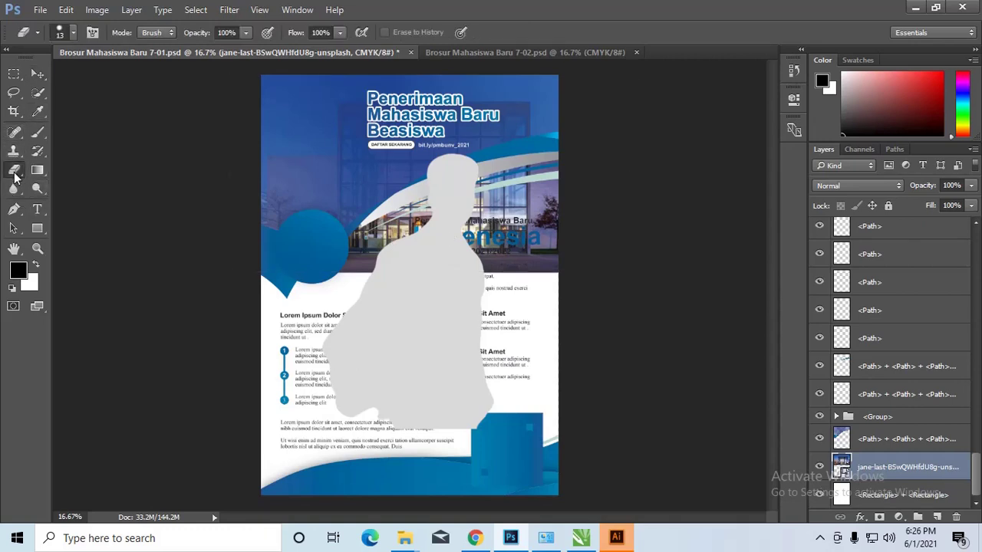
click(537, 272)
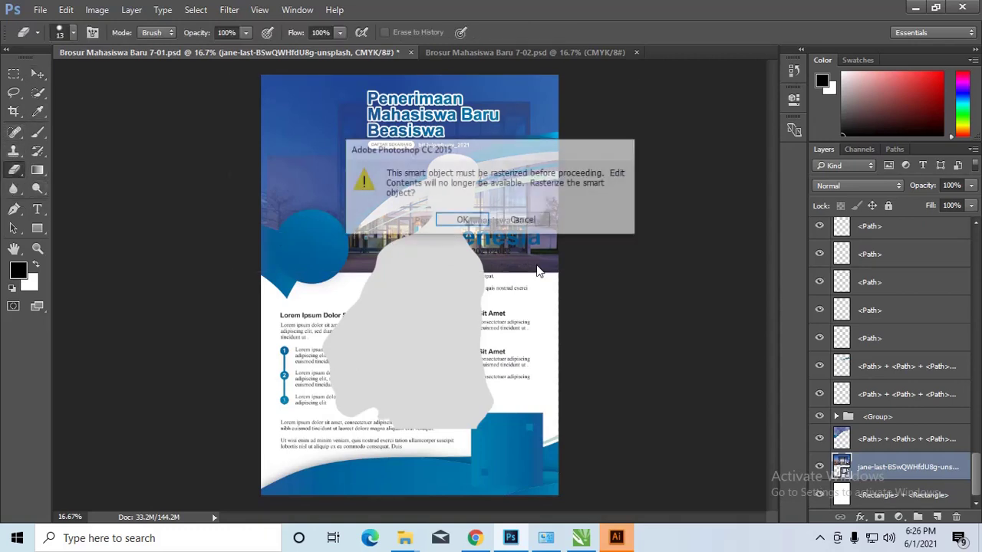
click(463, 220)
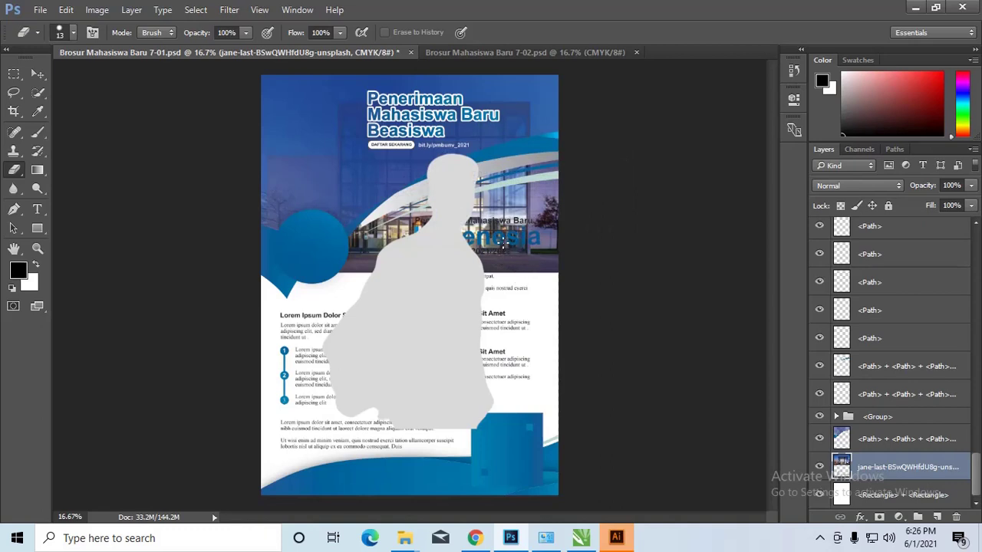
key(bracketright)
key(bracketright)
key(bracketright)
mouse_move(511, 285)
mouse_down()
mouse_move(548, 241)
mouse_move(537, 192)
mouse_move(499, 225)
mouse_move(514, 164)
mouse_move(337, 270)
mouse_move(377, 237)
mouse_move(486, 184)
mouse_move(545, 175)
mouse_move(416, 228)
mouse_move(325, 284)
mouse_move(384, 237)
mouse_move(544, 175)
mouse_up()
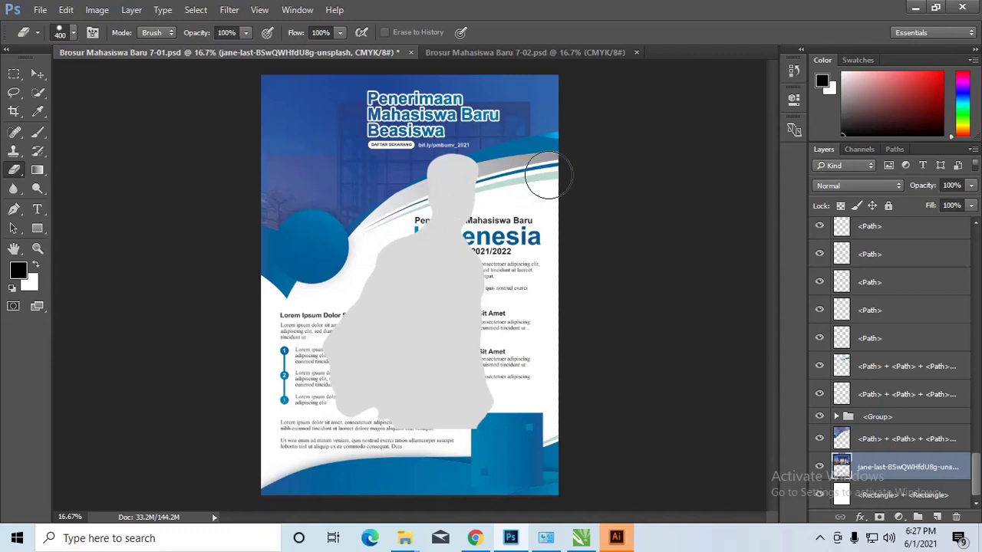
click(40, 72)
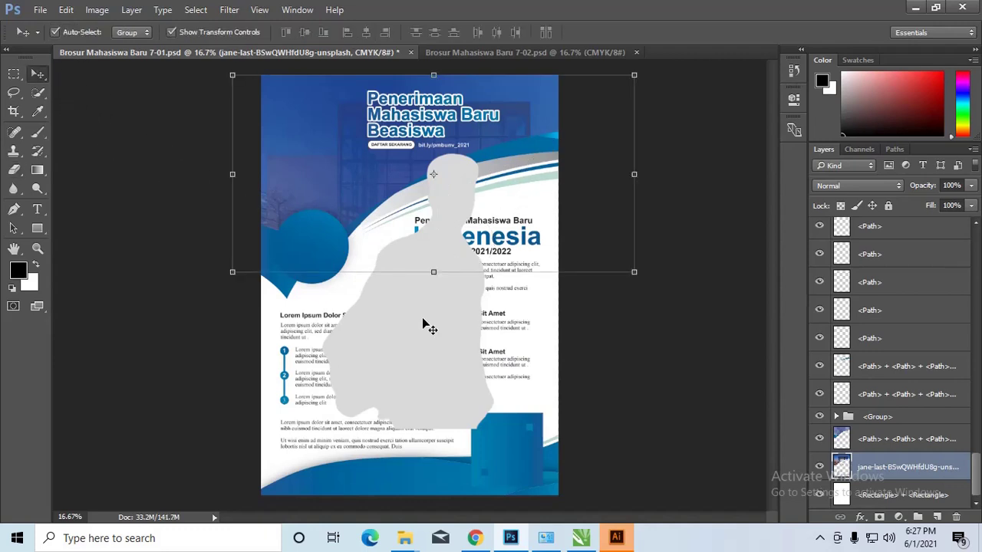
Move the silhouette to the cover's top-left and shrink it.
drag(428, 326, 369, 246)
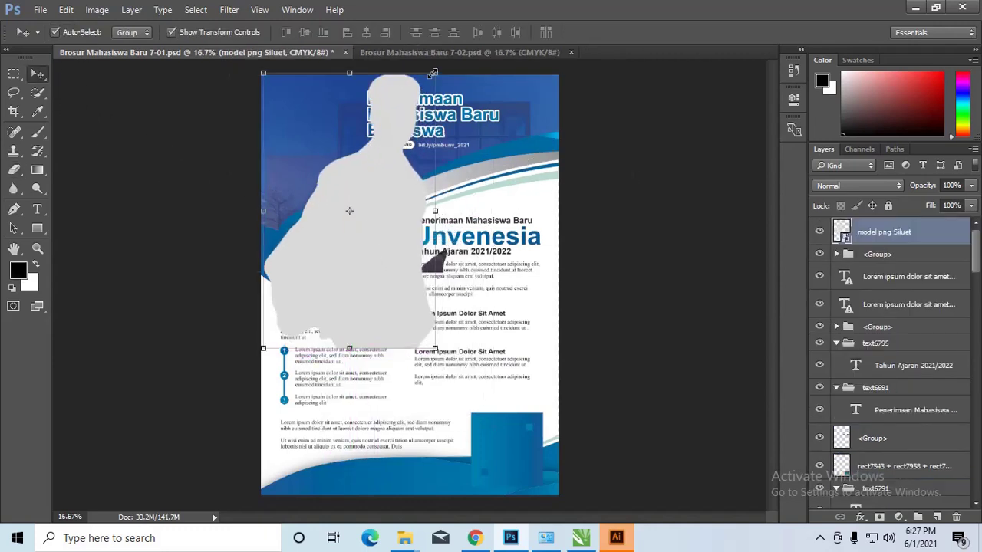
mouse_move(433, 73)
mouse_down()
mouse_move(448, 73)
mouse_move(390, 176)
mouse_up()
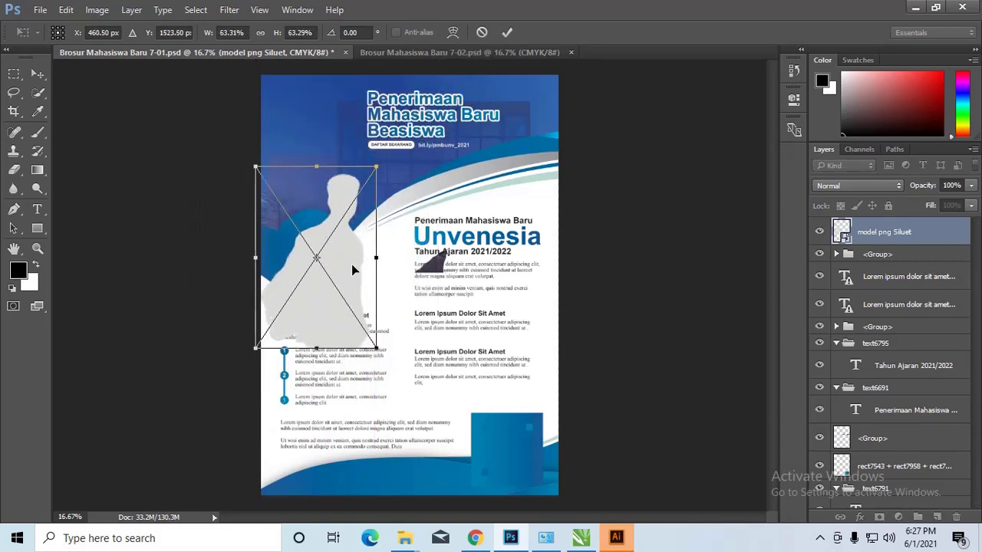
mouse_move(351, 264)
mouse_down()
mouse_move(329, 240)
mouse_move(335, 206)
mouse_up()
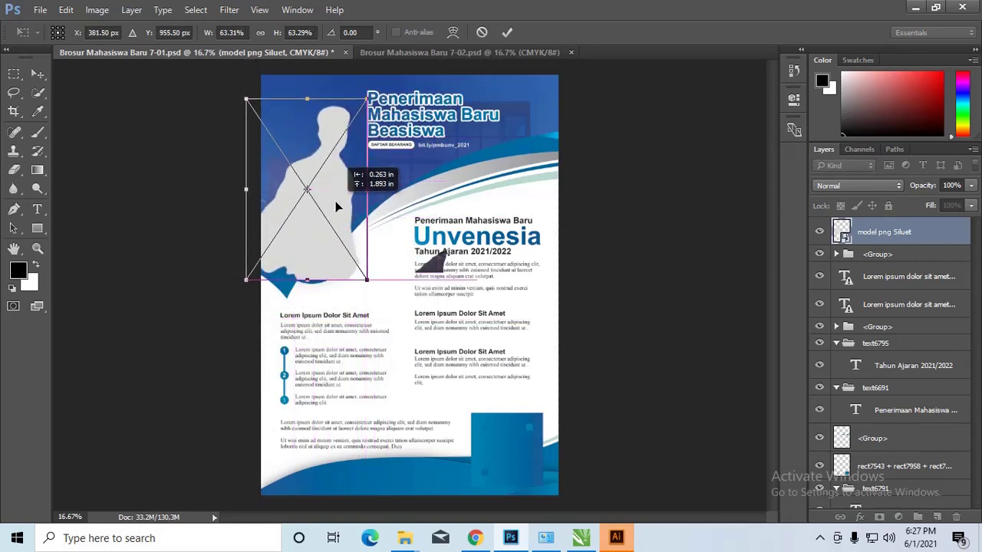
key(Return)
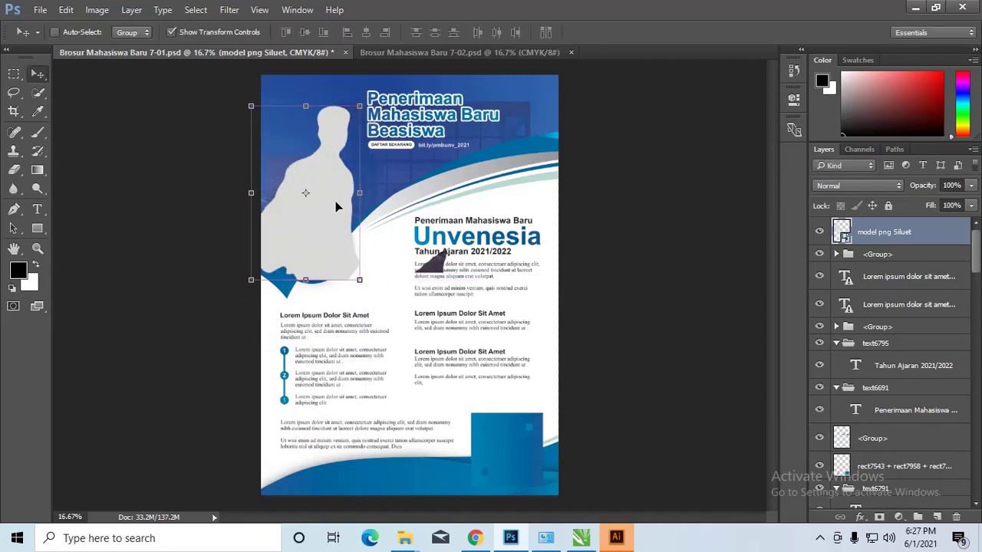
Reorder the silhouette layer so it sits behind the blue circle.
key(ctrl+shift+bracketleft)
key(ctrl)
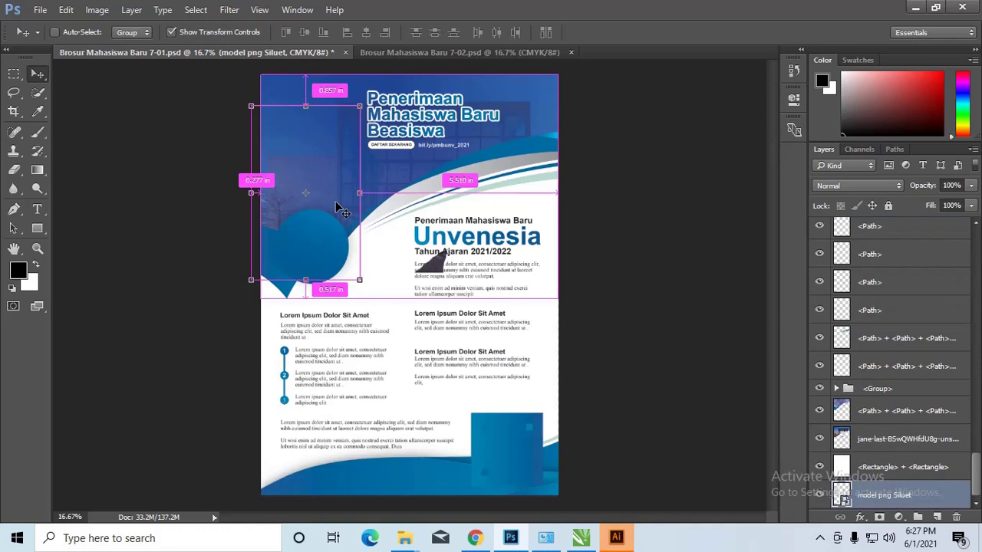
key(ctrl+shift+bracketright)
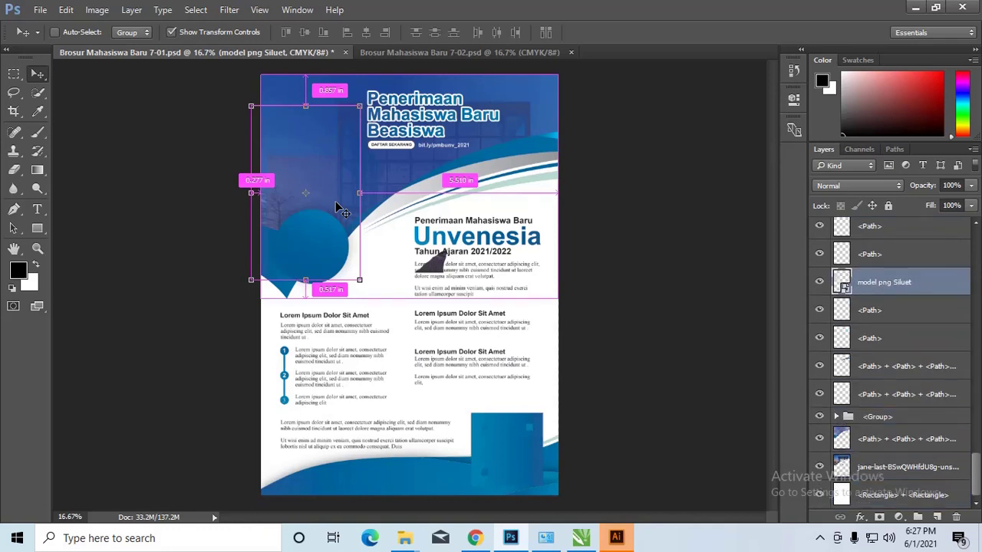
key(ctrl+bracketright)
key(ctrl+bracketright)
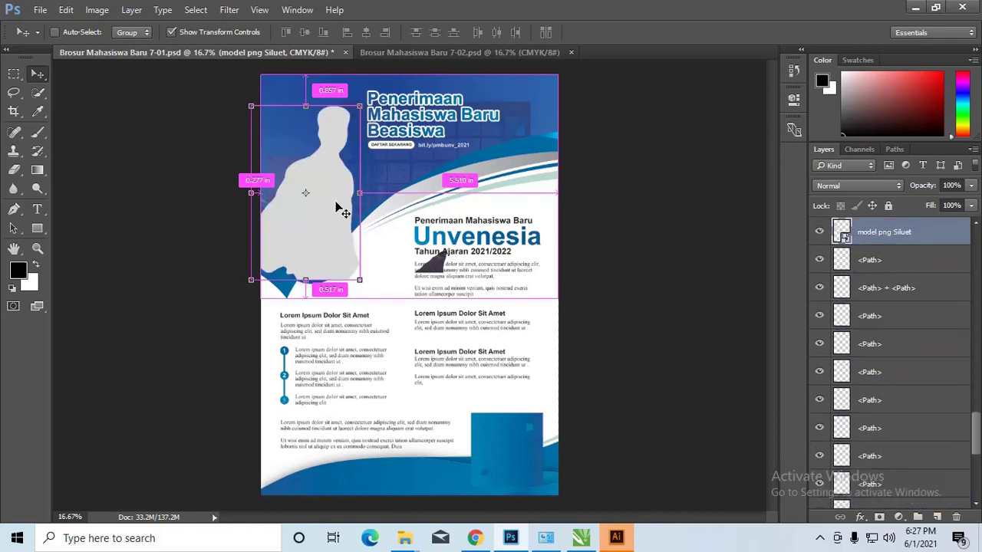
key(ctrl+bracketleft)
key(ctrl+bracketleft)
key(ctrl+bracketleft)
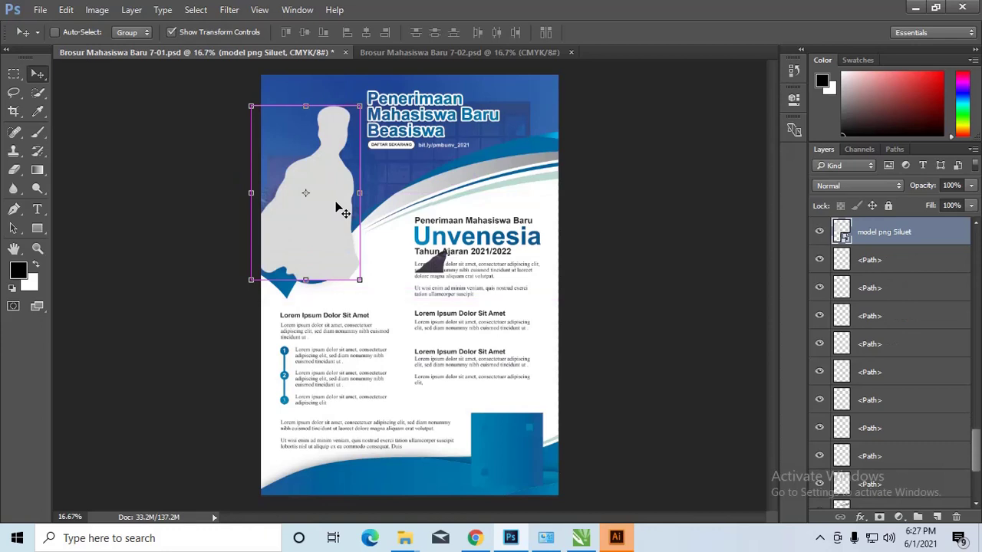
key(ctrl+bracketleft)
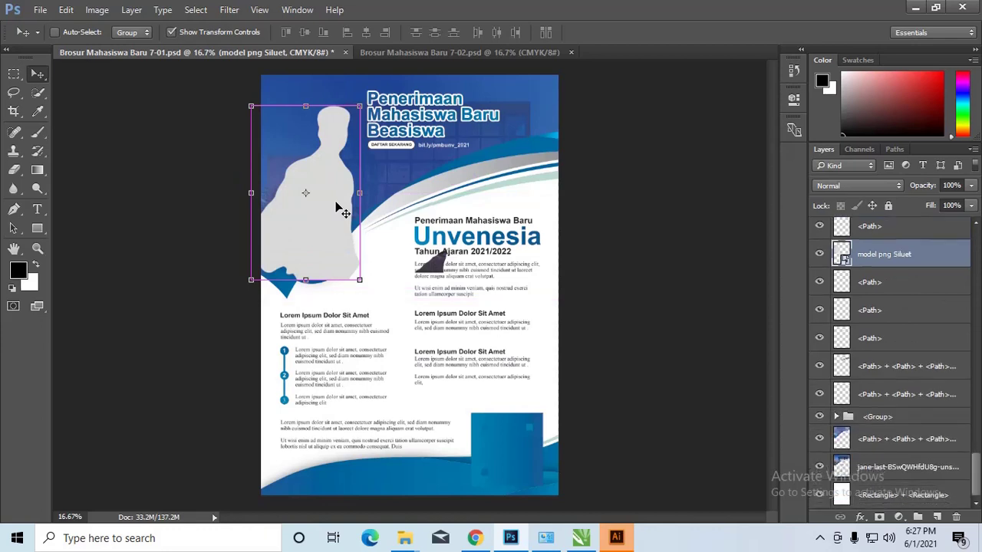
key(ctrl+bracketleft)
key(ctrl+bracketleft)
key(ctrl+bracketleft)
key(ctrl+bracketleft)
key(ctrl+bracketleft)
key(ctrl+bracketleft)
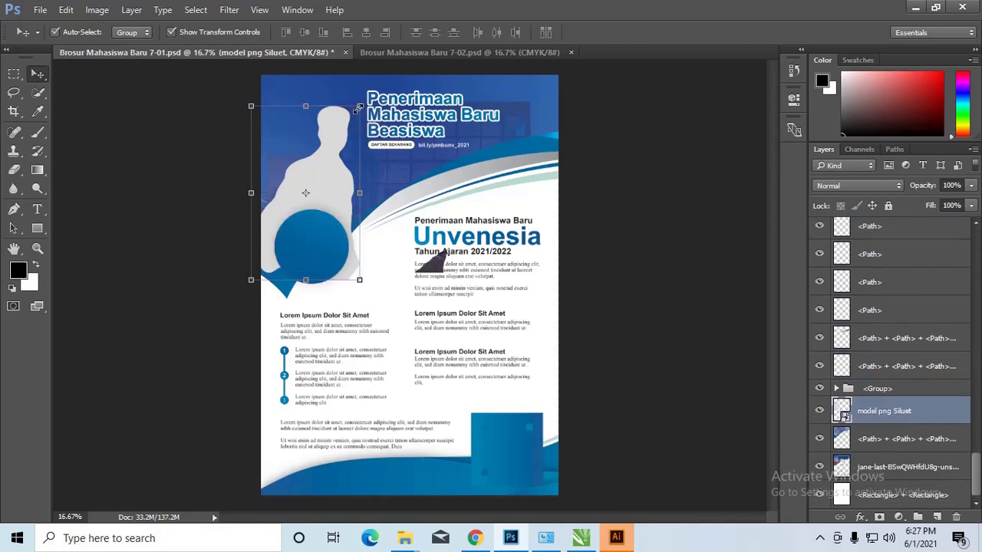
Fine-tune the silhouette to about 60% size and settle its upper-left position.
drag(358, 108, 349, 124)
drag(323, 160, 327, 156)
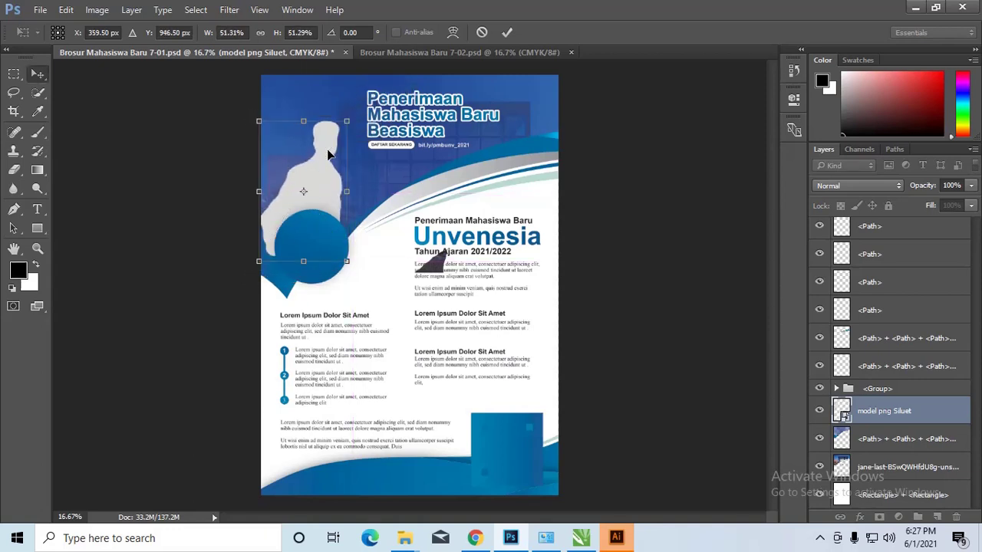
key(Return)
drag(349, 122, 363, 99)
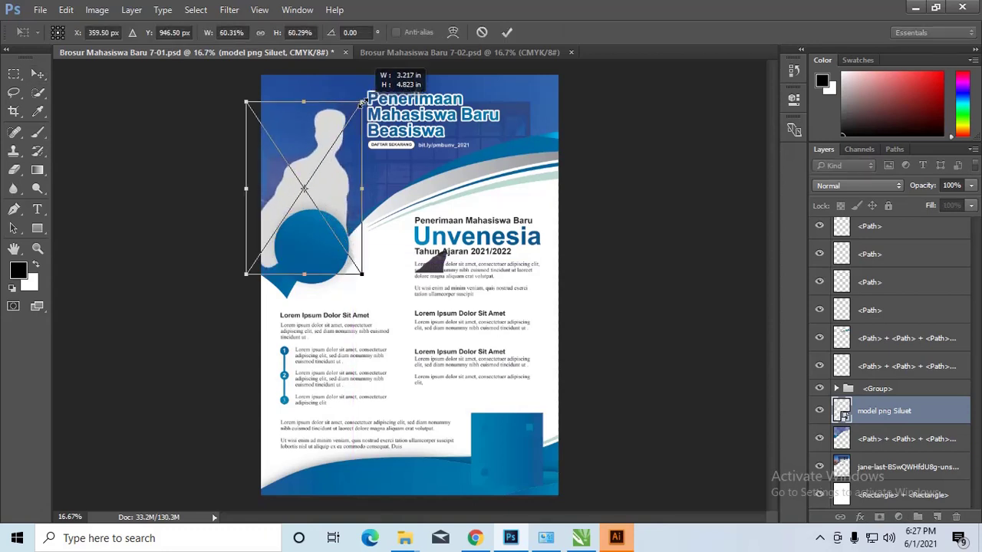
drag(329, 146, 333, 139)
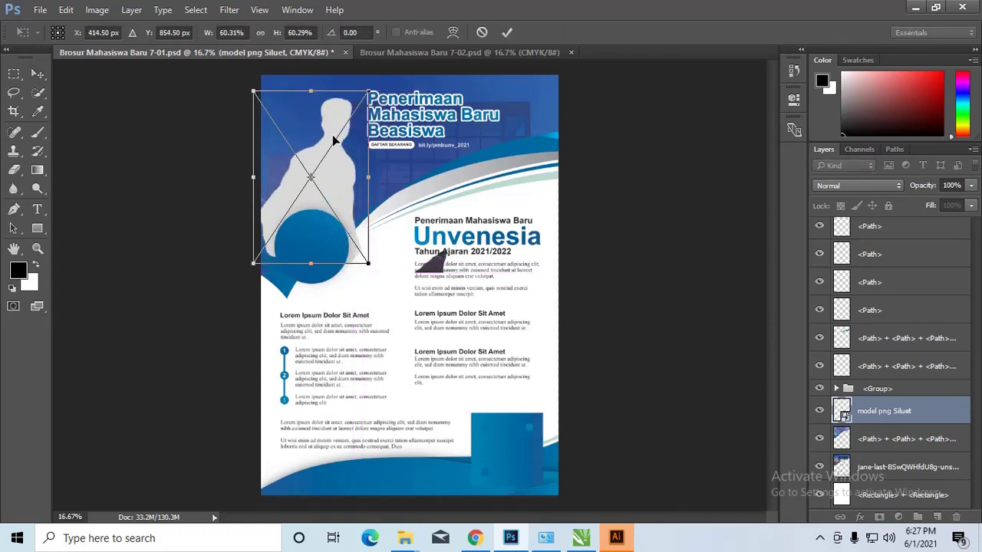
key(Return)
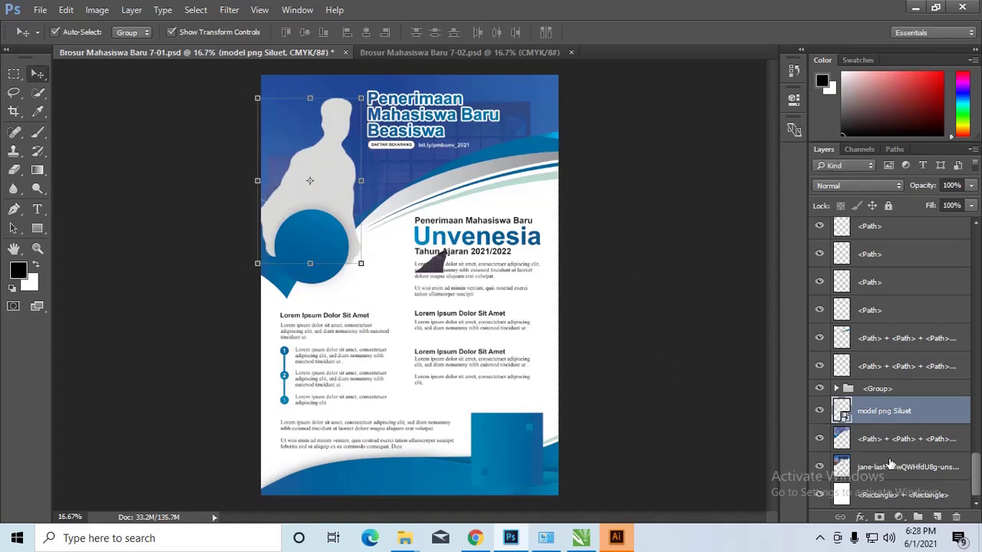
click(863, 469)
Nudge the grey silhouette into position above the blue ball on the front cover.
key(e)
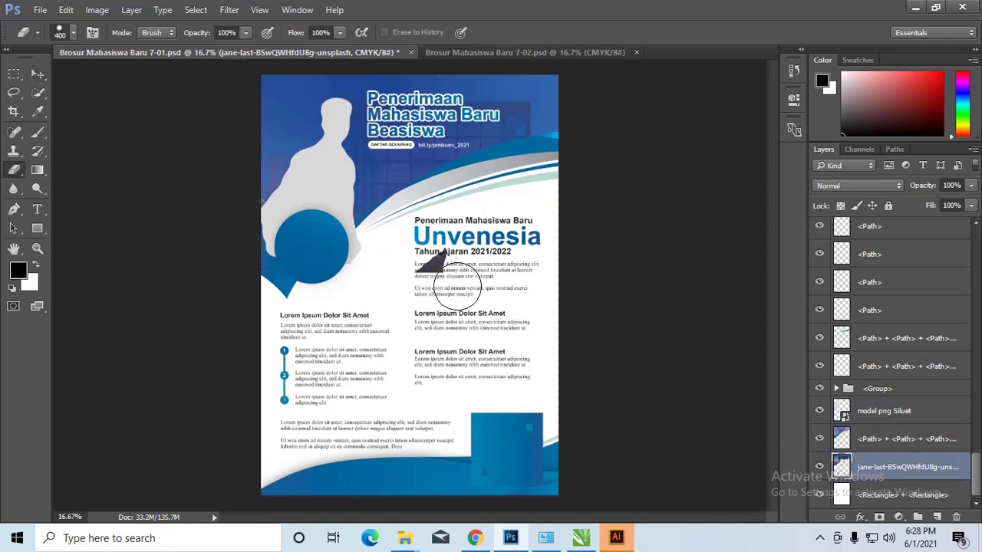
click(37, 73)
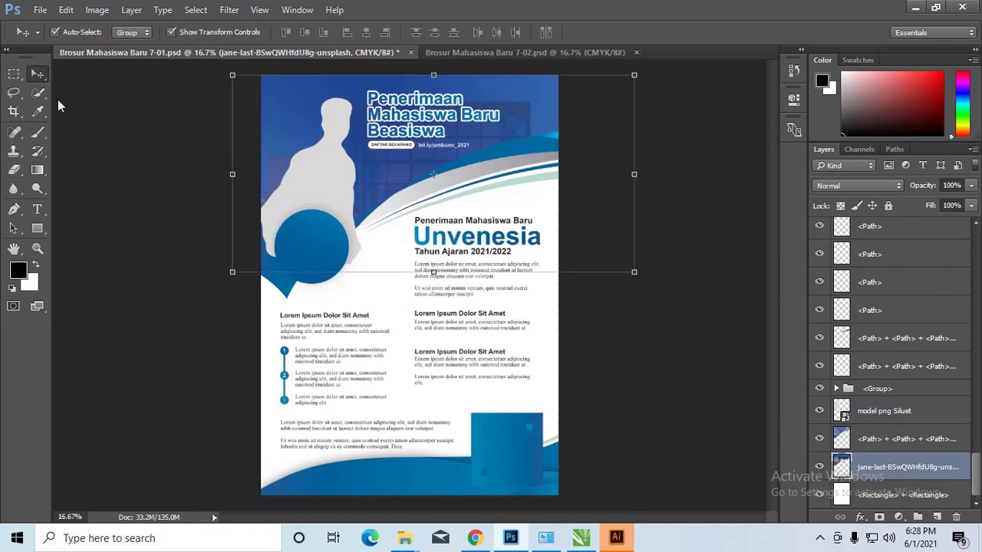
drag(314, 168, 322, 178)
drag(327, 201, 324, 199)
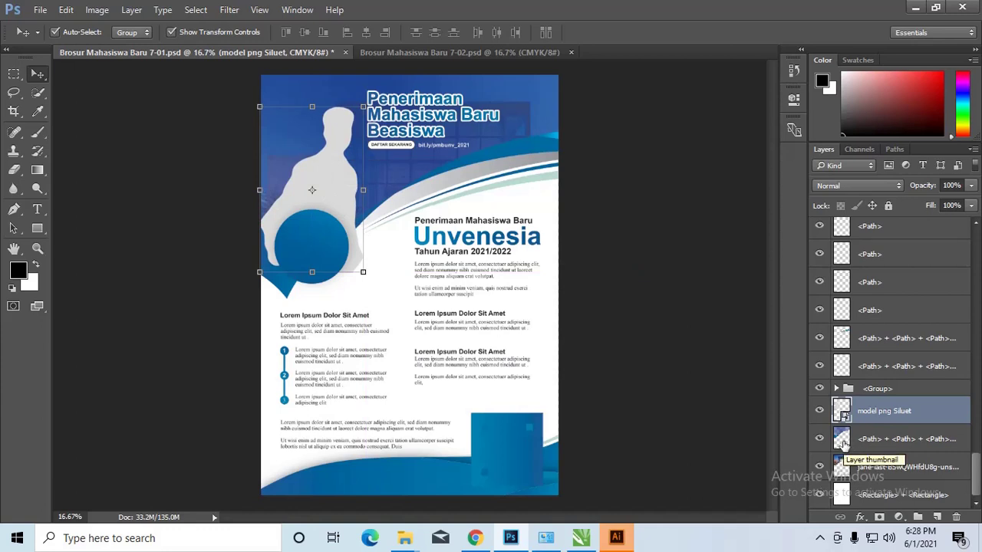
Load the blue wave shape as a selection to bound the erasing.
key(ctrl)
ctrl+click(843, 444)
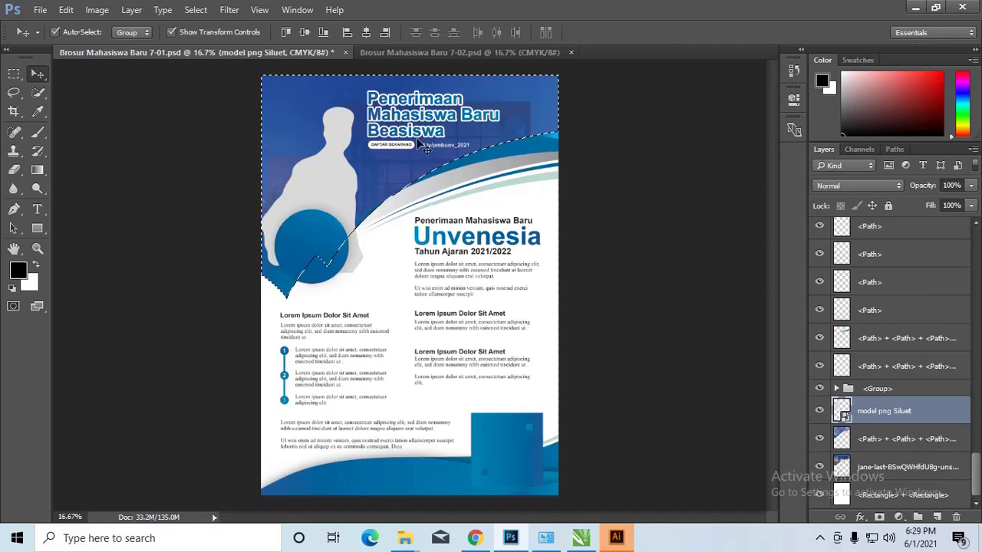
click(196, 9)
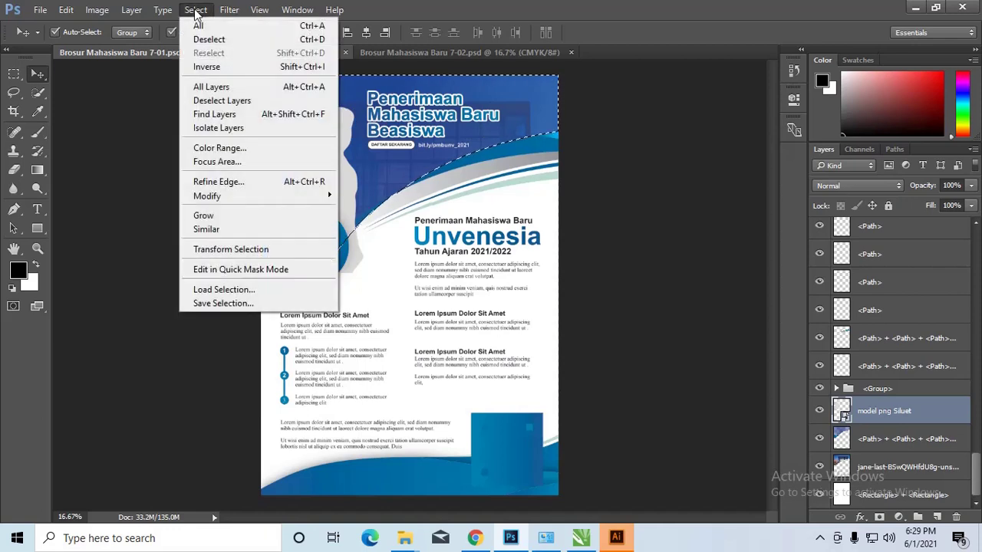
click(208, 67)
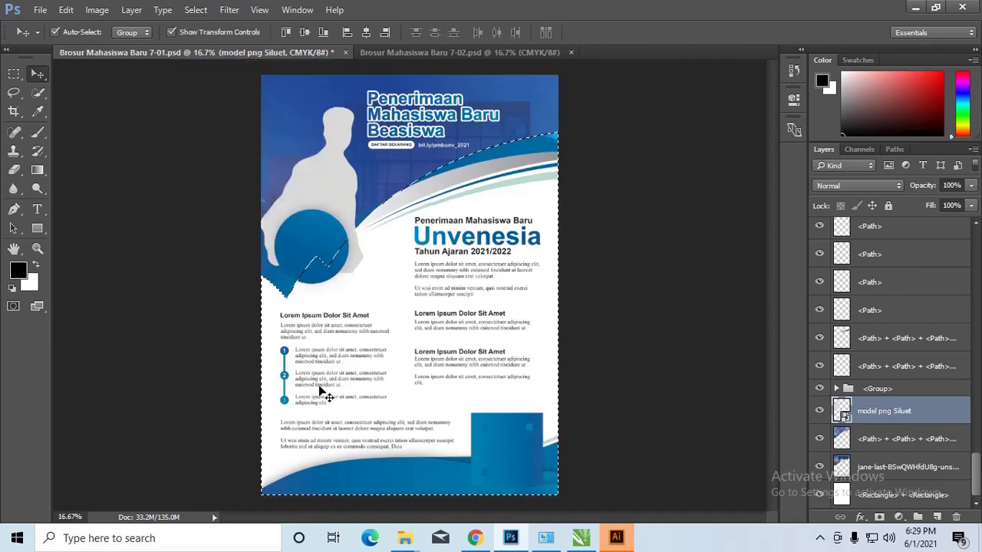
key(ctrl)
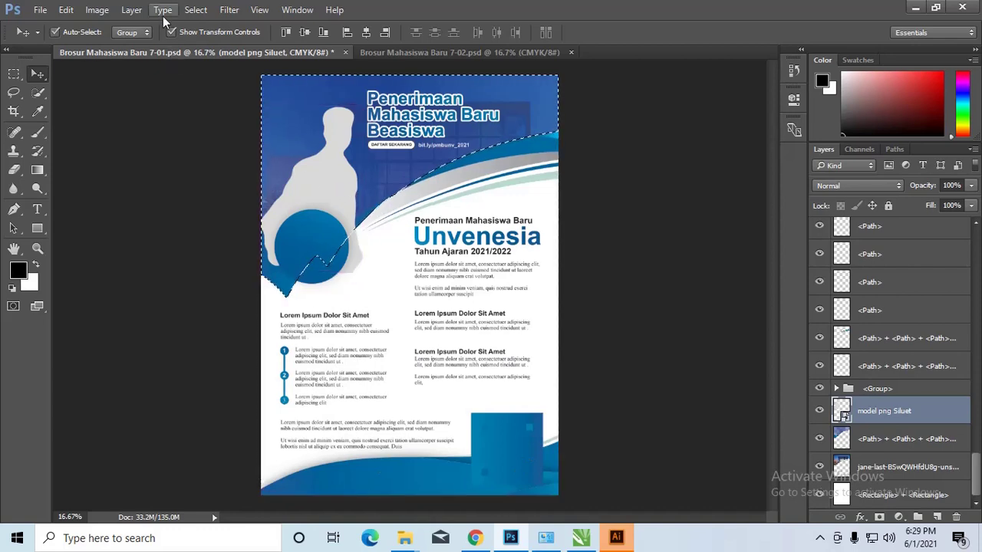
click(181, 13)
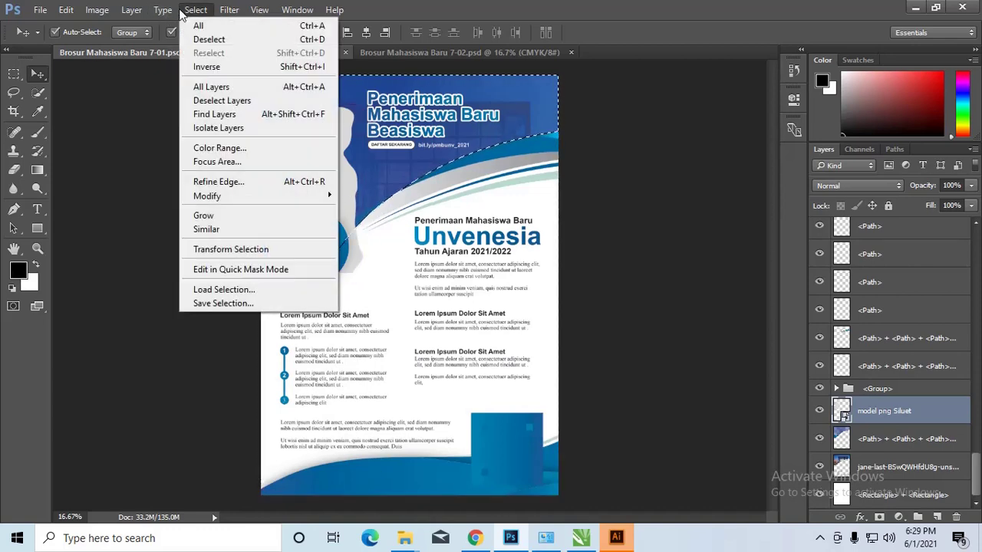
click(207, 67)
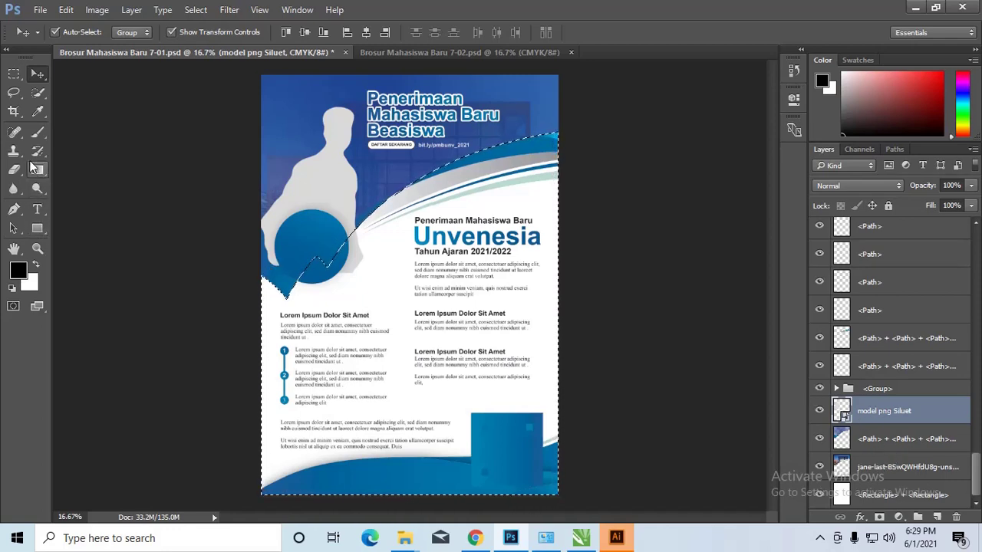
Rasterize the silhouette, erase its part below the ball within the selection, then deselect.
click(14, 169)
click(361, 275)
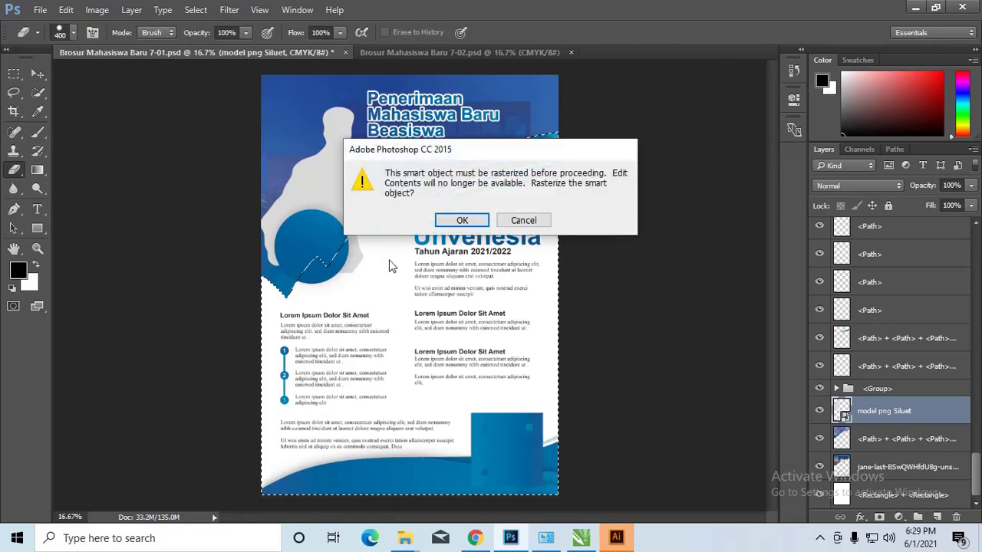
click(464, 221)
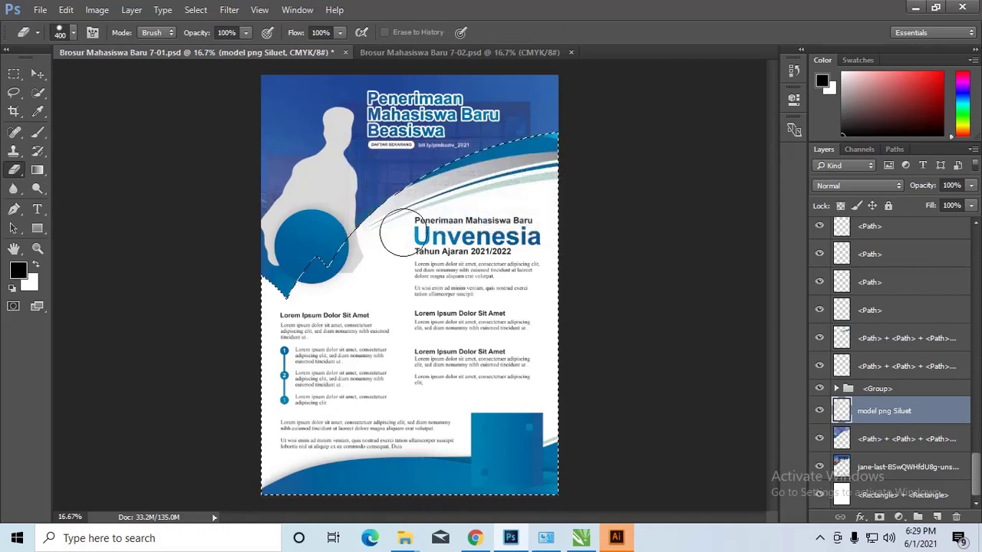
drag(282, 286, 254, 265)
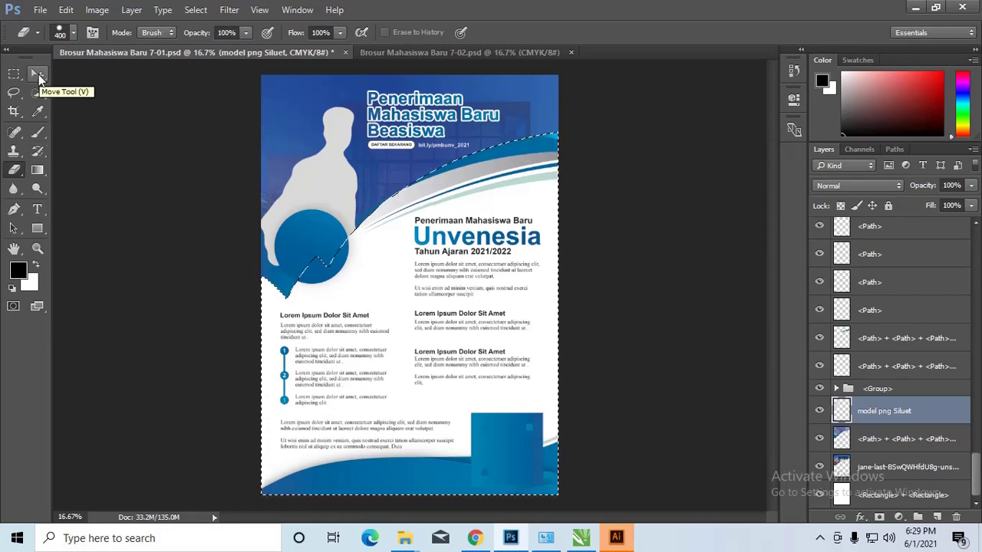
drag(251, 269, 319, 280)
key(ctrl+d)
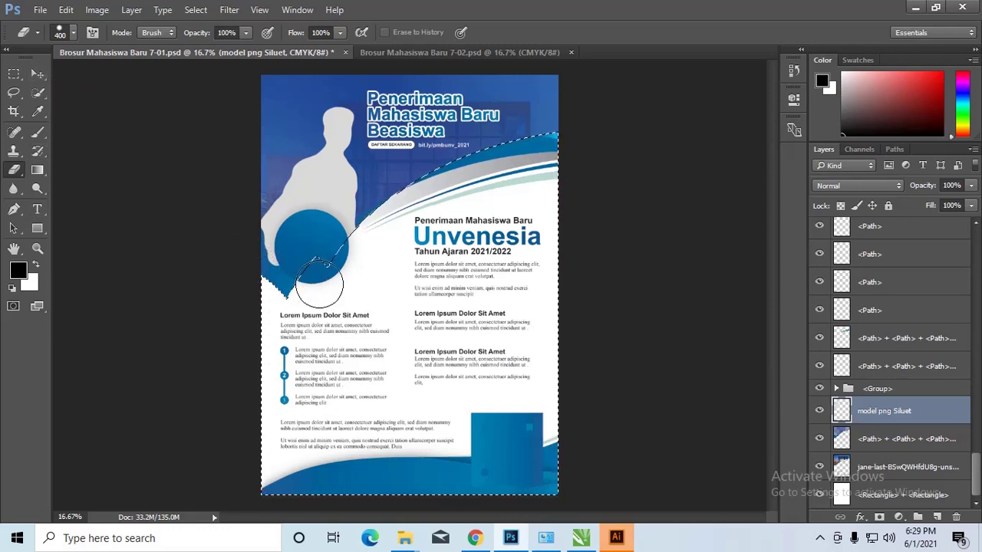
key(shift+alt+bracketright)
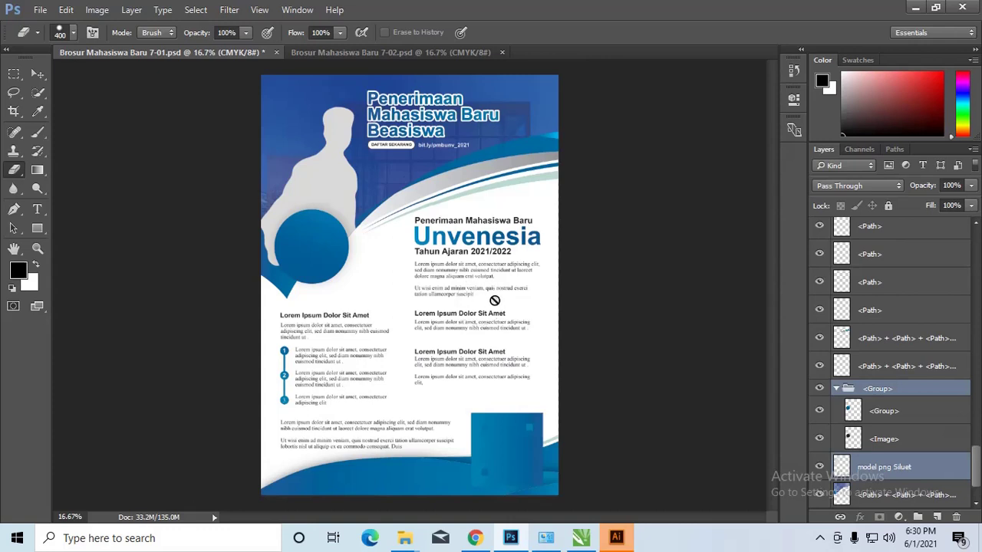
Select the Unvenesia title group and commit an unchanged transform on it.
click(38, 74)
click(507, 236)
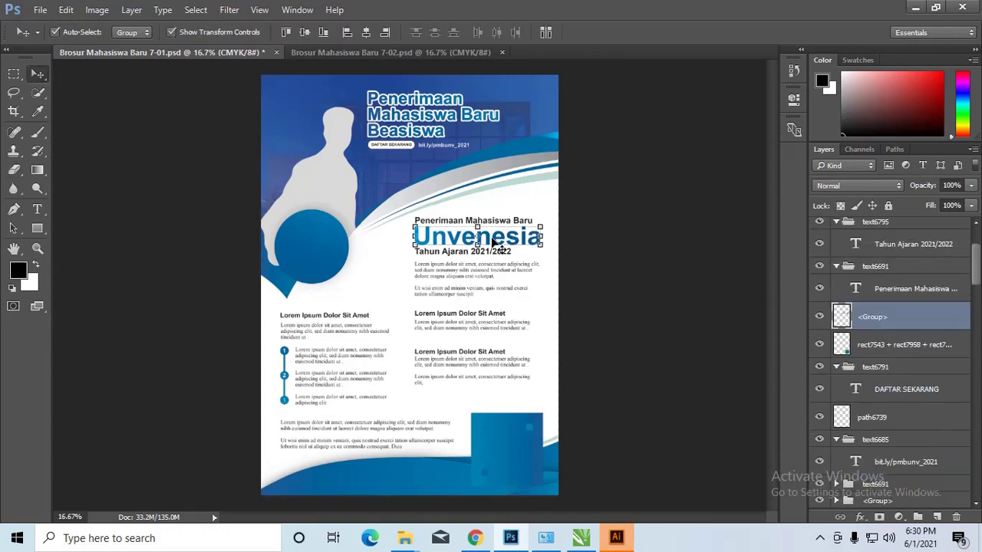
key(ctrl+t)
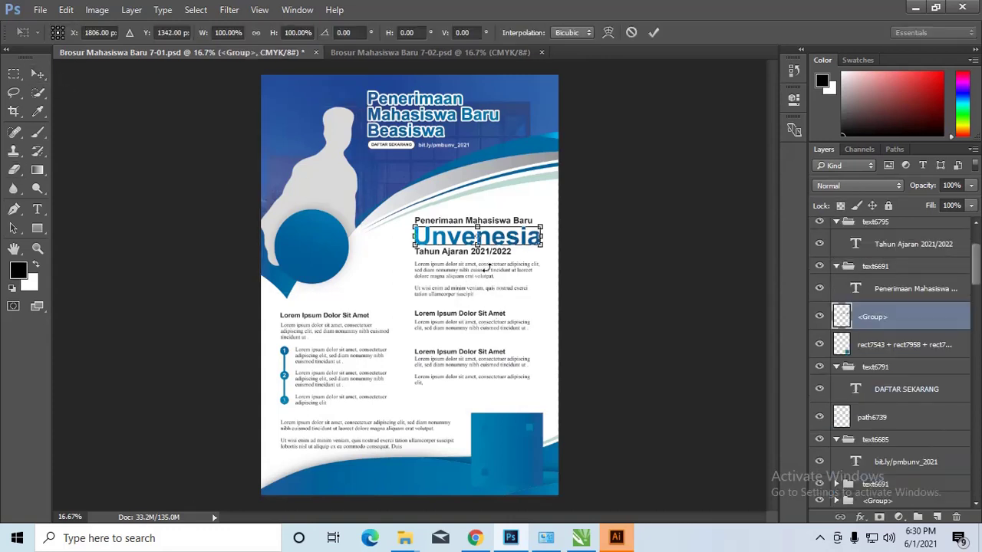
key(Return)
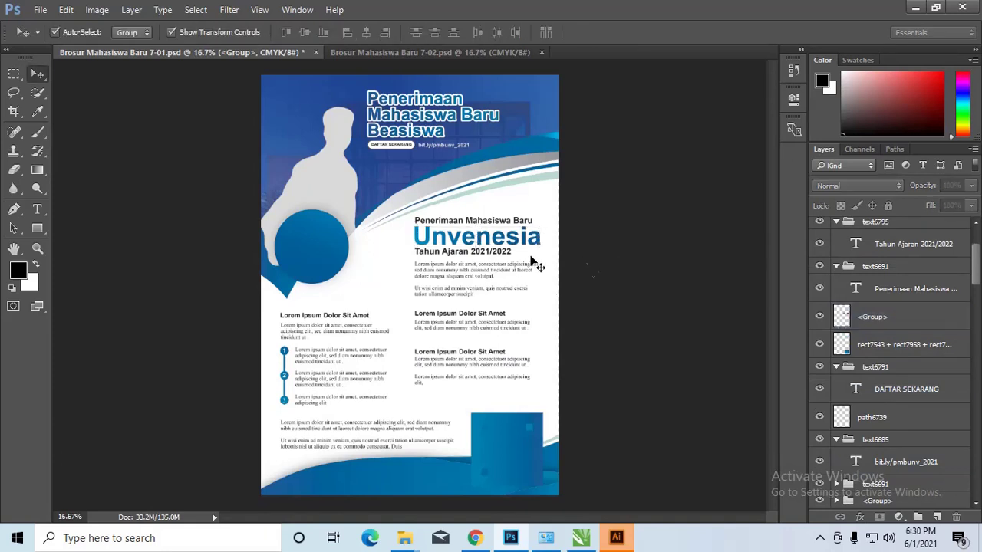
click(526, 252)
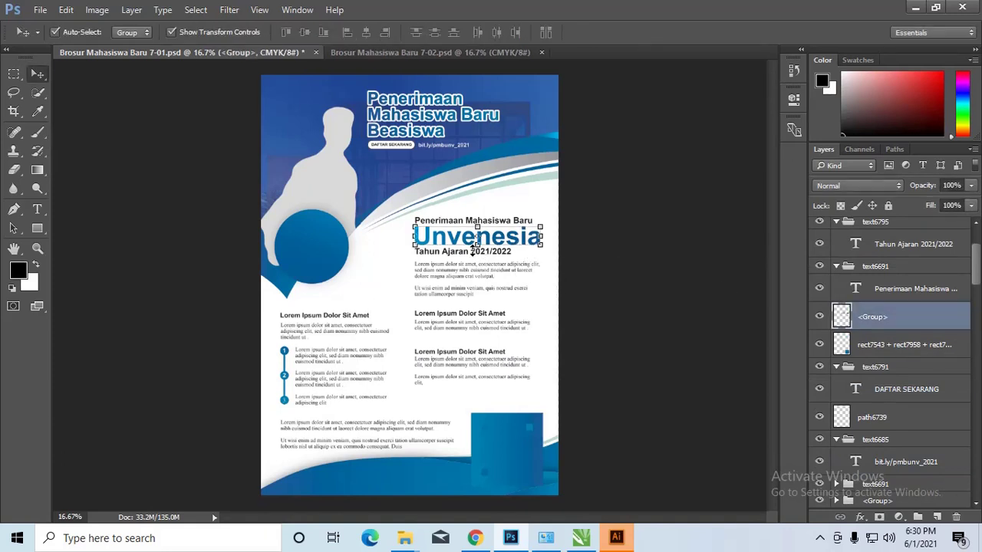
Re-render the Lorem ipsum paragraph as editable text, accepting the layout-change warning.
click(475, 273)
key(t)
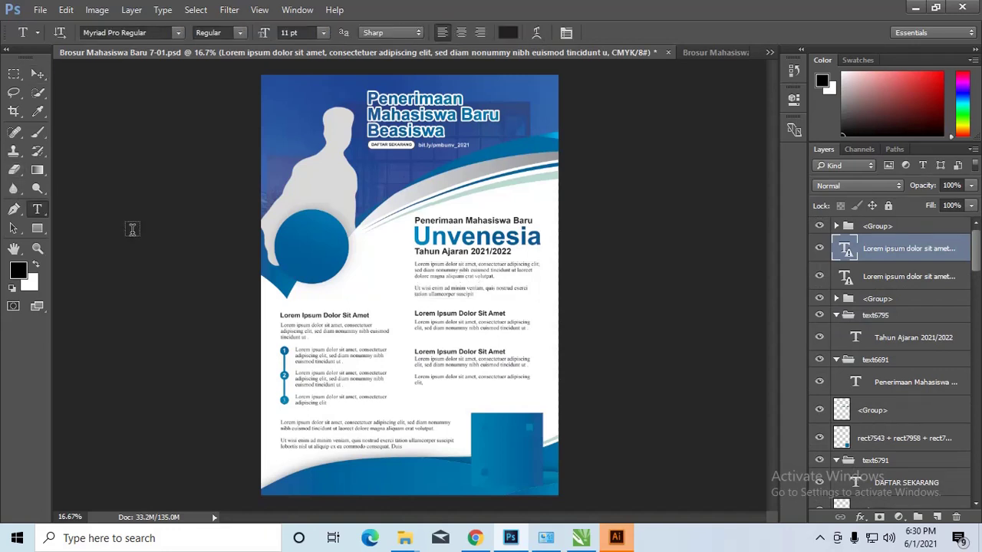
click(415, 287)
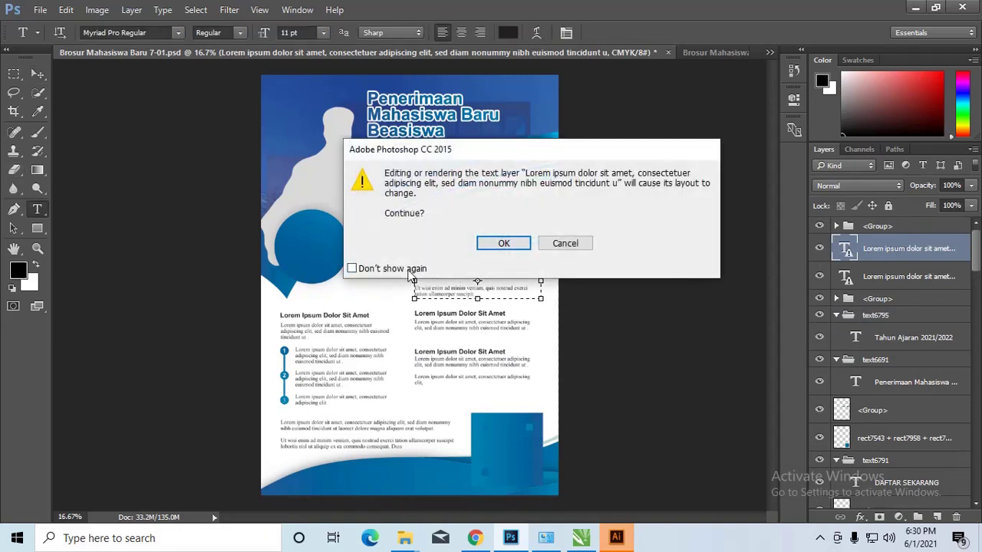
click(351, 269)
click(500, 244)
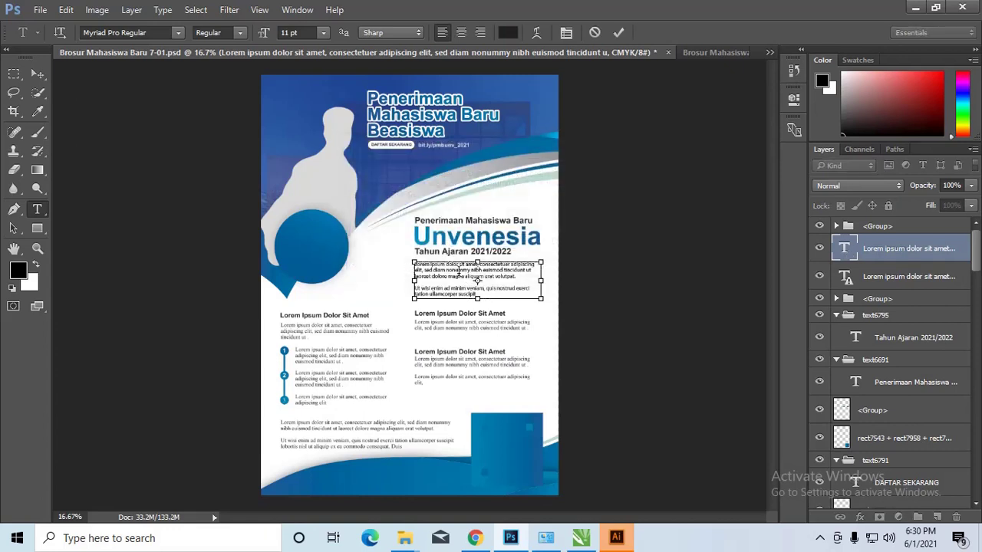
key(ctrl+a)
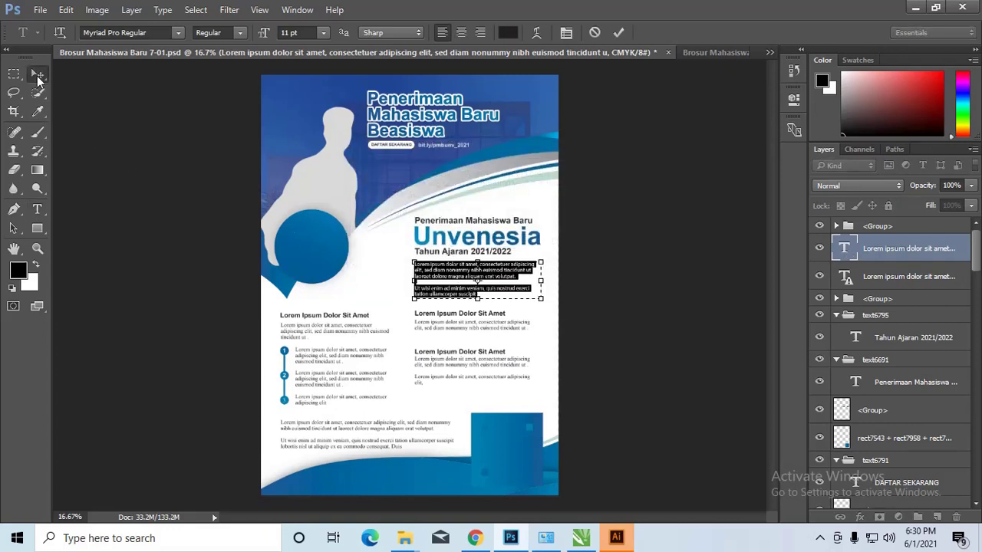
click(37, 74)
click(399, 123)
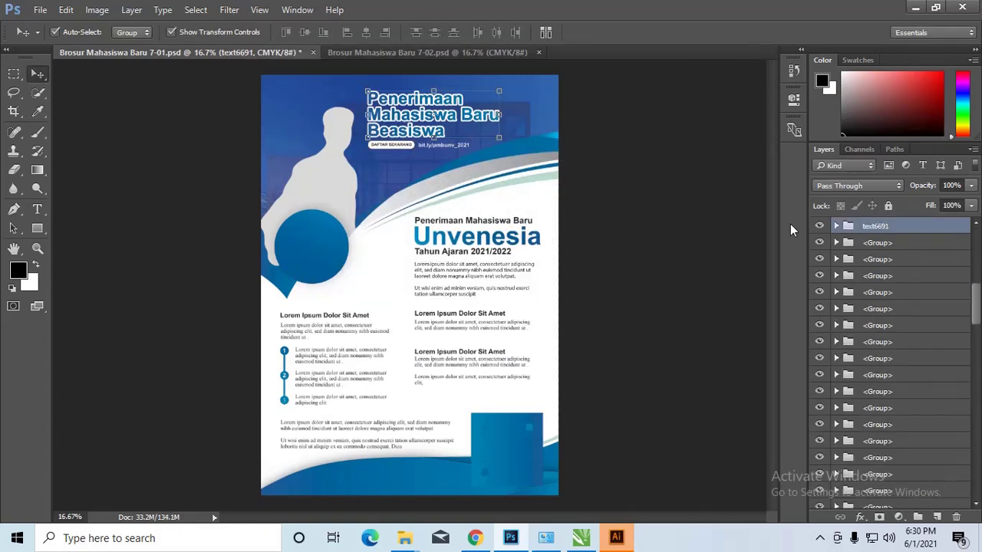
click(836, 227)
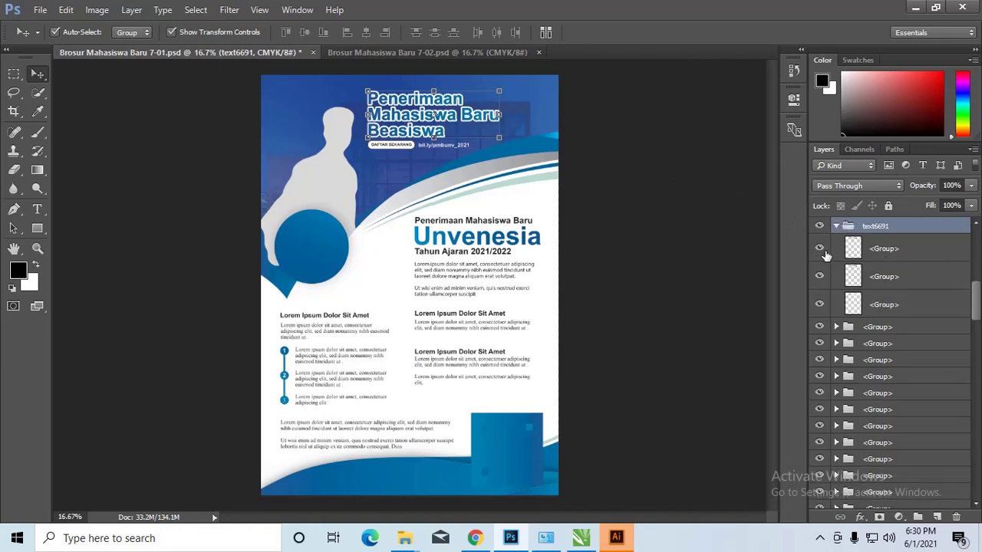
click(820, 252)
click(820, 250)
click(836, 227)
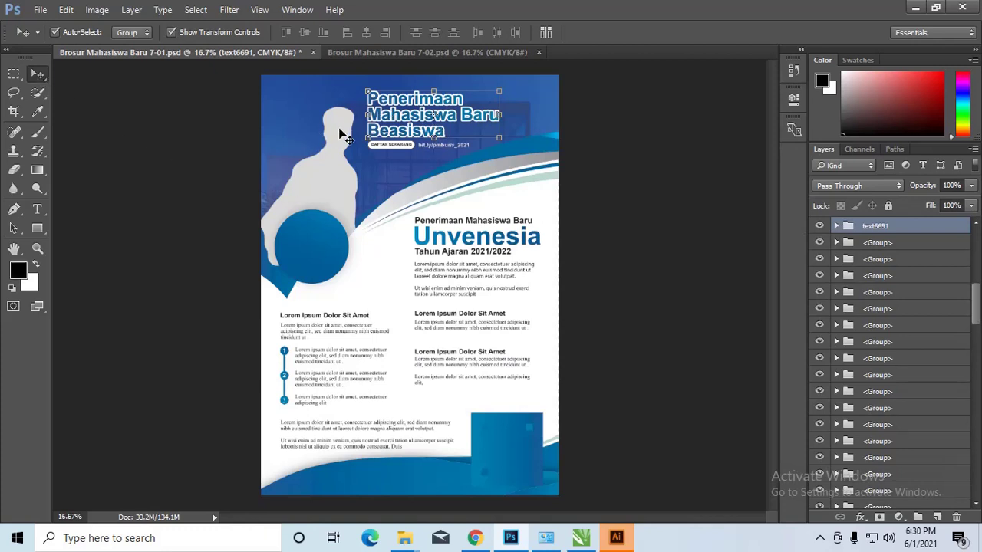
click(488, 243)
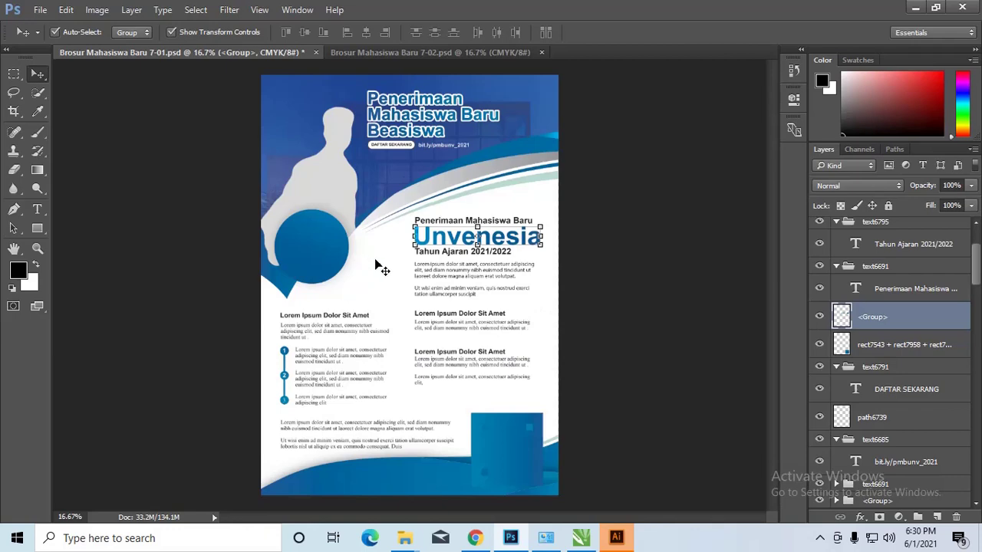
click(340, 181)
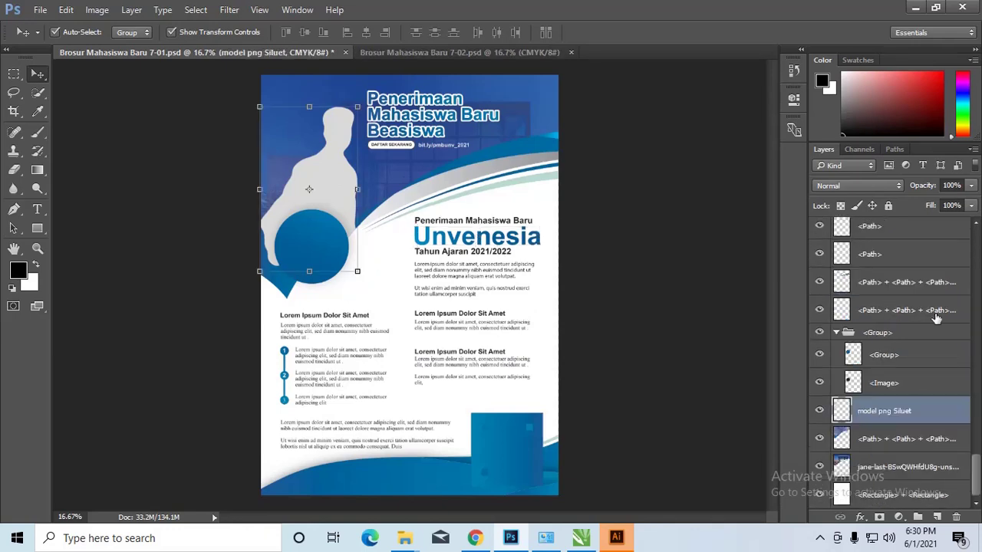
Add a Gradient Overlay style to the silhouette layer through Blending Options.
right_click(921, 410)
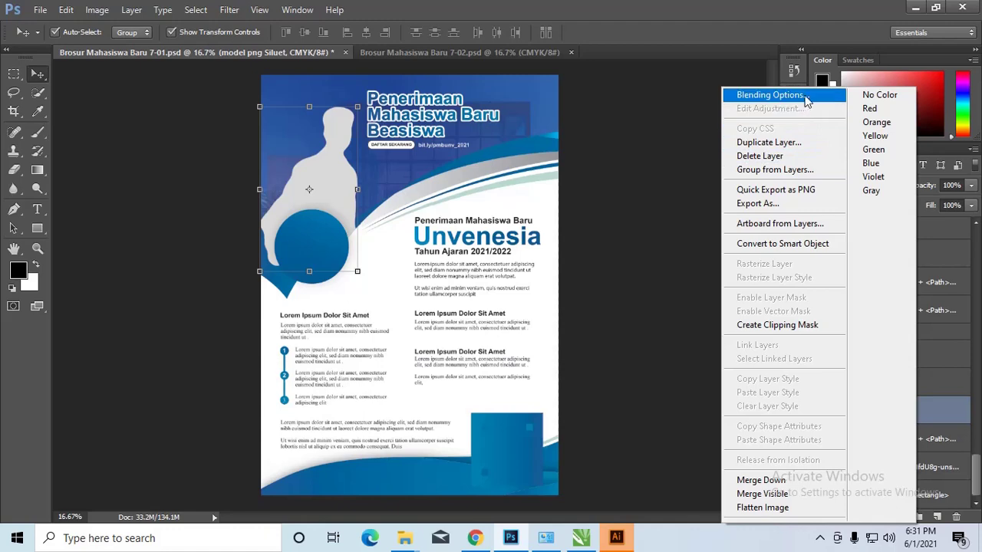
click(605, 218)
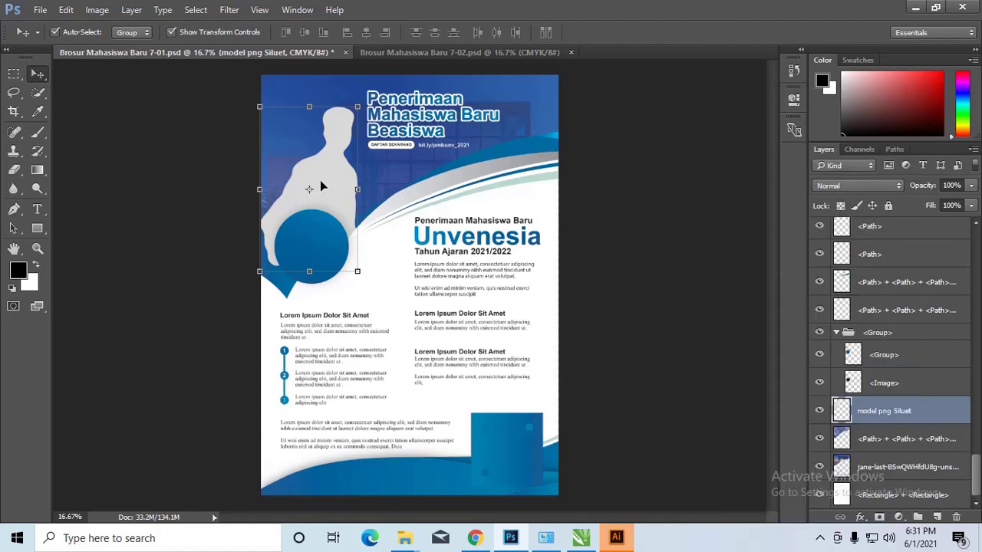
right_click(901, 411)
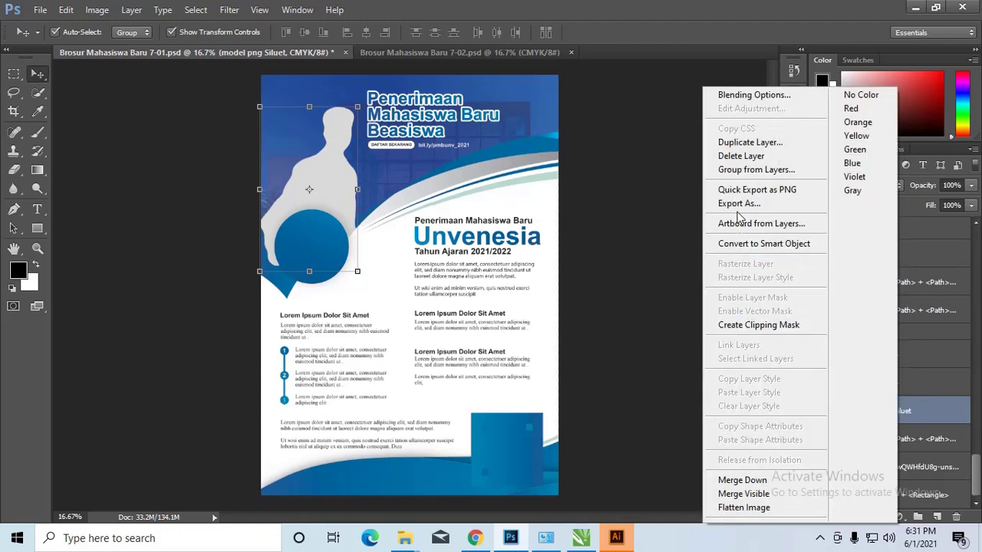
click(750, 95)
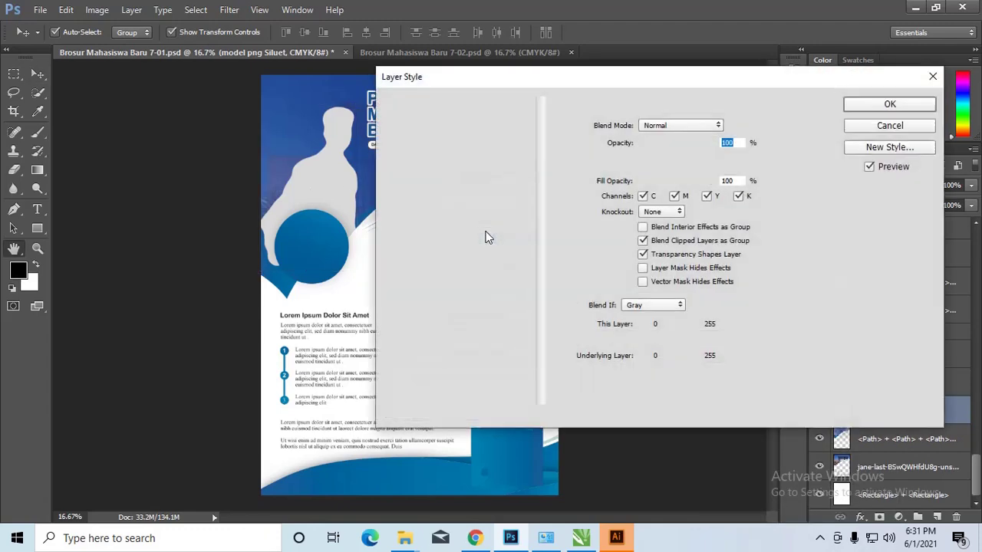
drag(453, 80, 624, 96)
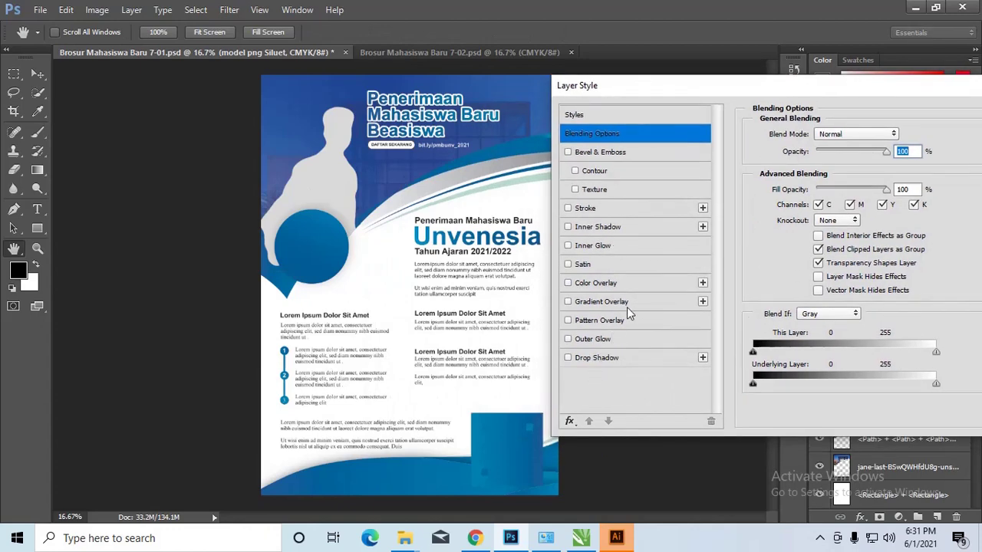
click(580, 304)
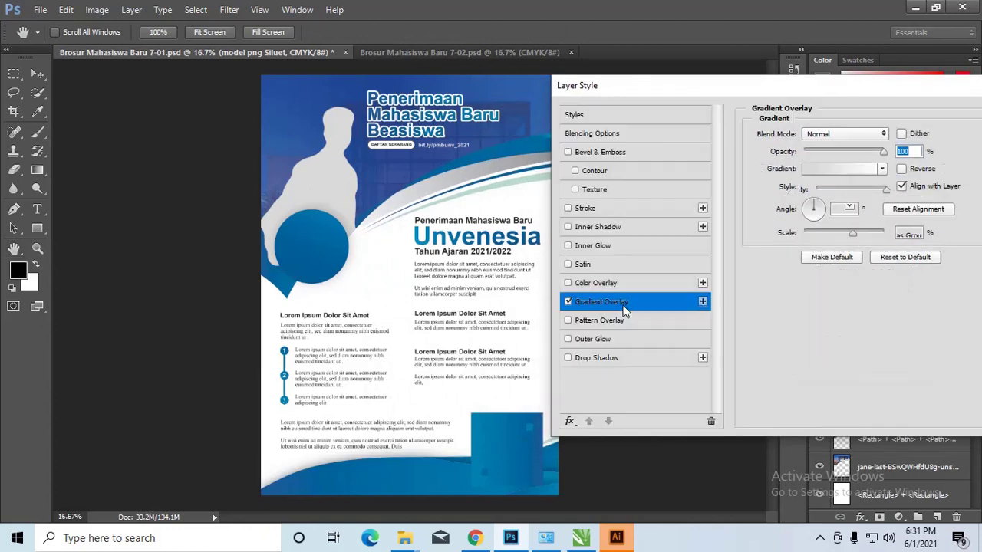
Try blue colour stops sampled from the ball, then cancel the Gradient Editor changes.
click(820, 169)
drag(445, 64, 681, 101)
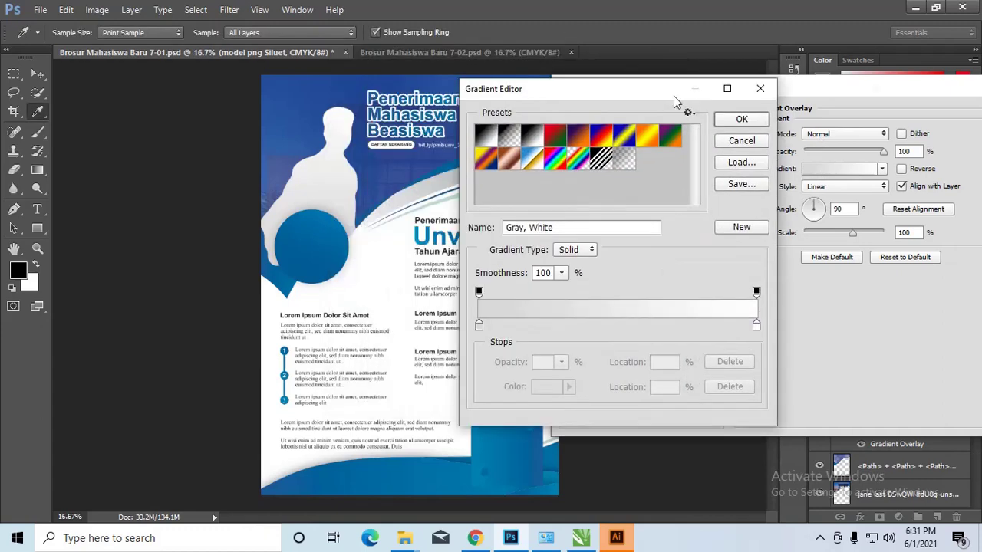
click(645, 150)
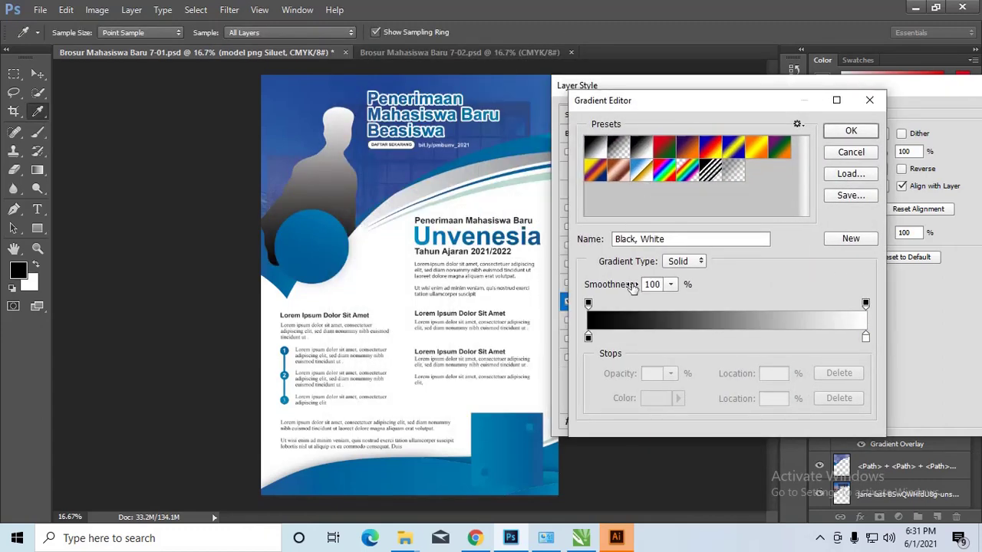
click(590, 337)
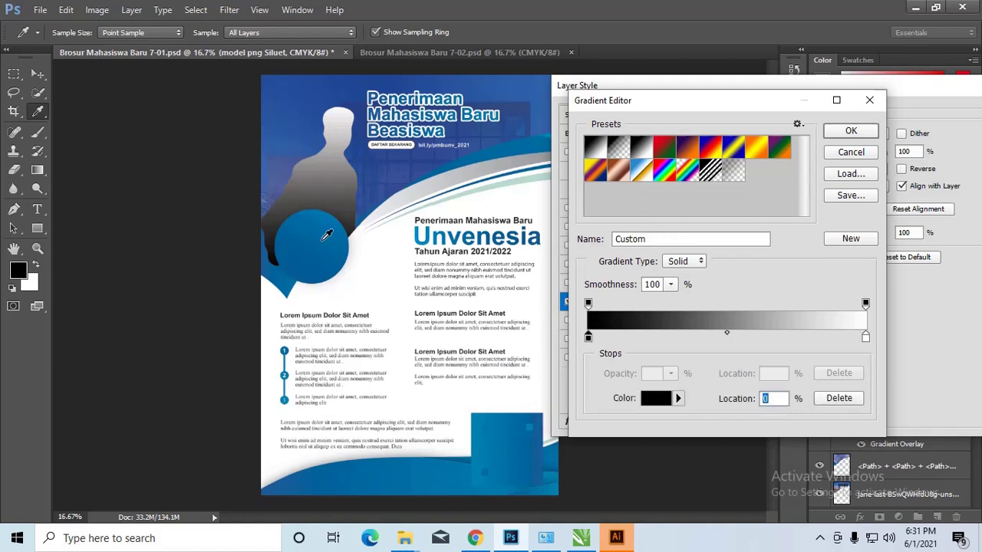
click(326, 245)
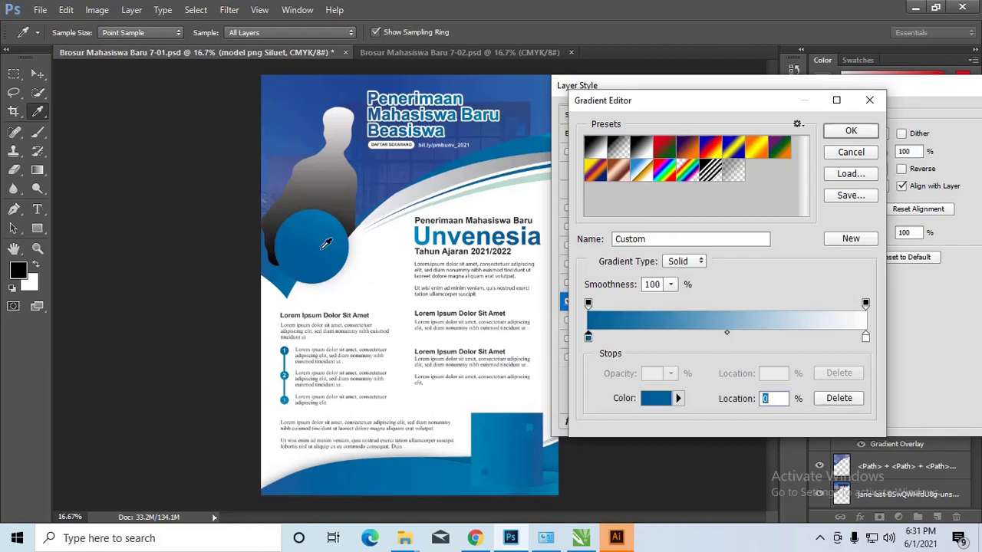
click(865, 337)
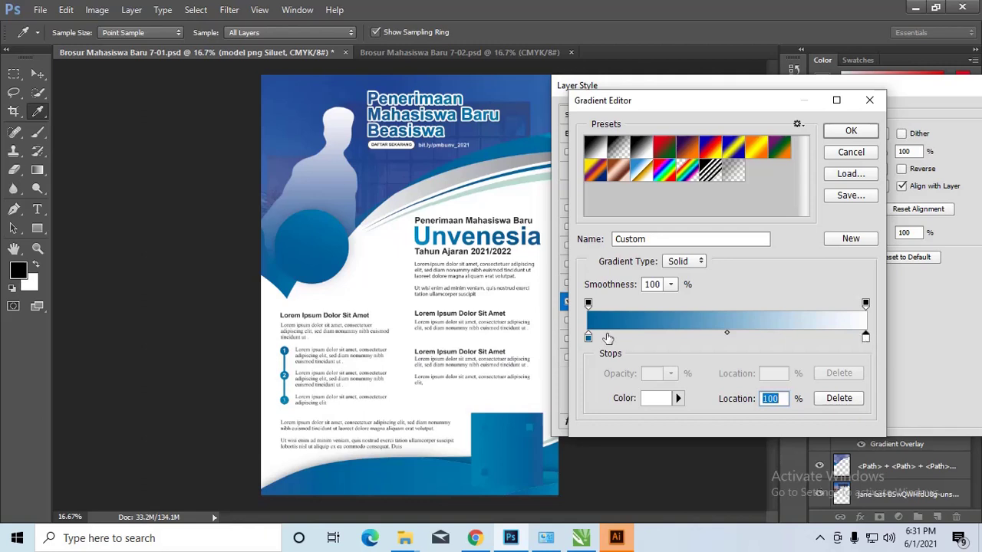
click(338, 217)
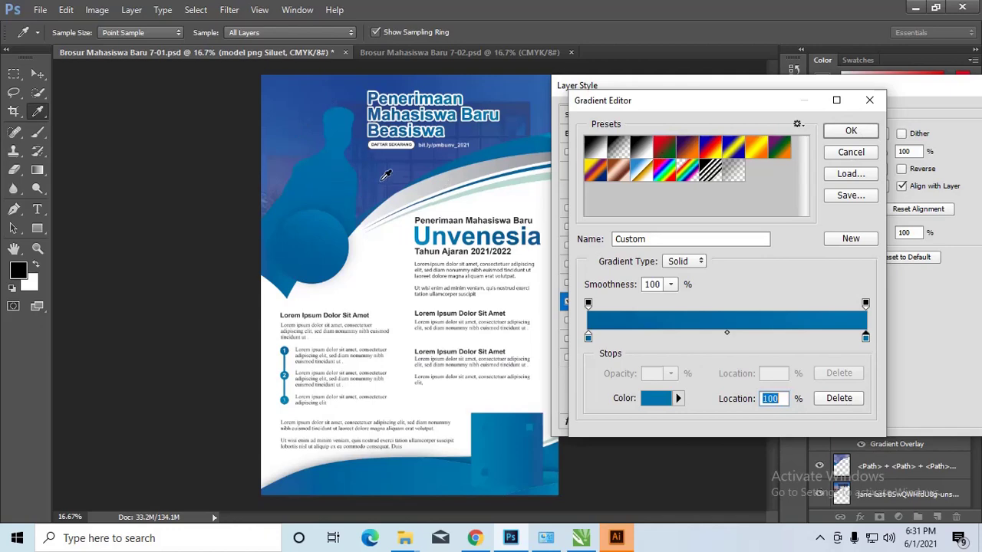
click(836, 154)
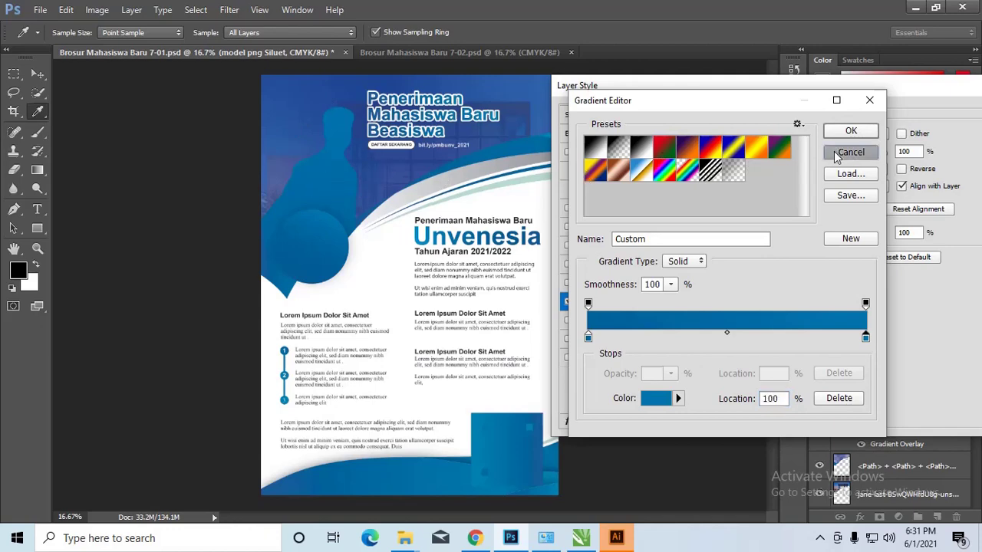
drag(765, 88, 618, 116)
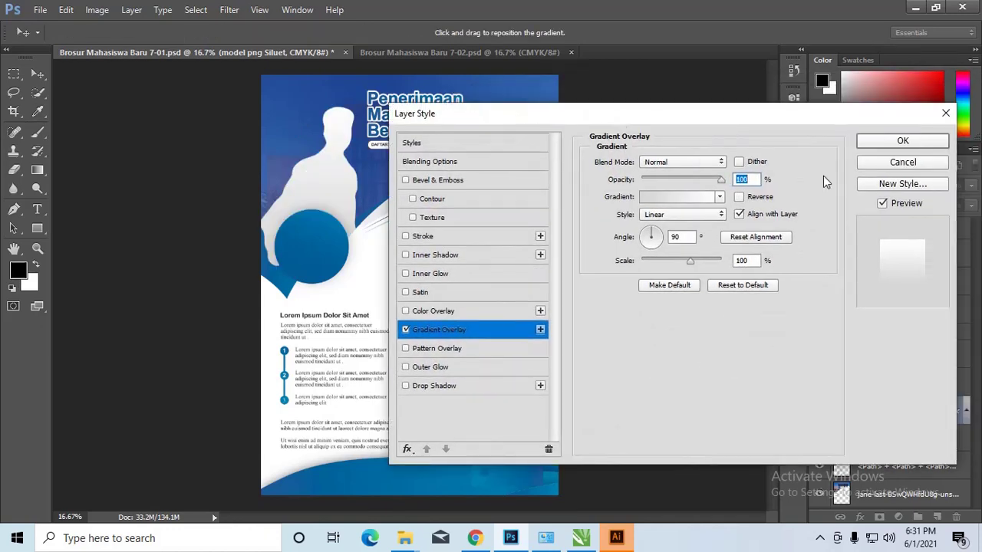
In Brosur Mahasiswa Baru 7-02.psd, expand the table group and show the Nama Item and Biaya headers.
click(903, 161)
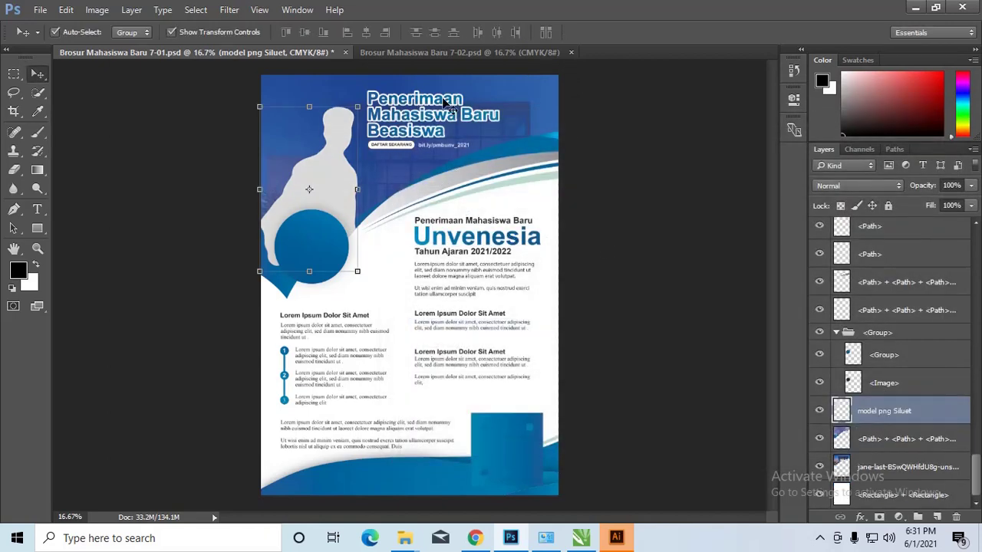
click(436, 53)
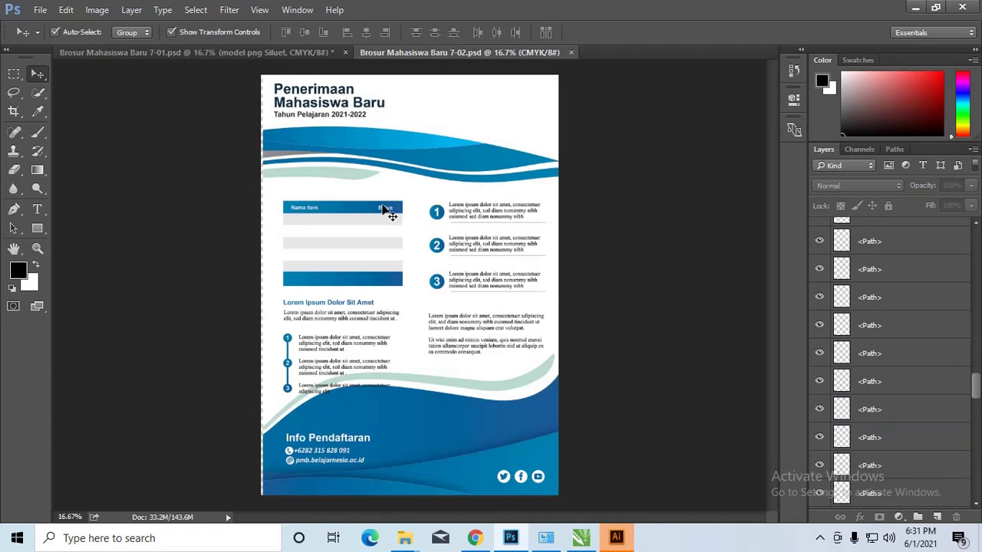
click(384, 208)
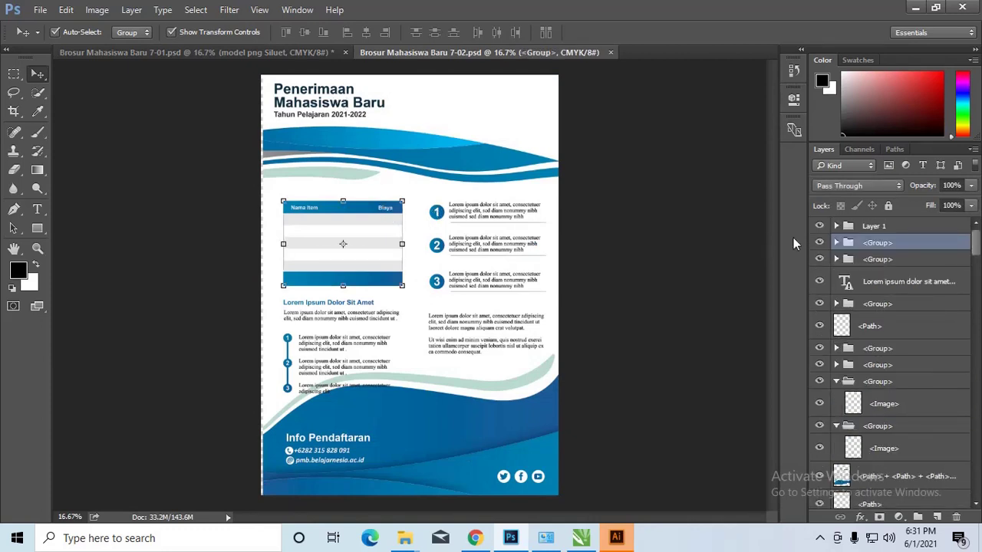
click(837, 243)
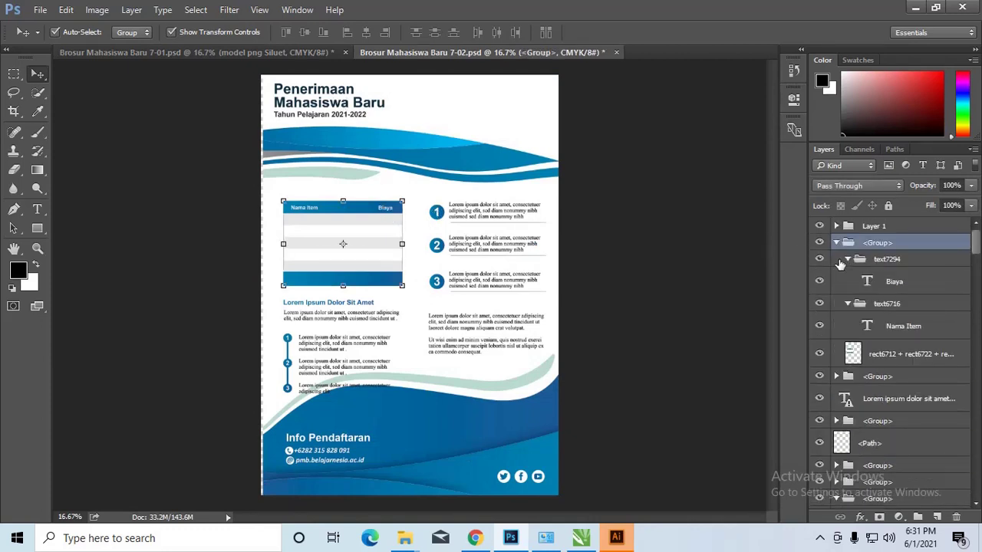
click(819, 304)
click(819, 282)
click(819, 354)
click(820, 355)
Fit the brochure artboard in Illustrator with Ctrl+0, inspect the artwork, then return to Chrome.
key(alt+Tab)
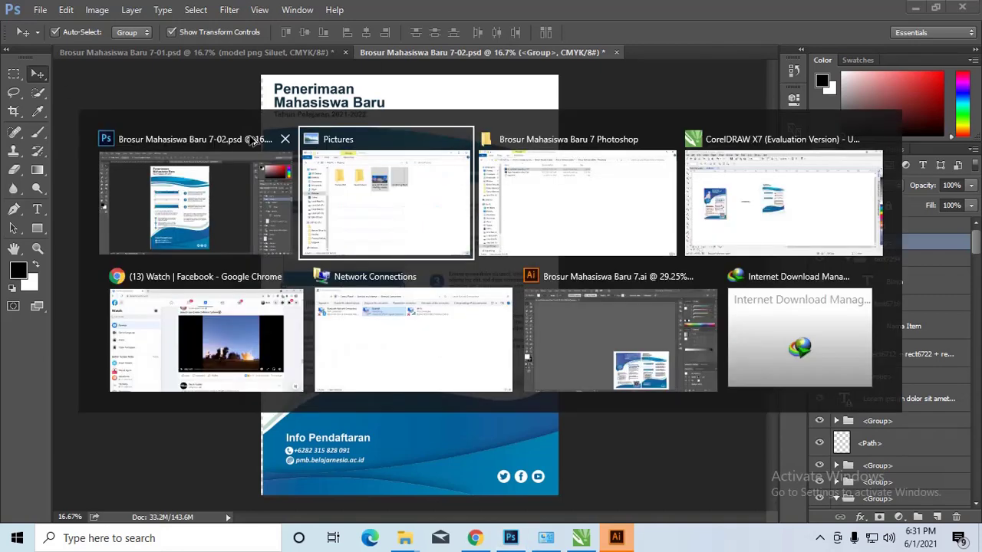
key(Tab)
key(Tab)
key(Tab)
key(Tab)
key(Tab)
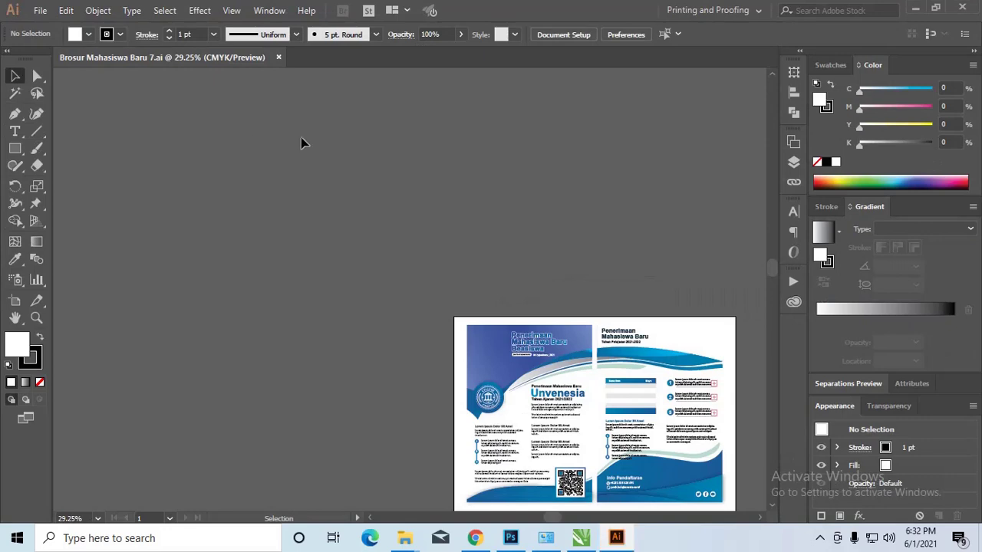
key(ctrl+0)
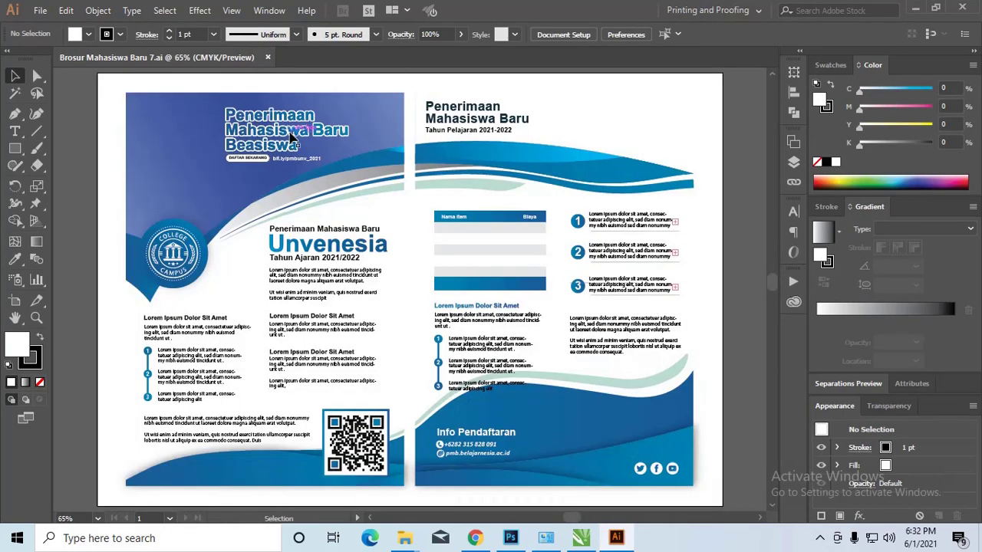
click(175, 246)
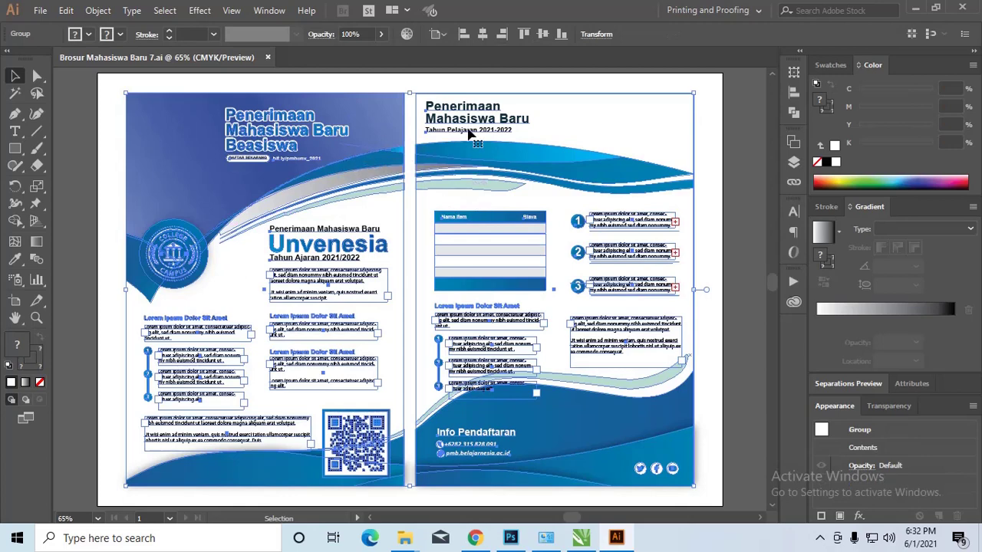
click(719, 128)
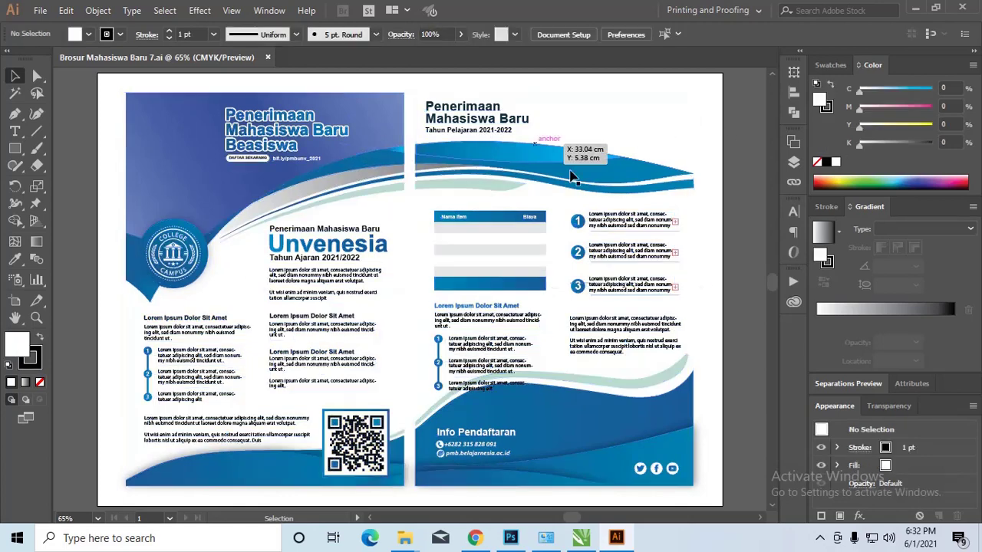
click(334, 254)
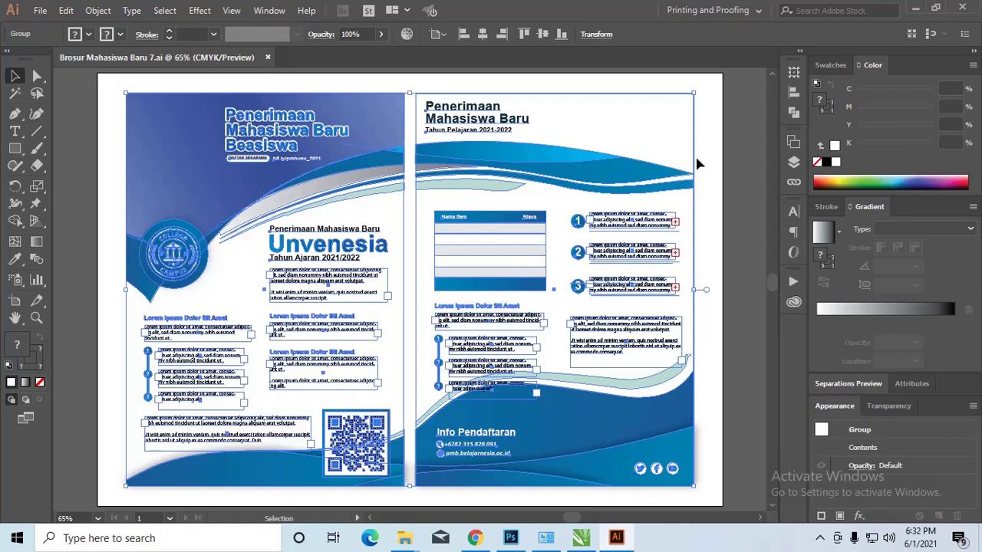
click(729, 146)
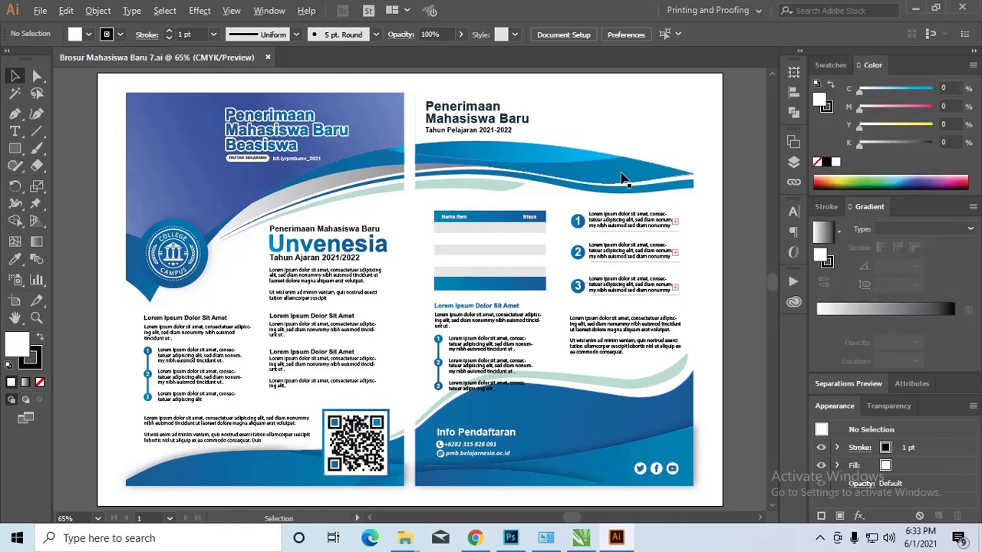
key(alt+Tab)
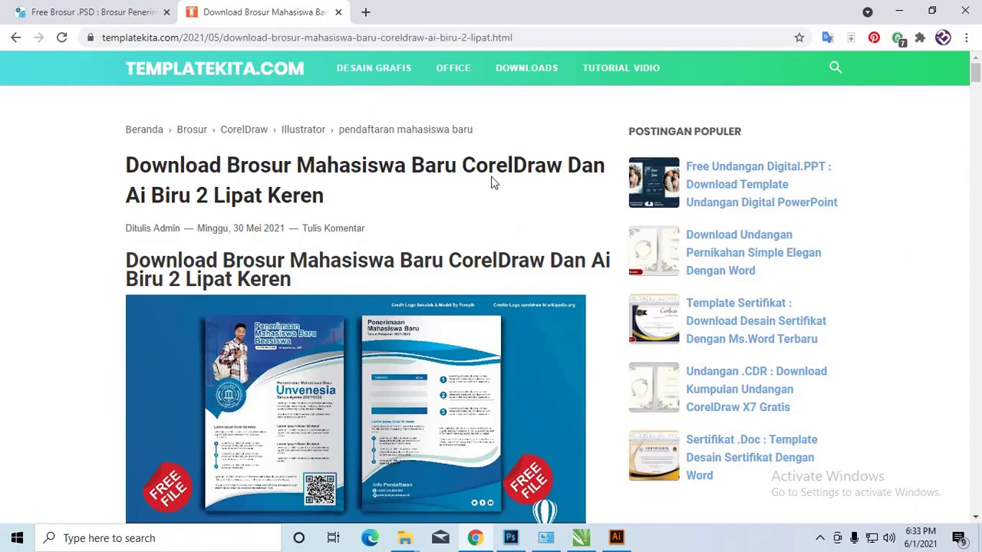
Scroll the hafshaaja.com article past Link Download to the Unvenesia brochure preview and description.
drag(976, 85, 972, 144)
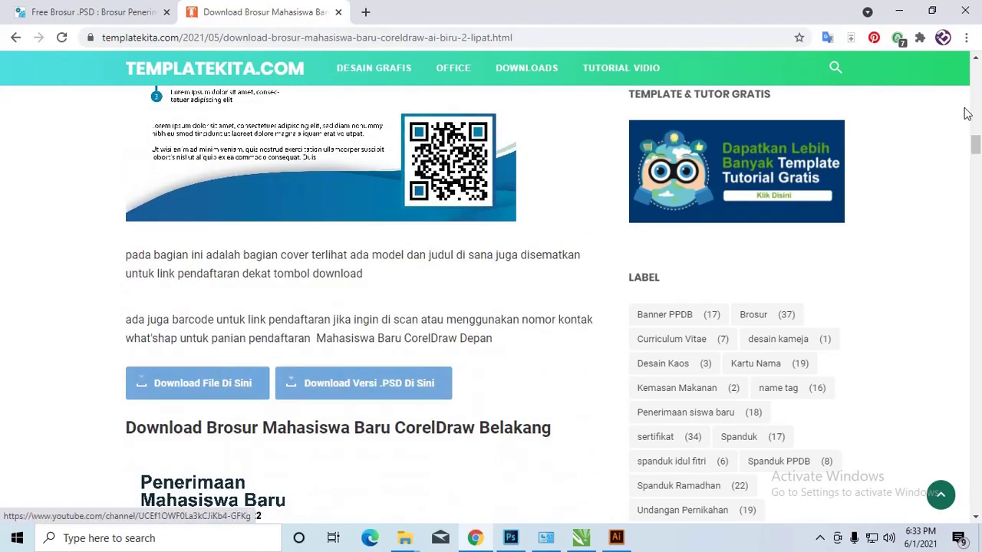
drag(978, 149, 977, 153)
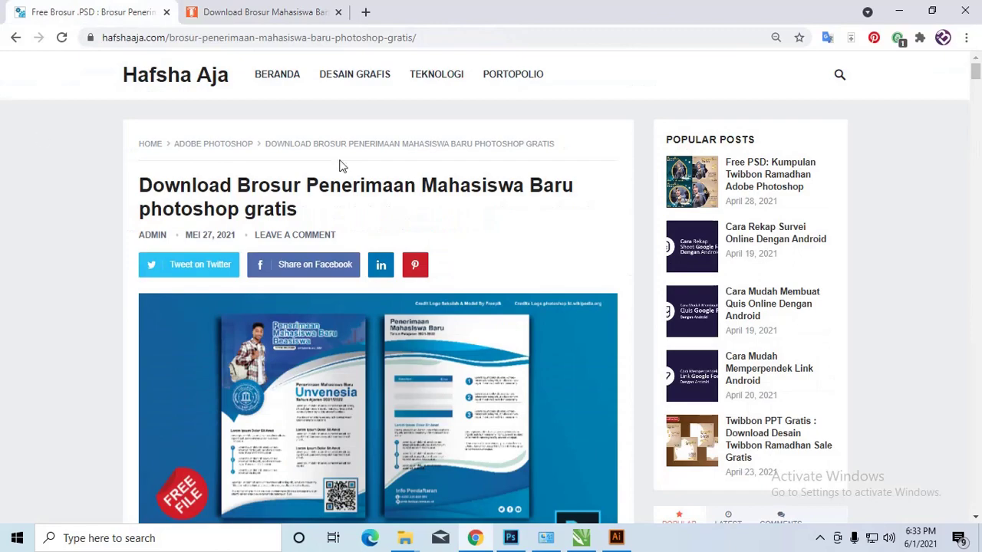
click(976, 93)
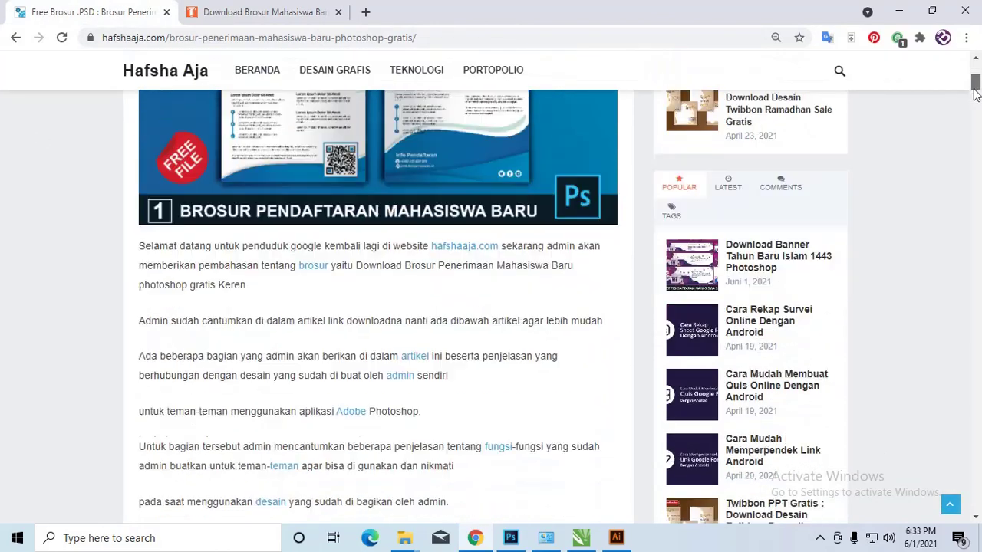
click(311, 8)
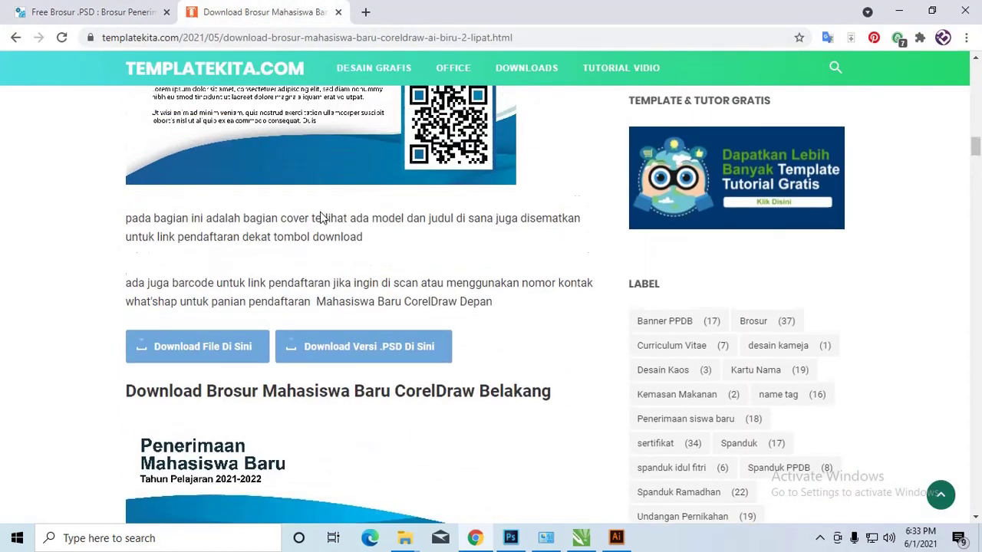
scroll(322, 218, up, 2)
click(92, 11)
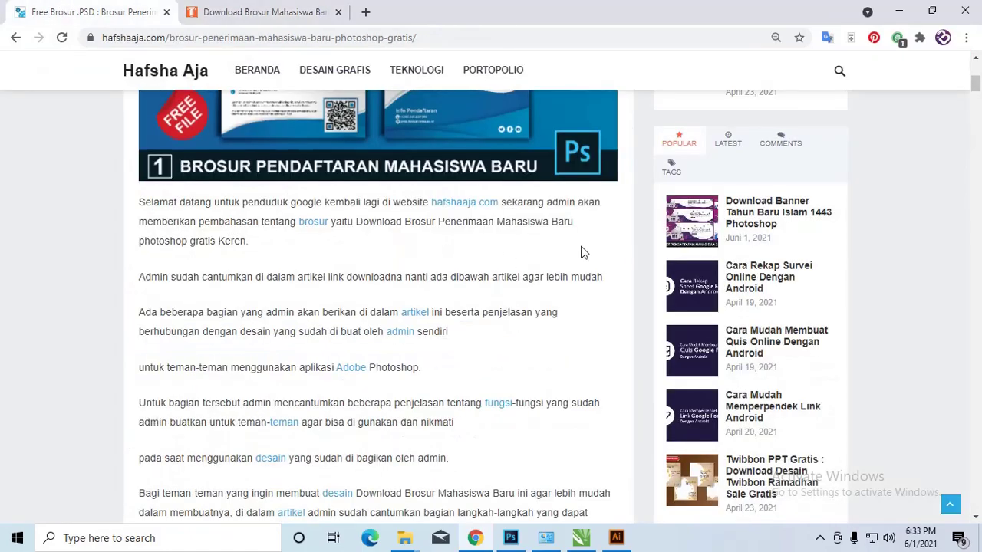
drag(976, 100, 976, 146)
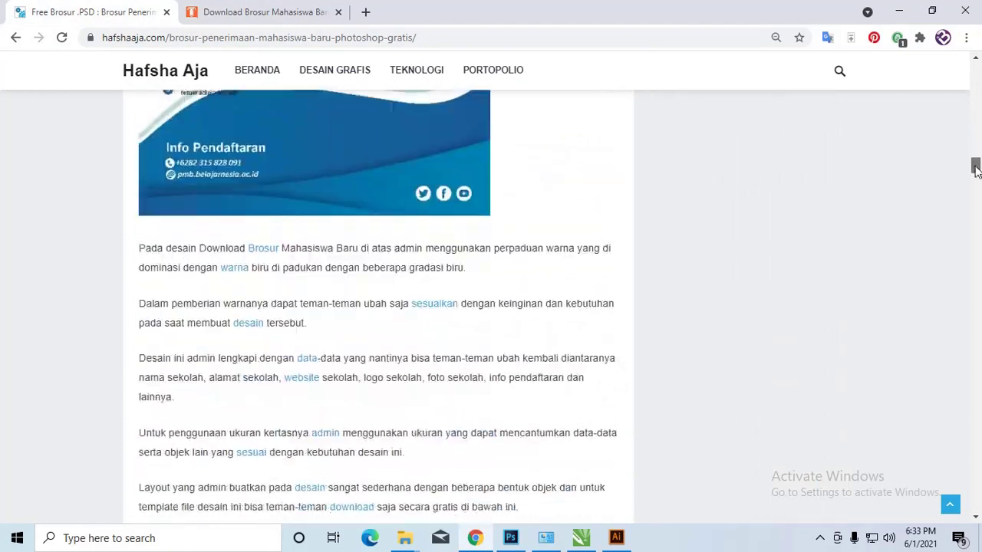
drag(976, 144, 976, 180)
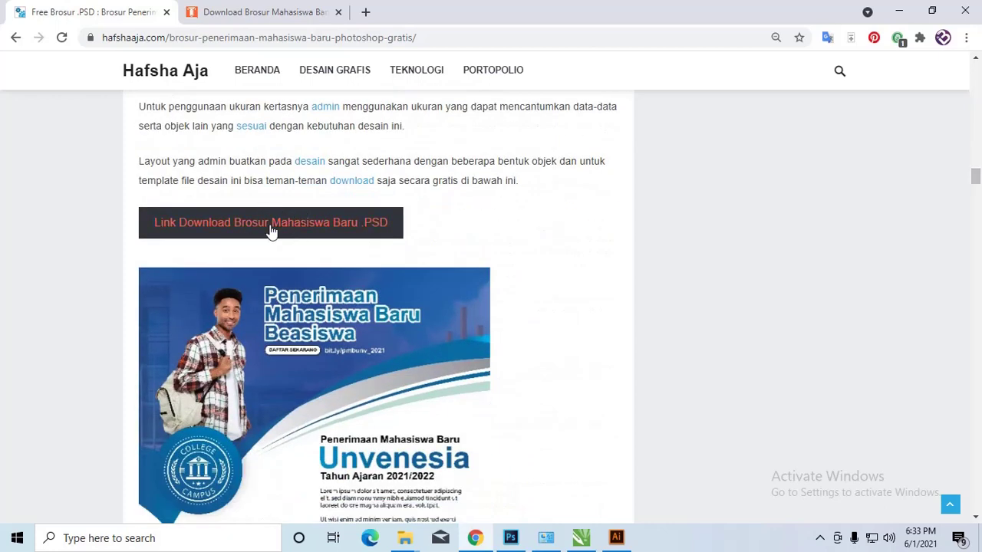
scroll(301, 244, down, 1)
scroll(301, 244, down, 2)
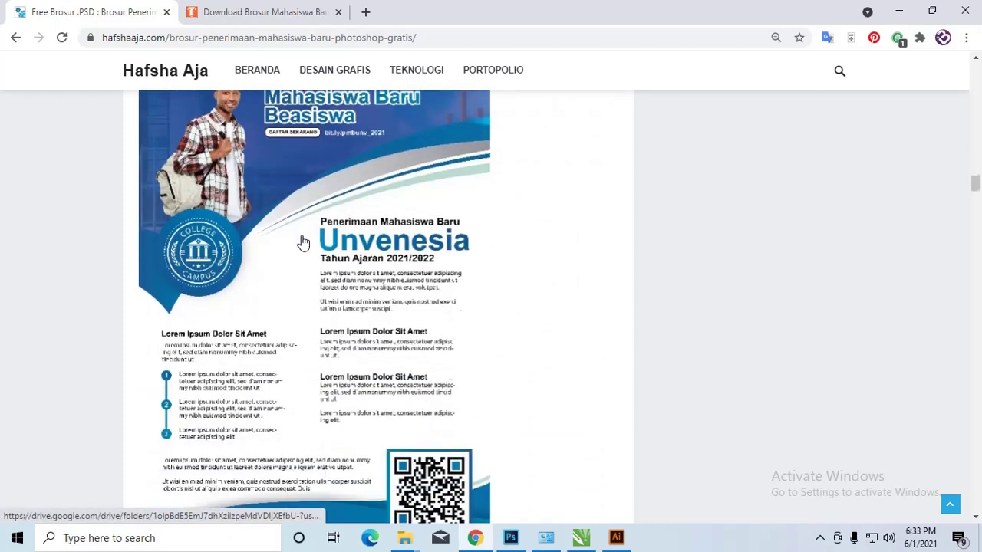
scroll(302, 243, down, 3)
scroll(304, 243, down, 2)
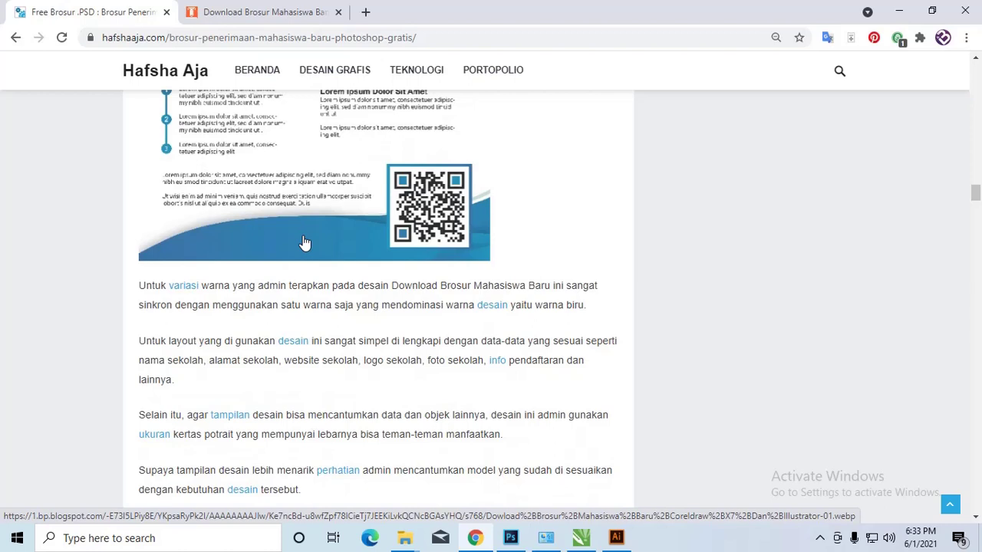